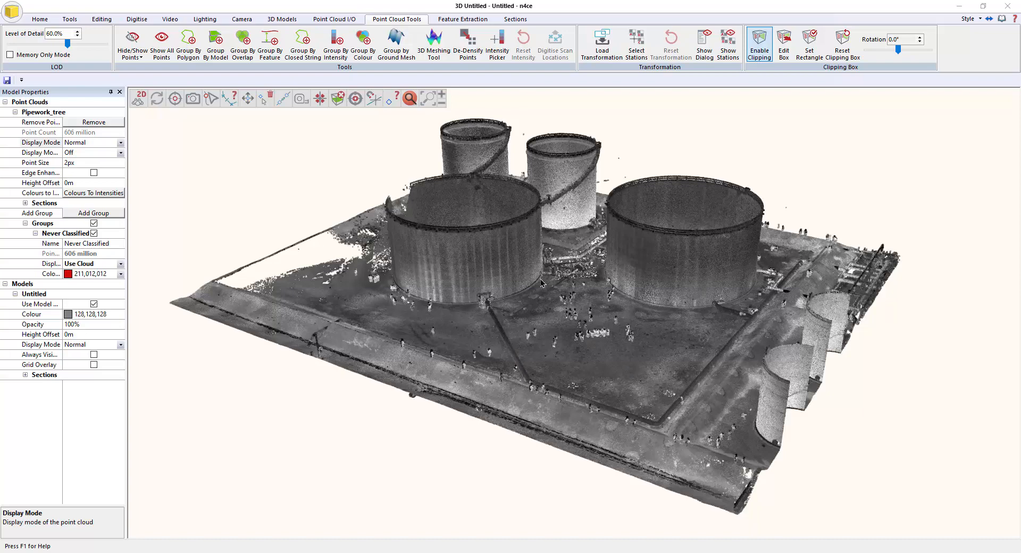
Step: Add a new group named Ground to the Pipework_tree point cloud
left_click(113, 211)
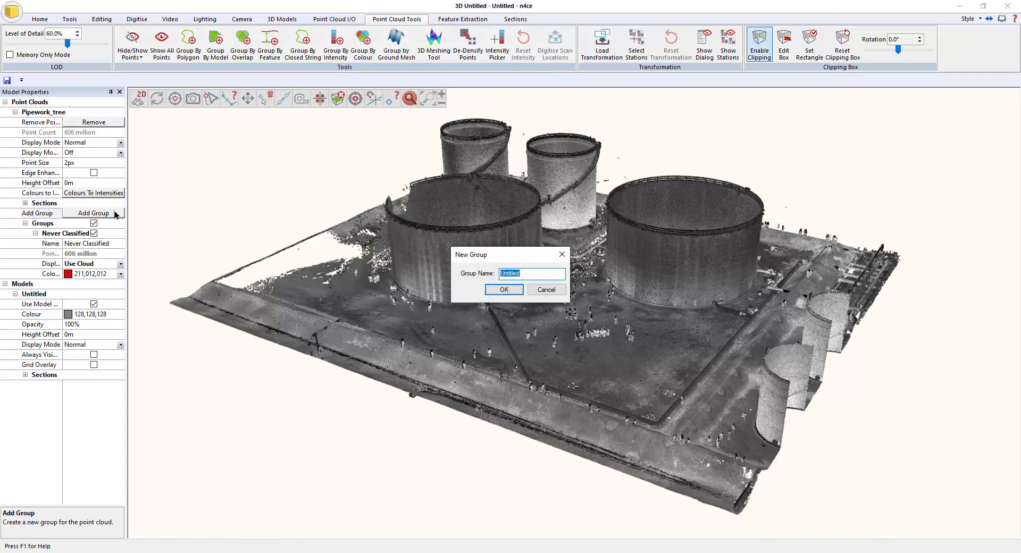
type("Ground")
key("Return")
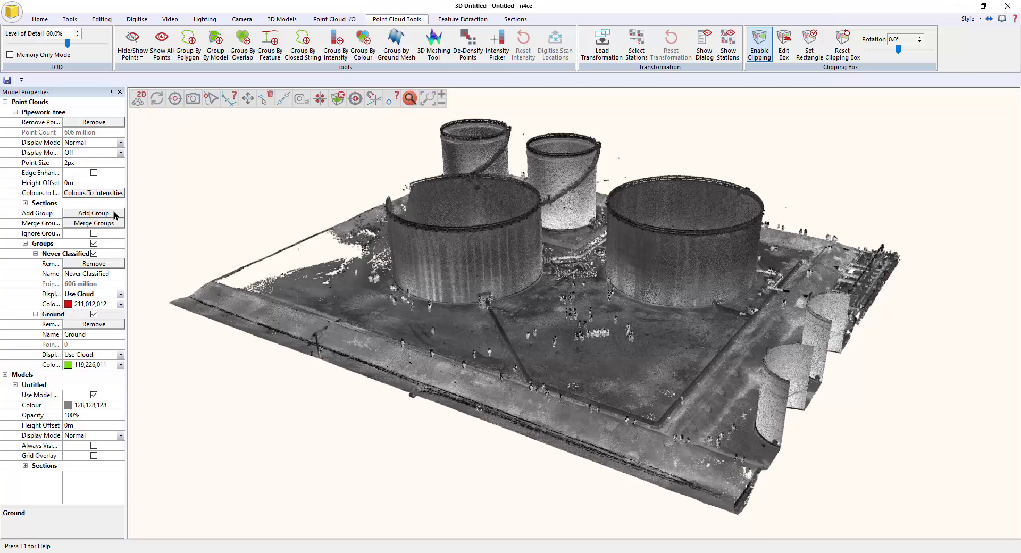
Step: Start Group by Ground Mesh and choose the General Ground preset for the classification
left_click(396, 50)
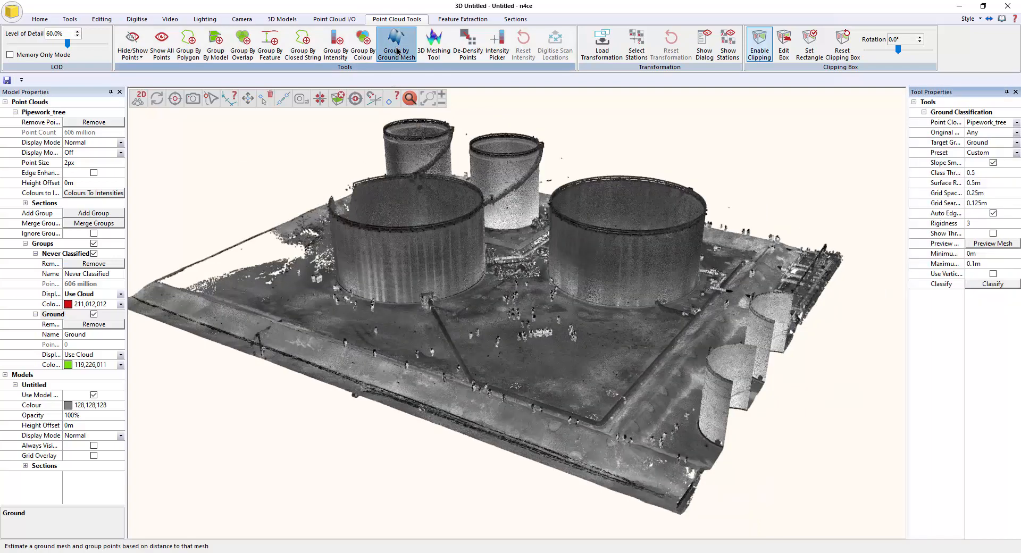
left_click(1016, 153)
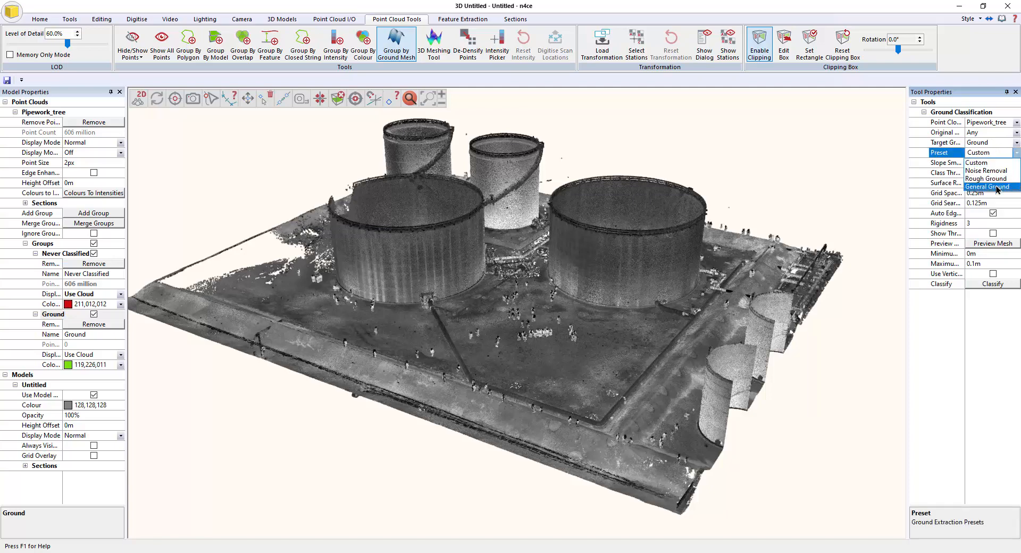
left_click(998, 187)
Step: Set both the surface resolution and the grid spacing of the ground classification to 0.5 m
left_click(1006, 184)
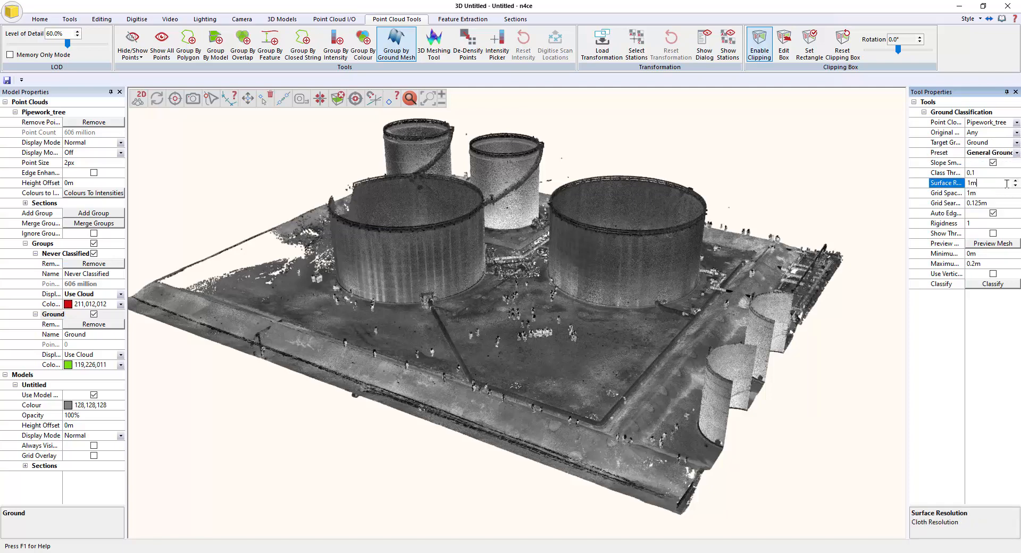
double_click(970, 183)
type("05")
left_click(986, 192)
left_click_drag(985, 192, 931, 193)
type("0.")
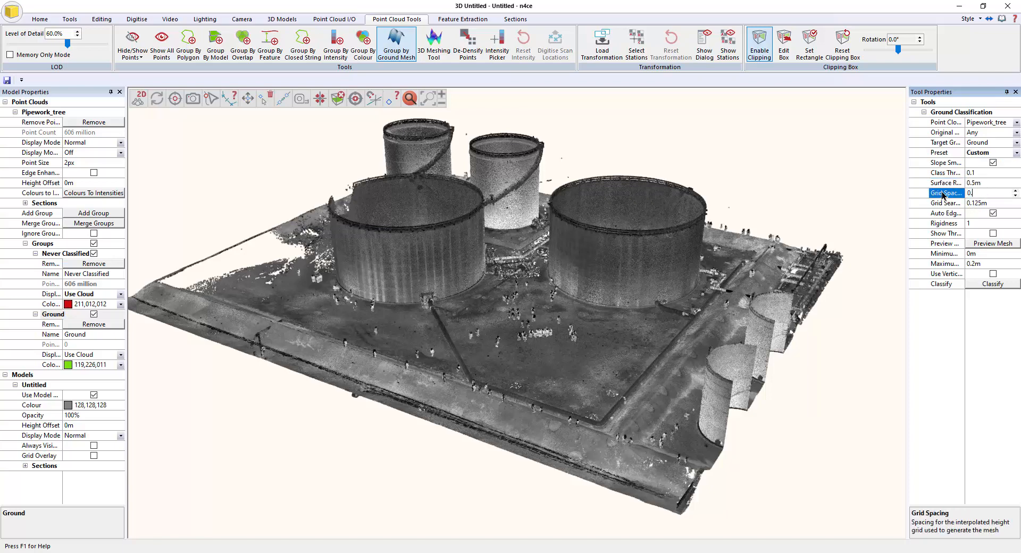
type("125")
left_click(992, 204)
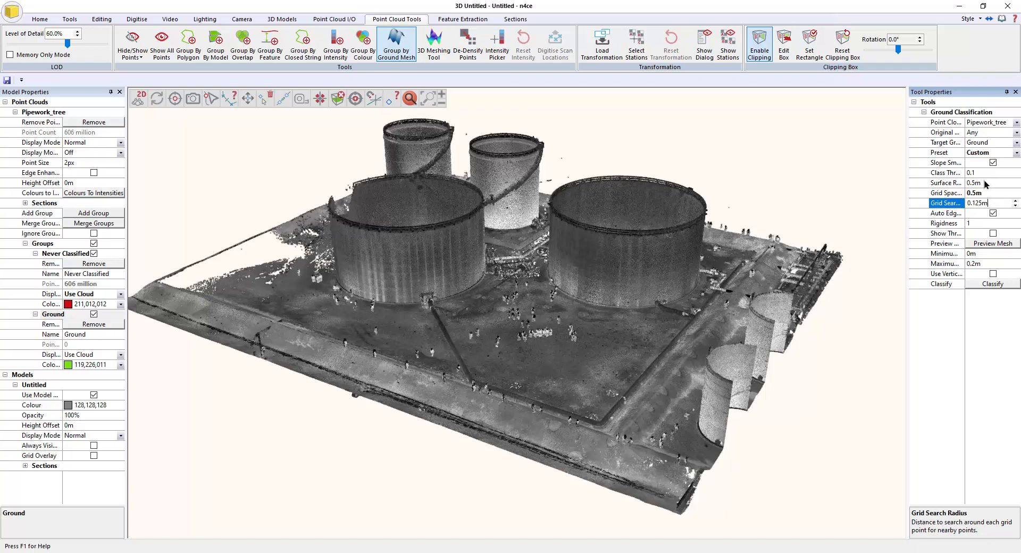
Step: Enable Show Through Cloud and generate a preview of the ground mesh over the whole site
left_click(993, 234)
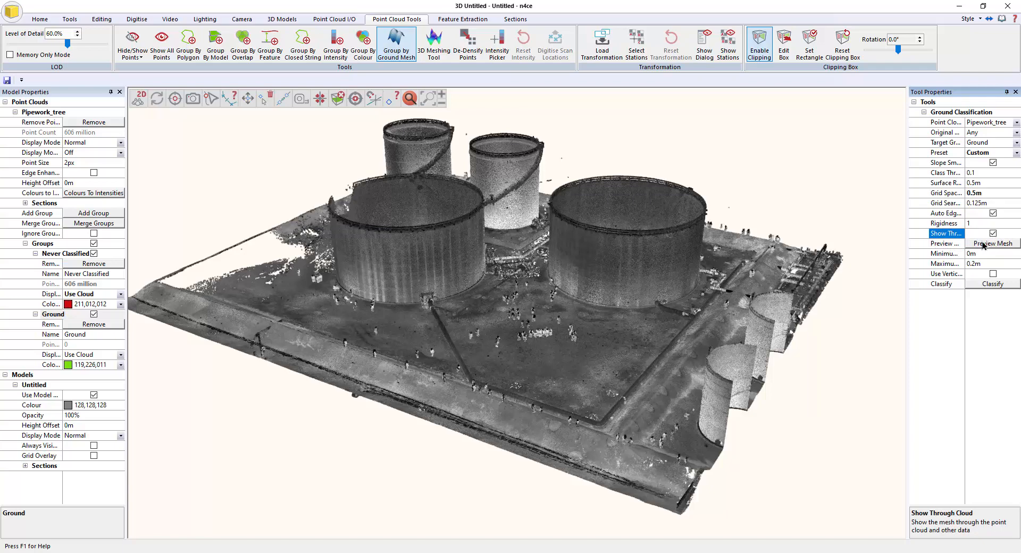
left_click(984, 244)
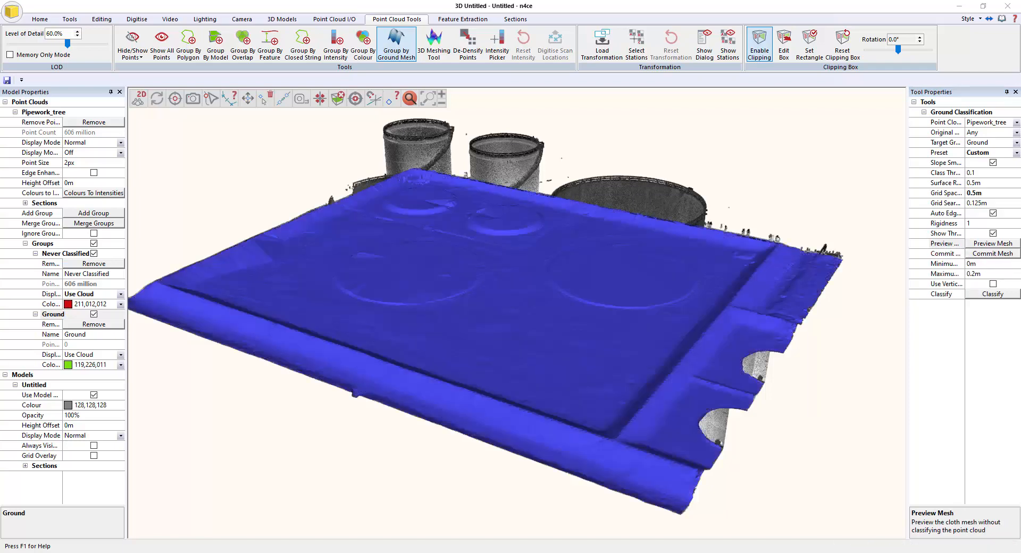
middle_click_drag(710, 381, 541, 413)
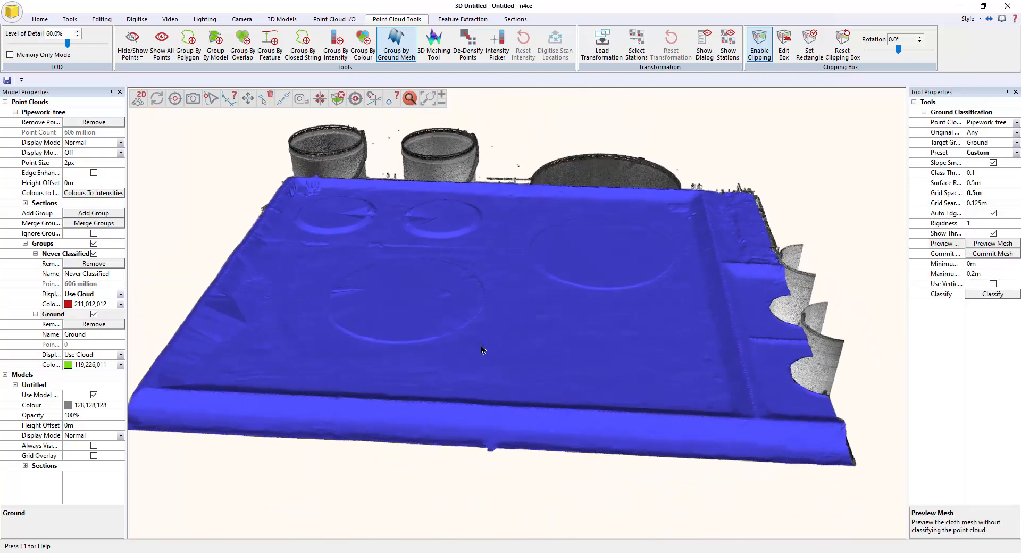
middle_click_drag(540, 352, 503, 343)
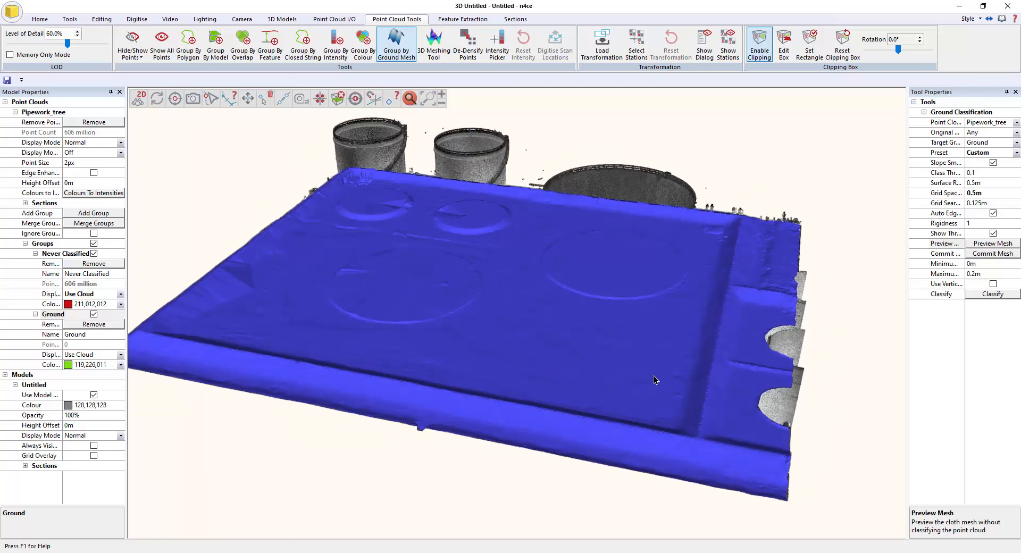
middle_click_drag(675, 387, 622, 388)
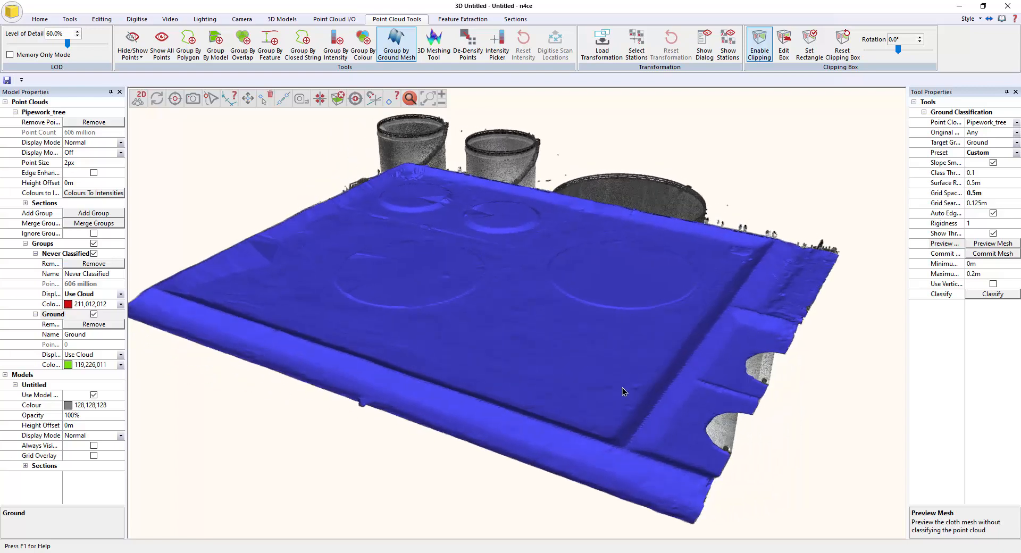
Step: Classify the ground points with a maximum mesh distance of 0.1 m and Use Vertical Distance enabled
left_click(988, 274)
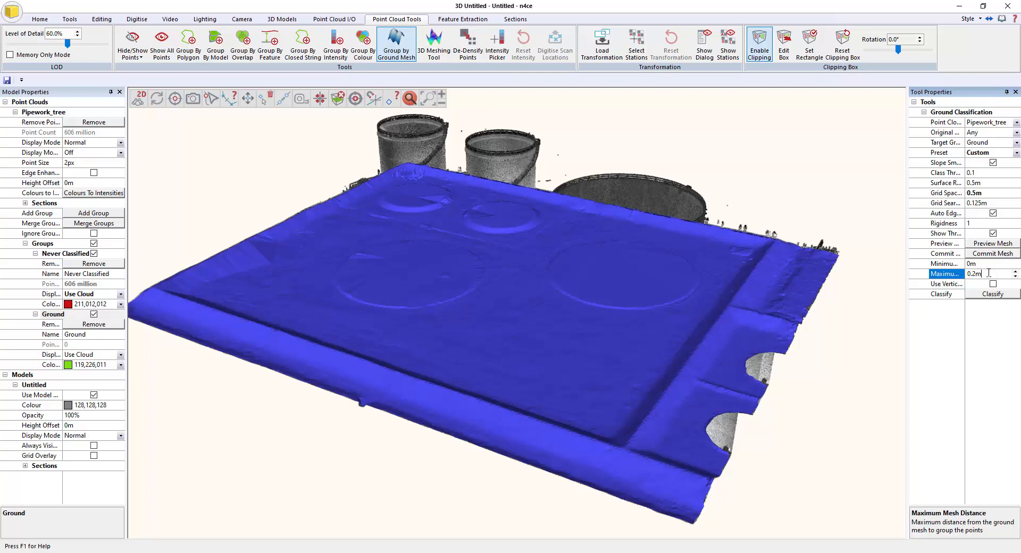
left_click(952, 274)
type("0.1")
left_click(993, 283)
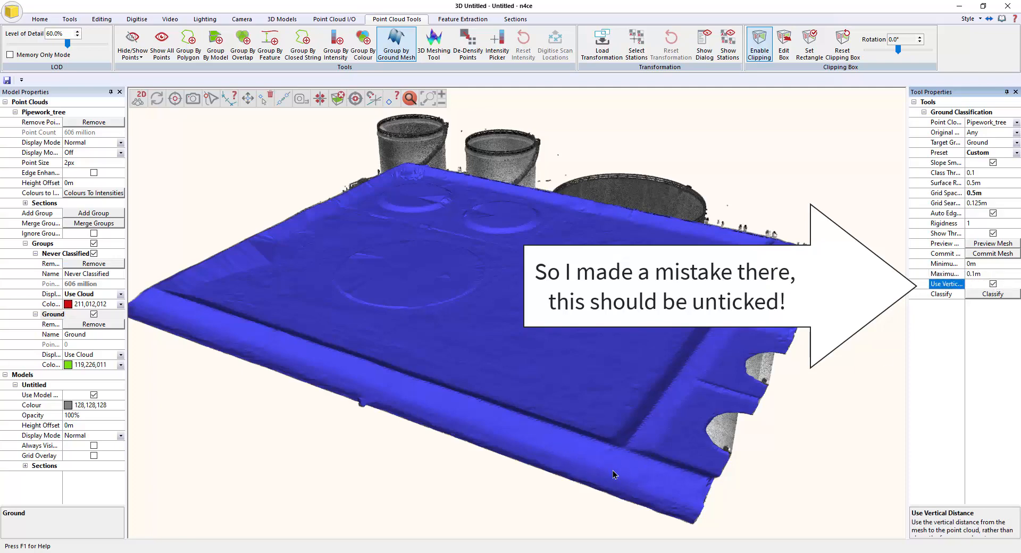
left_click(991, 294)
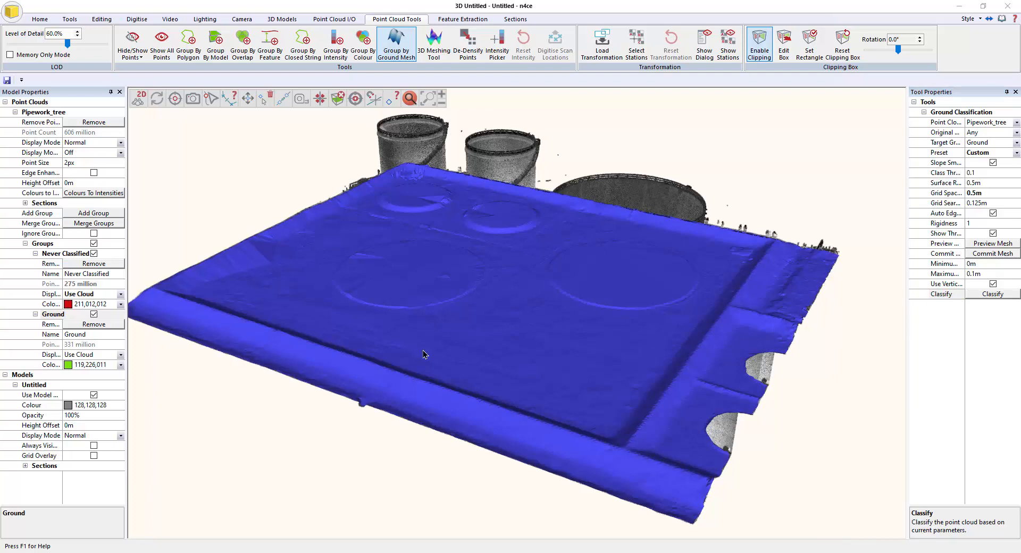
Step: Turn off Show Through Cloud, hide the Never Classified group and leave the ground classification tool
left_click(993, 233)
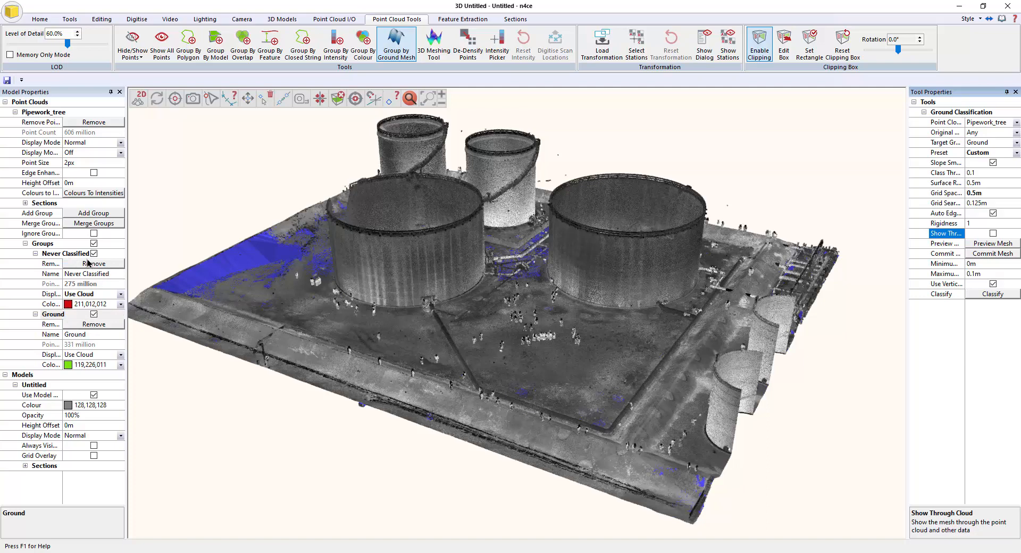
left_click(94, 254)
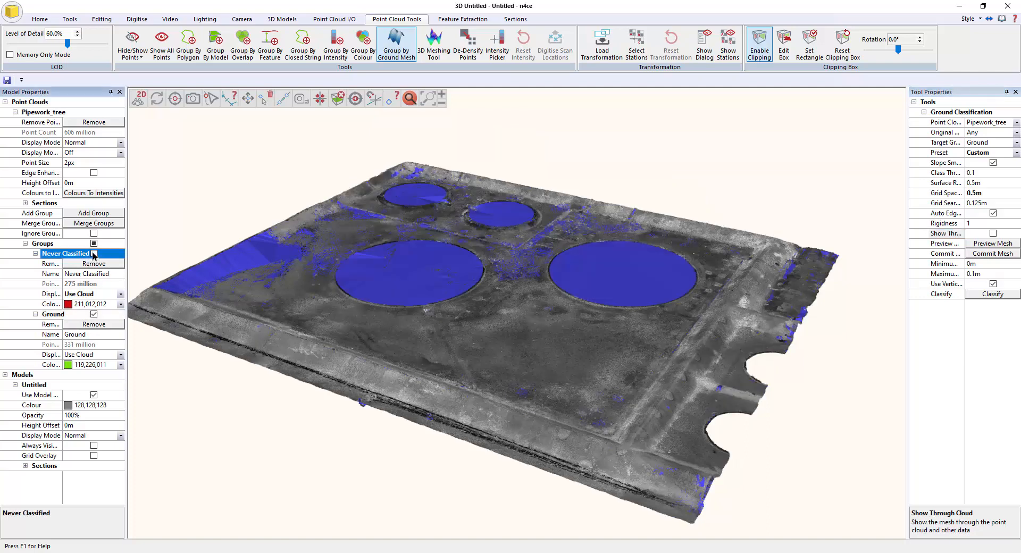
left_click_drag(638, 456, 413, 263)
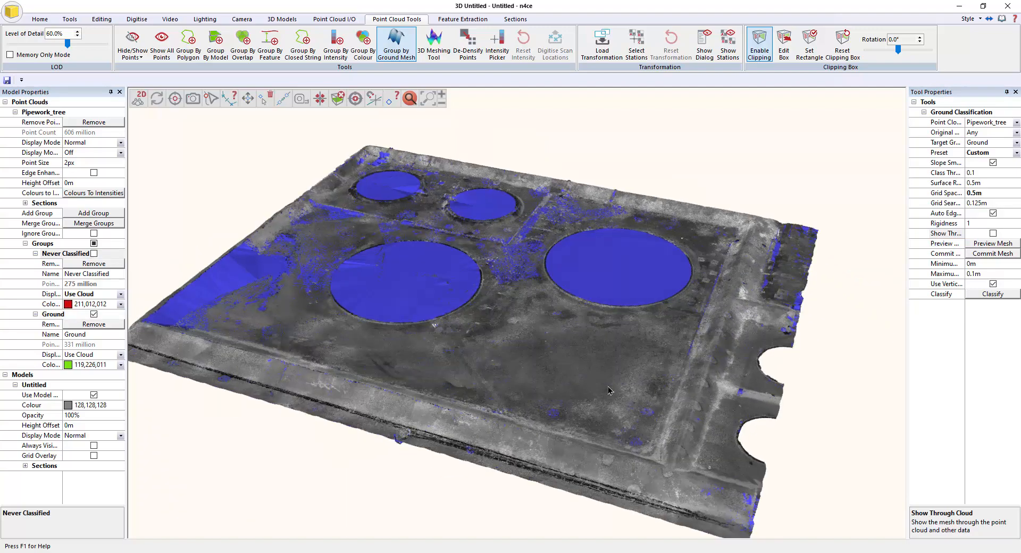
left_click_drag(781, 442, 690, 425)
key("Escape")
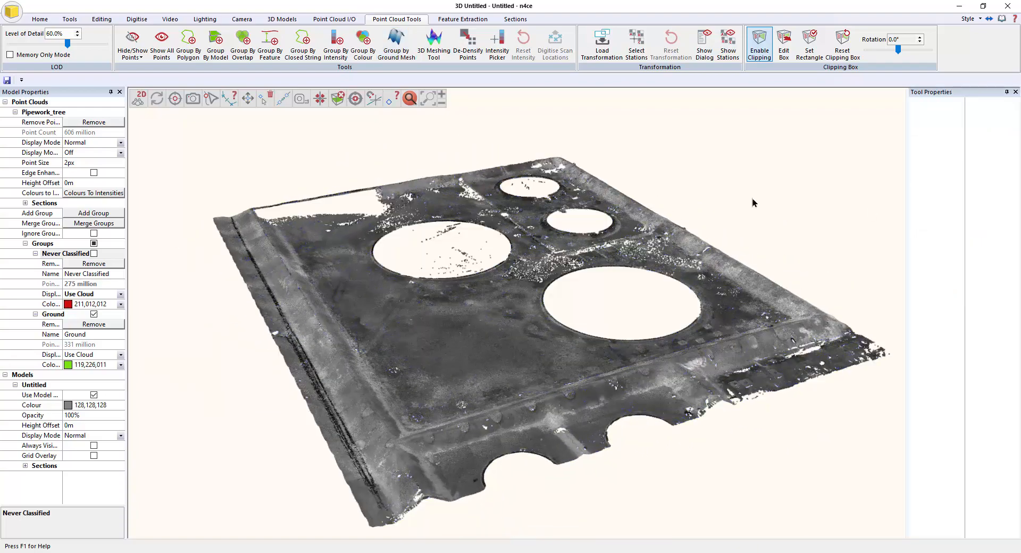
Step: Add another point cloud group named Noise for the stray points left in the ground surface
left_click_drag(797, 307, 782, 270)
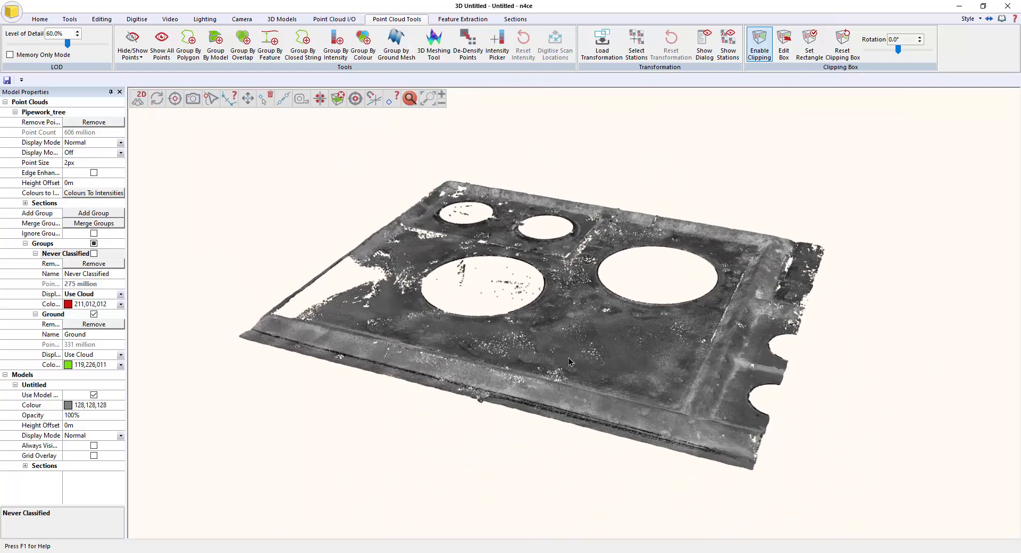
left_click_drag(569, 357, 554, 327)
scroll(554, 328, "up", 2)
left_click_drag(425, 298, 413, 321)
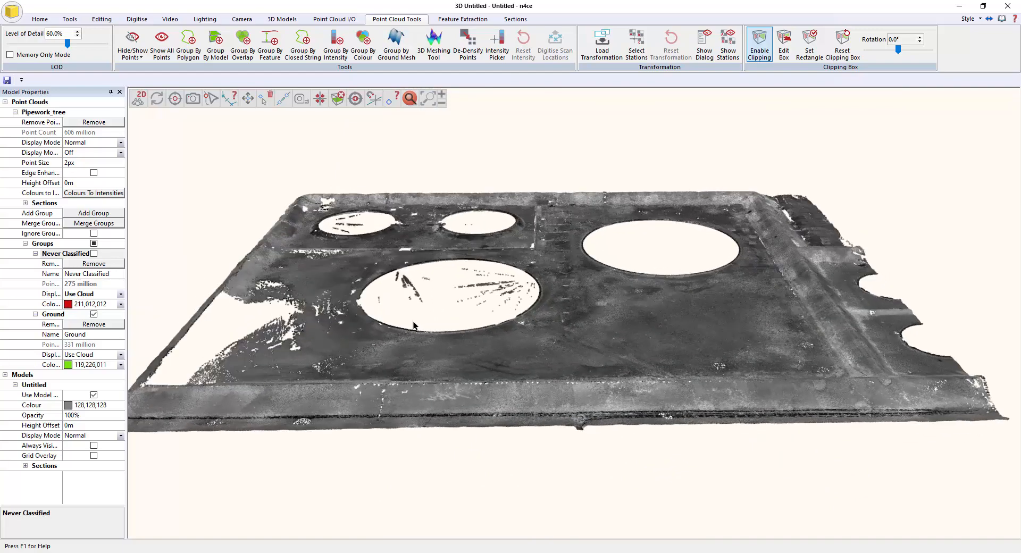
left_click_drag(446, 380, 485, 259)
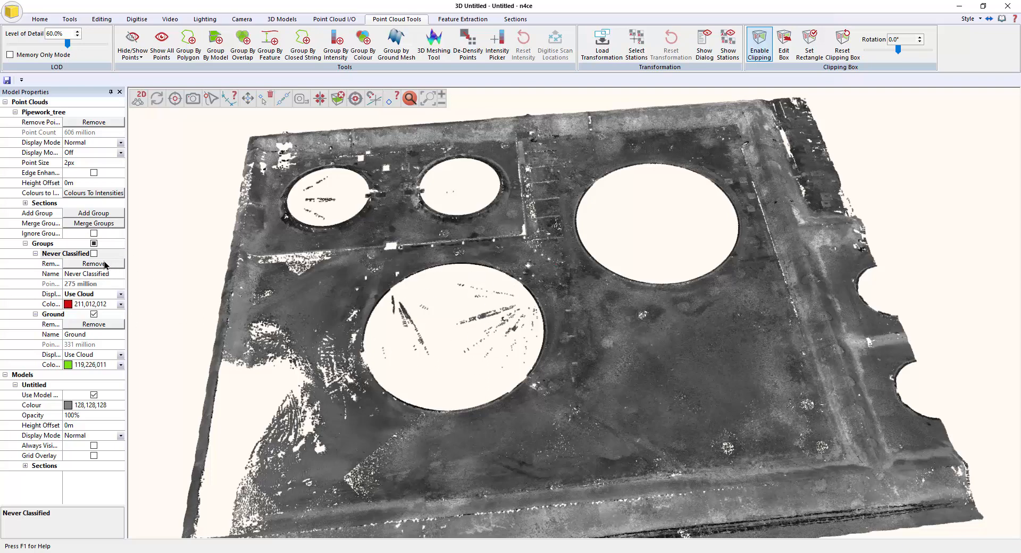
left_click(104, 213)
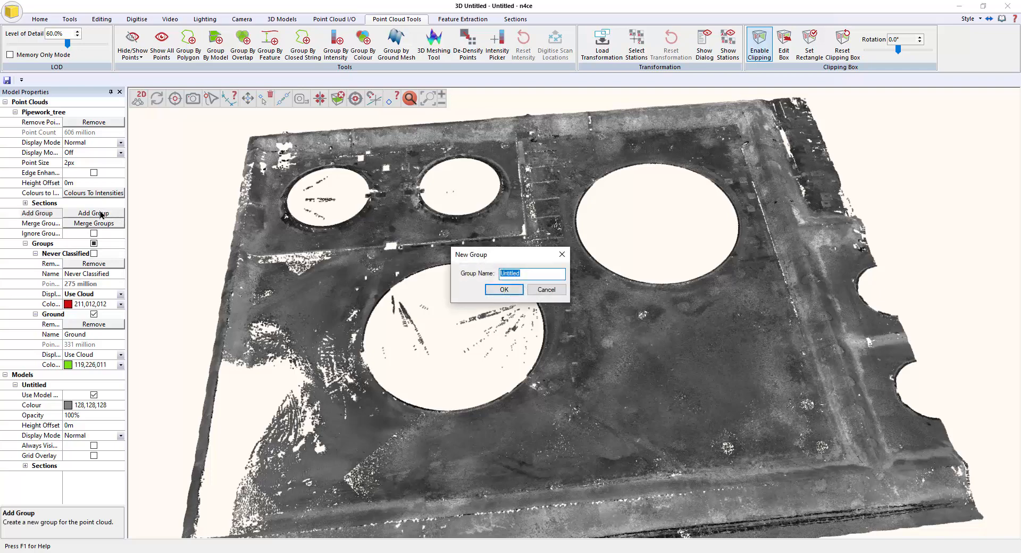
type("Noise")
key("Return")
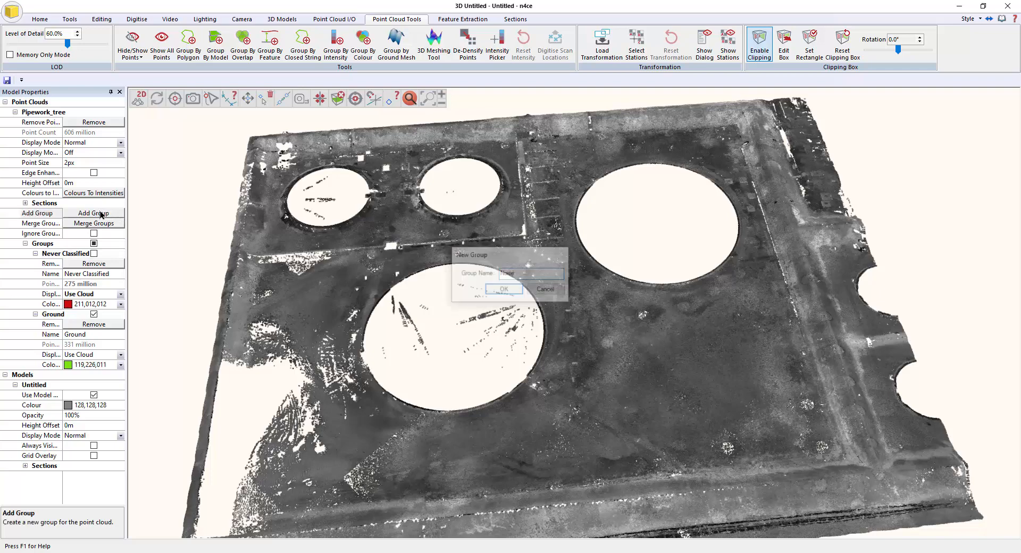
Step: In the 2D view, group the stray points inside the large tank footprint into Noise with a polygon, and hide the Noise group
left_click(141, 99)
scroll(679, 377, "up", 4)
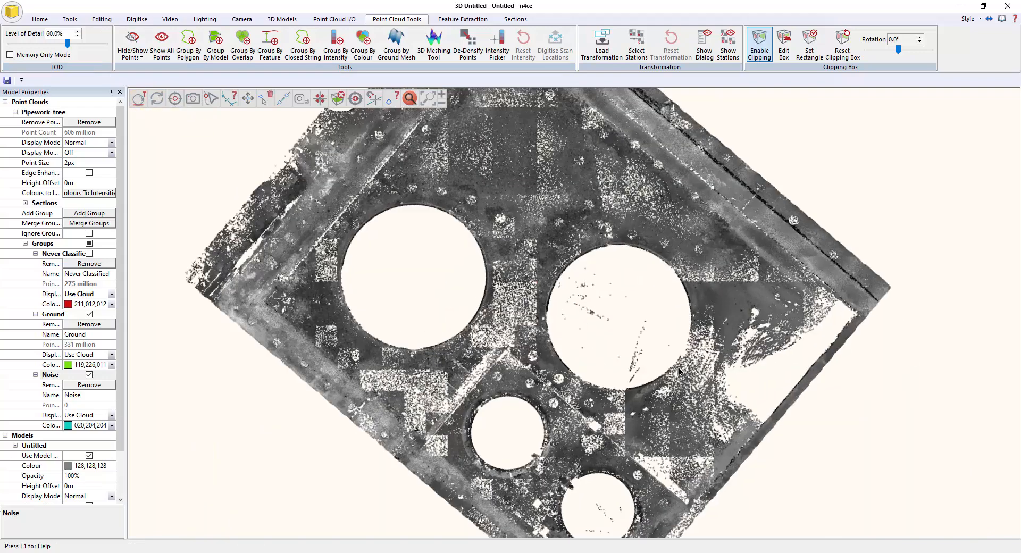
left_click(188, 47)
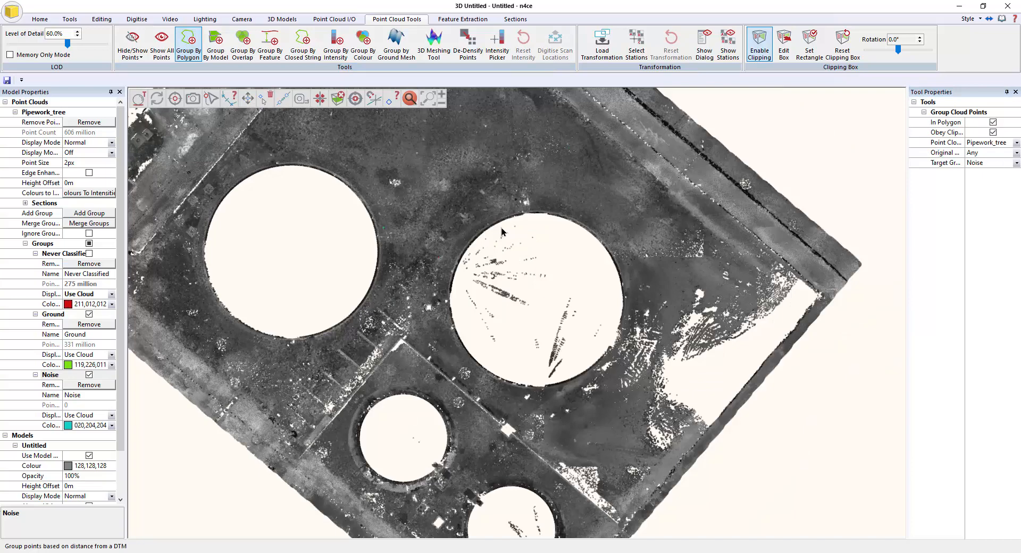
left_click(499, 228)
left_click(465, 252)
left_click(454, 300)
left_click(488, 342)
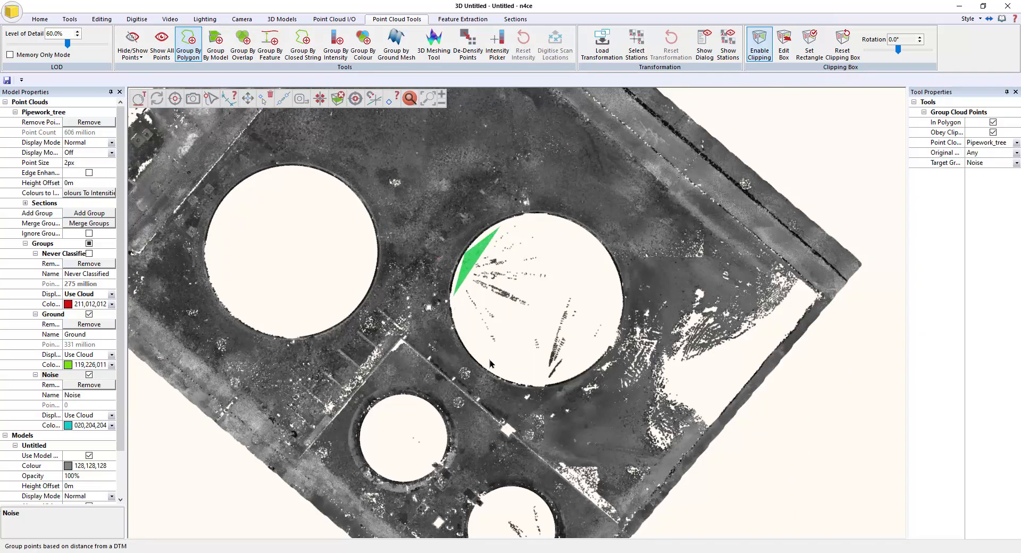
left_click(491, 367)
left_click(548, 381)
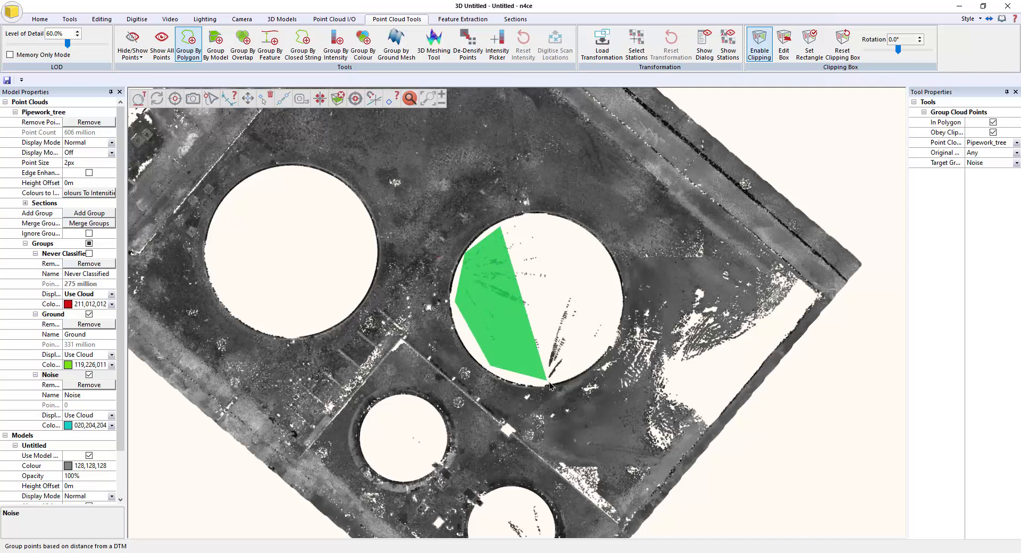
left_click(594, 363)
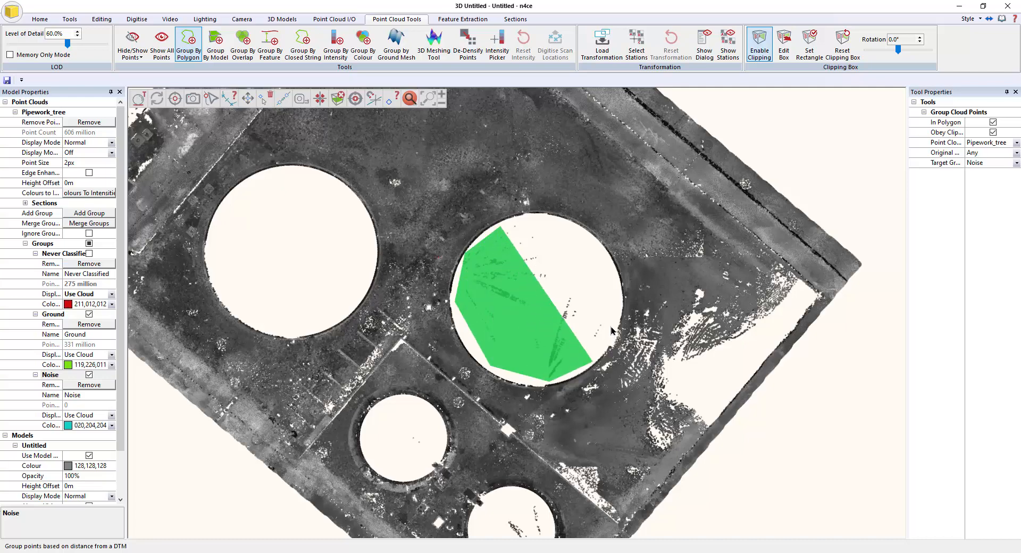
left_click(610, 331)
left_click(605, 267)
left_click(569, 226)
left_click(534, 217)
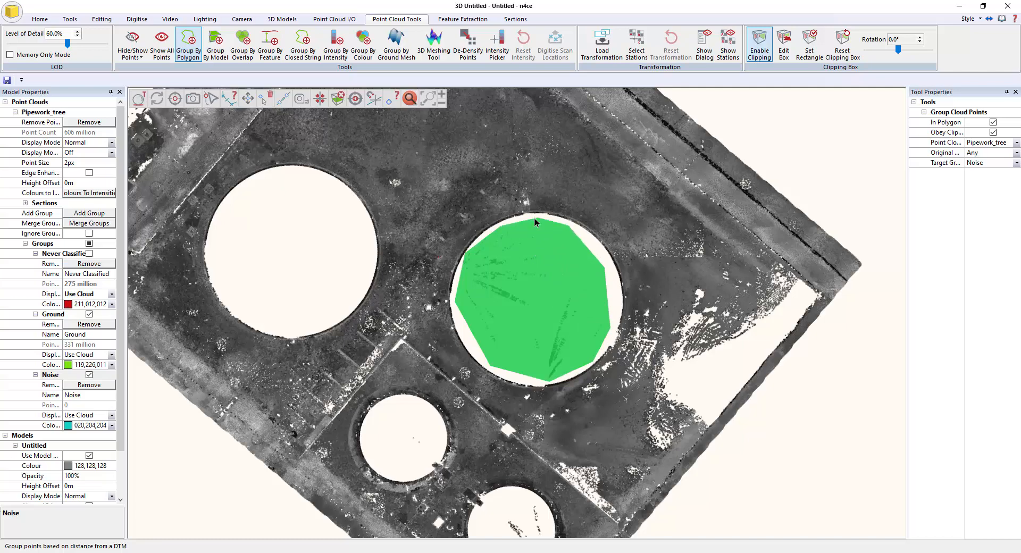
right_click(534, 220)
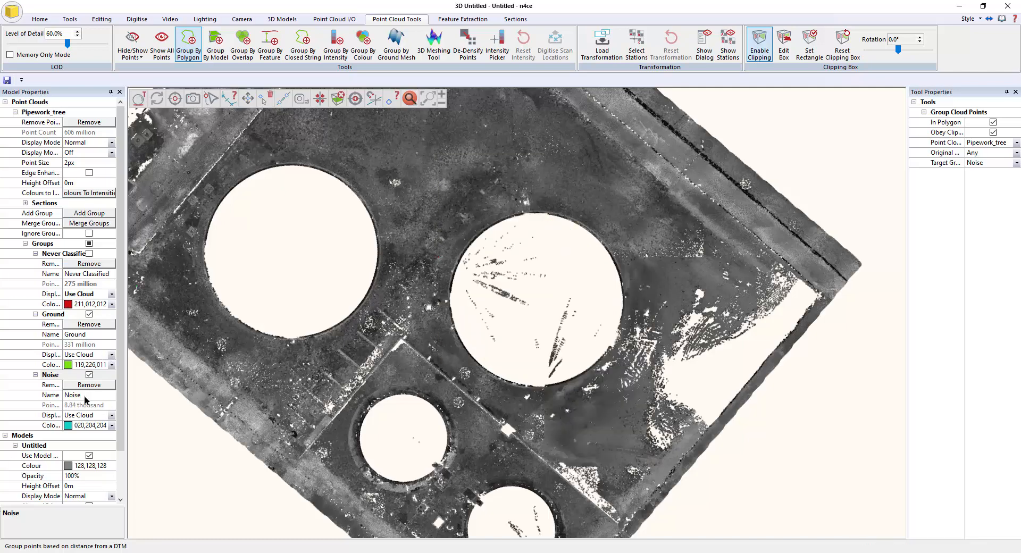
left_click(89, 374)
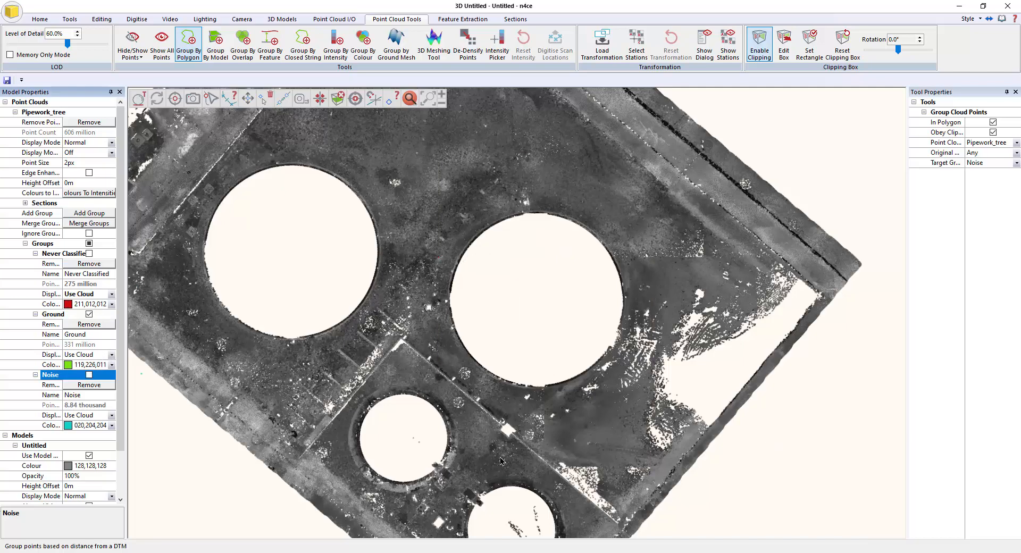
Step: Group the stray points inside the two small tank footprints into Noise with polygons
middle_click_drag(623, 442, 653, 318)
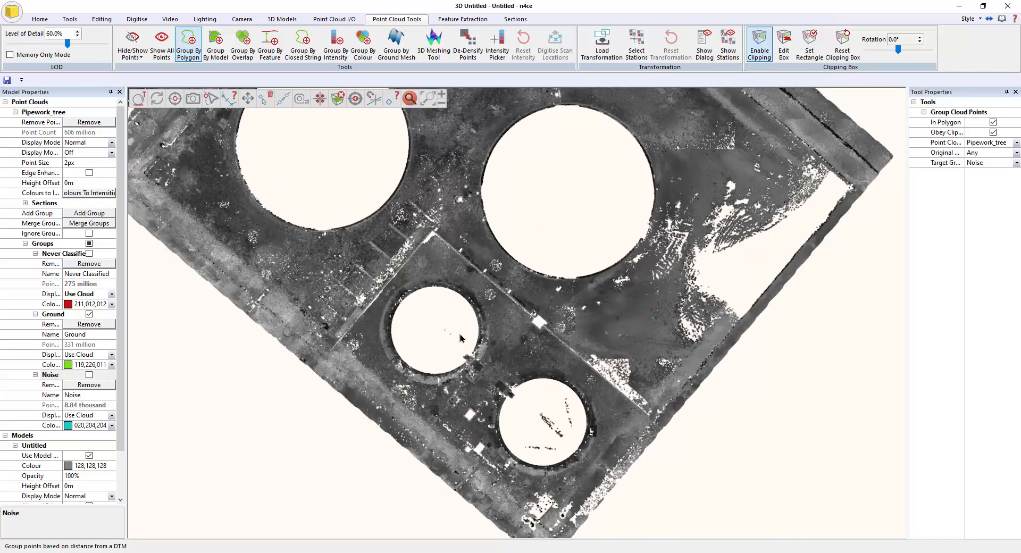
double_click(438, 349)
left_click(556, 458)
left_click(582, 430)
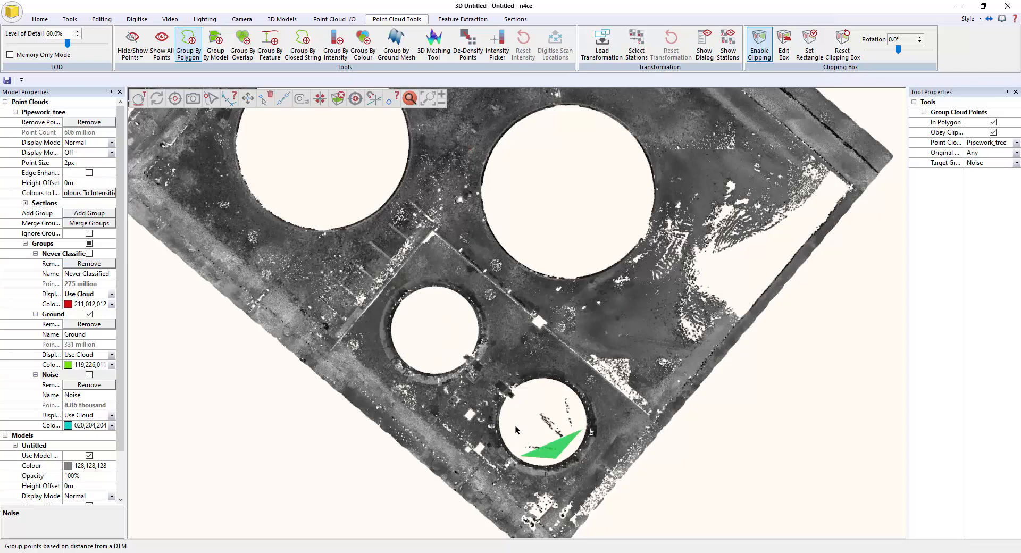
left_click(519, 402)
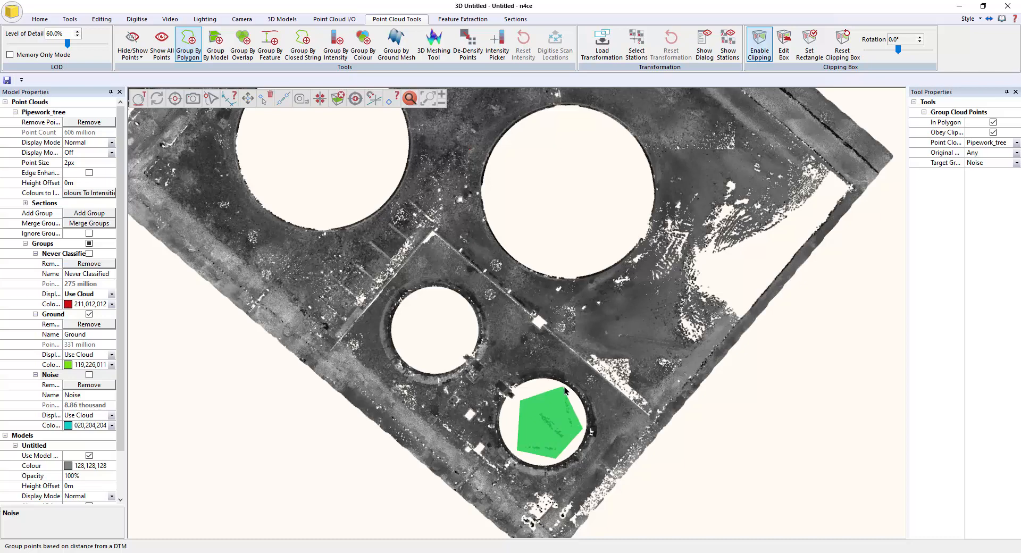
double_click(565, 390)
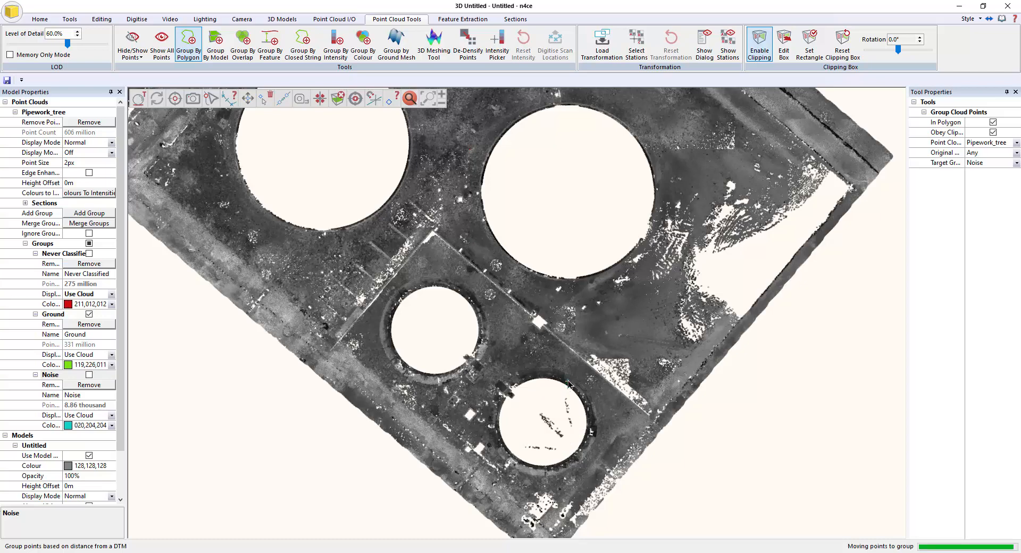
scroll(568, 385, "down", 5)
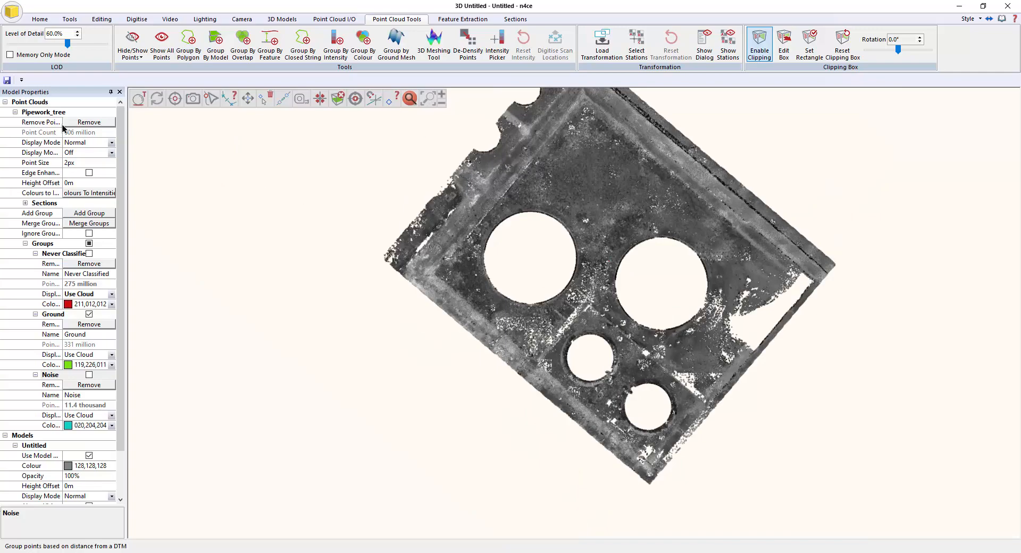
Step: In the 3D view, preview a lowest-height ground grid with 250 mm spacing, 100 mm sampling radius, Create as Points off and Re-Mesh on
left_click(139, 98)
left_click_drag(432, 363, 530, 305)
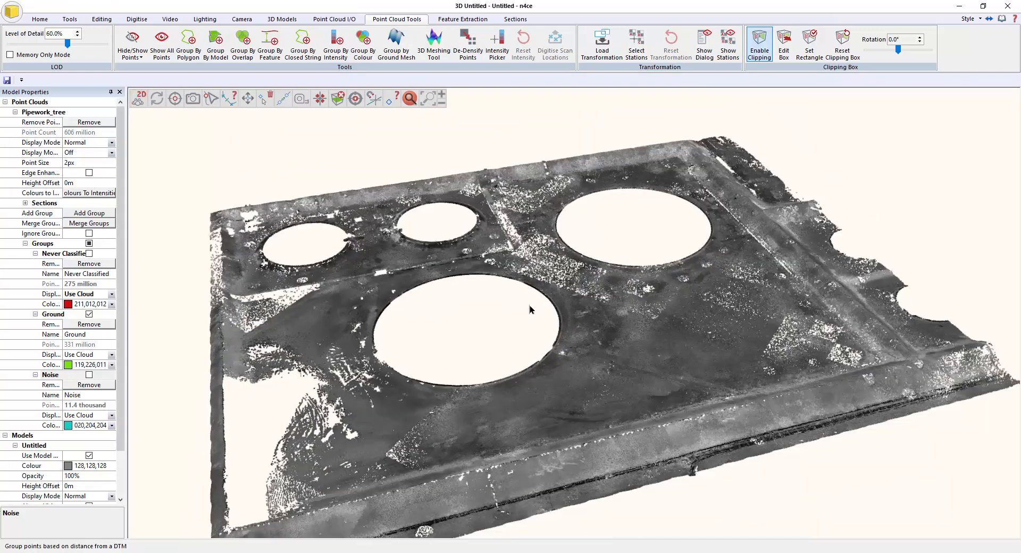
scroll(414, 316, "down", 2)
left_click_drag(414, 316, 489, 327)
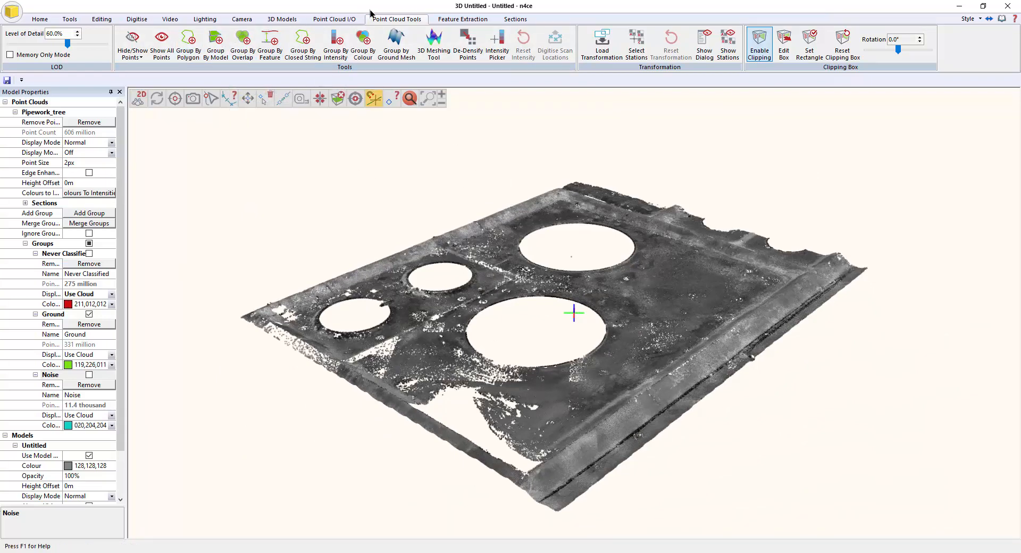
left_click(342, 19)
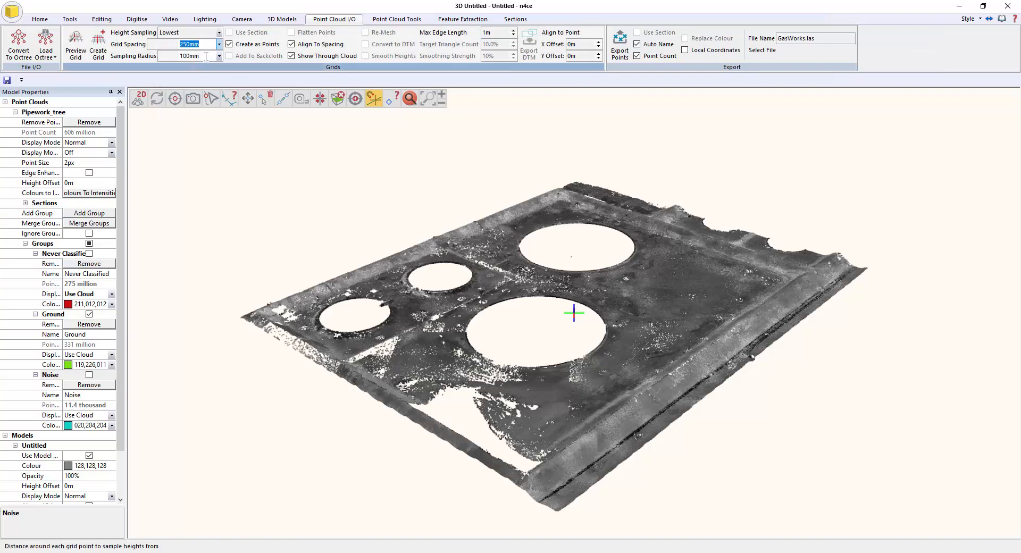
left_click(232, 47)
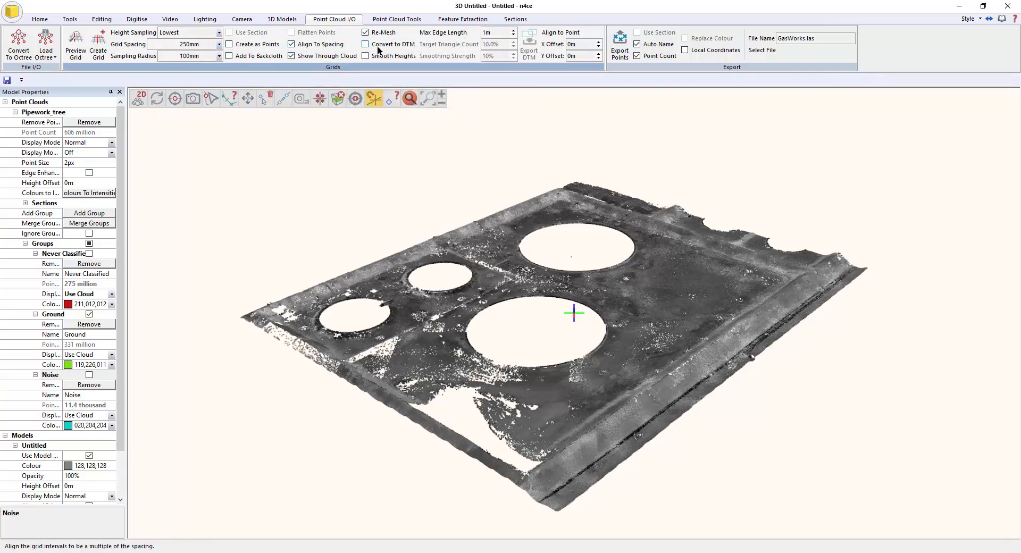
left_click(75, 54)
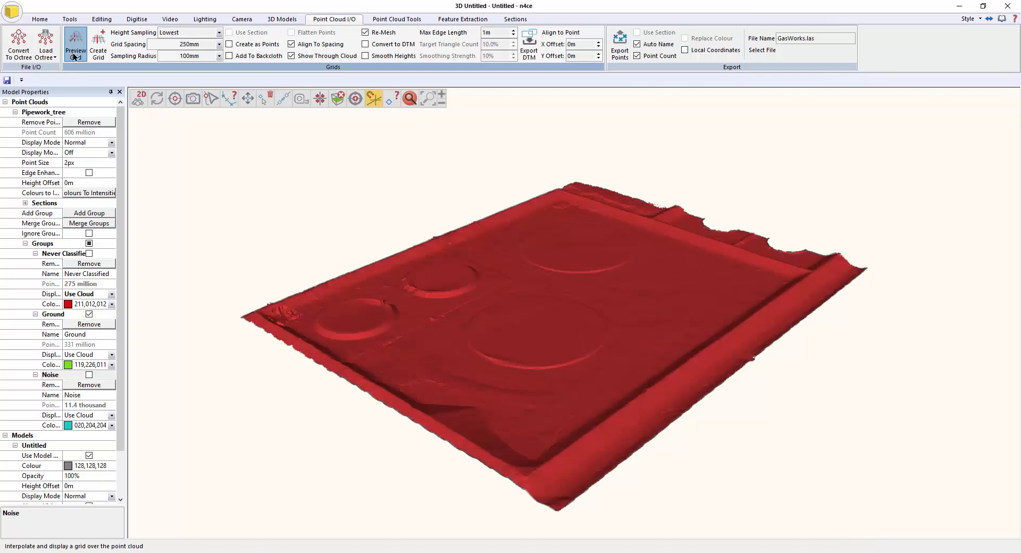
Step: Check the previewed ground surface, and create a grid model from it named Pipework Grid Dtm with Optimize Diagonals enabled
left_click_drag(679, 391, 592, 119)
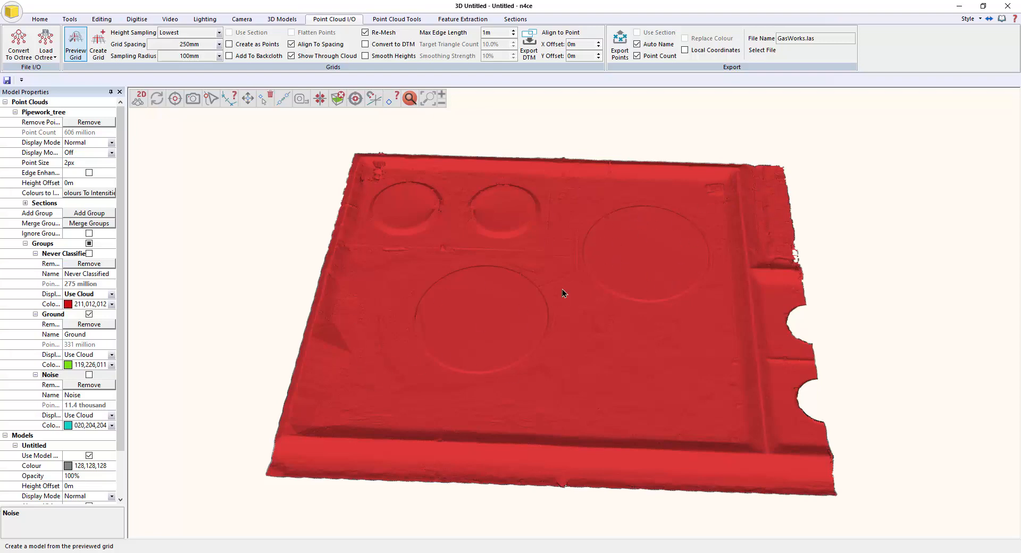
left_click_drag(401, 329, 401, 347)
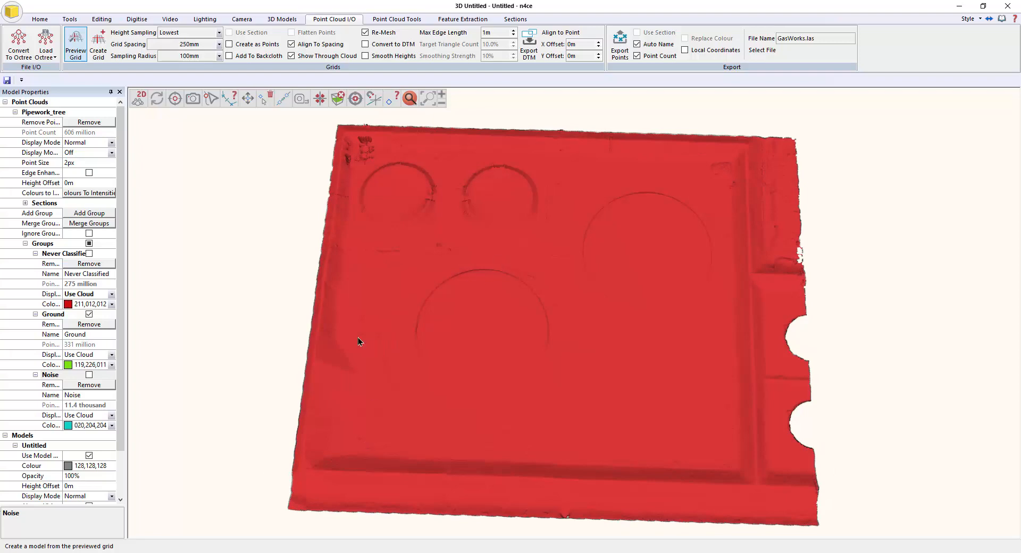
left_click_drag(473, 346, 490, 356)
scroll(602, 312, "up", 6)
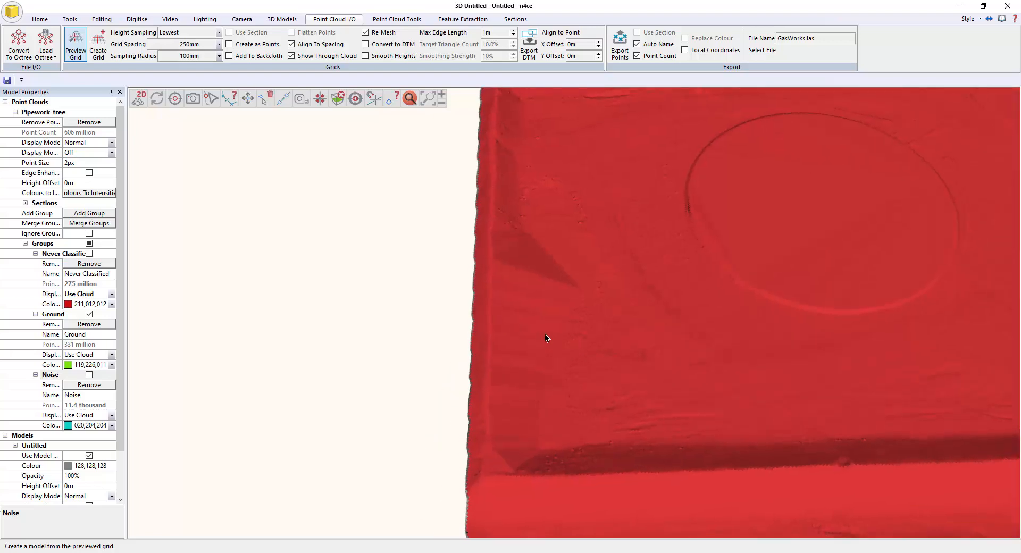
left_click_drag(545, 336, 276, 195)
scroll(583, 269, "down", 3)
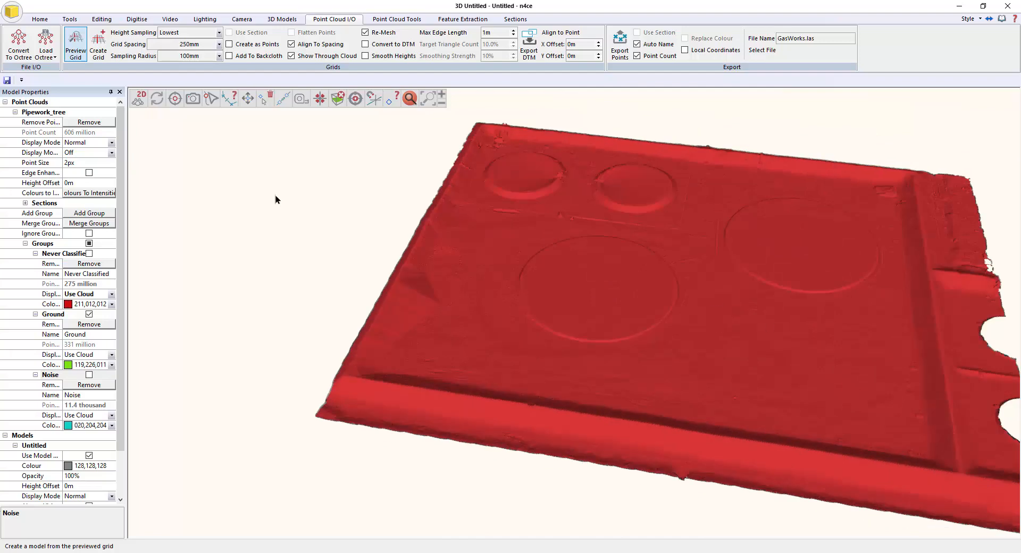
left_click(98, 47)
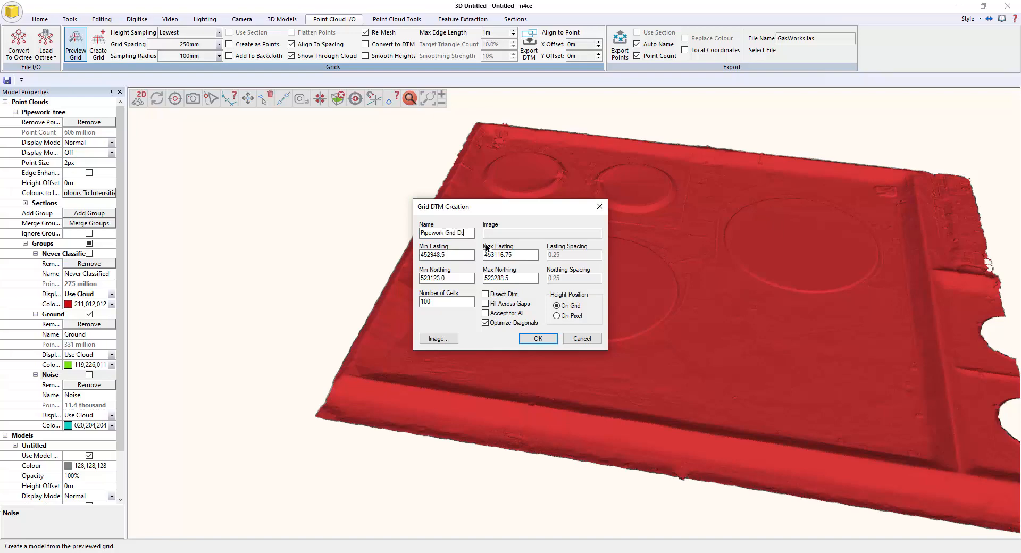
left_click(536, 340)
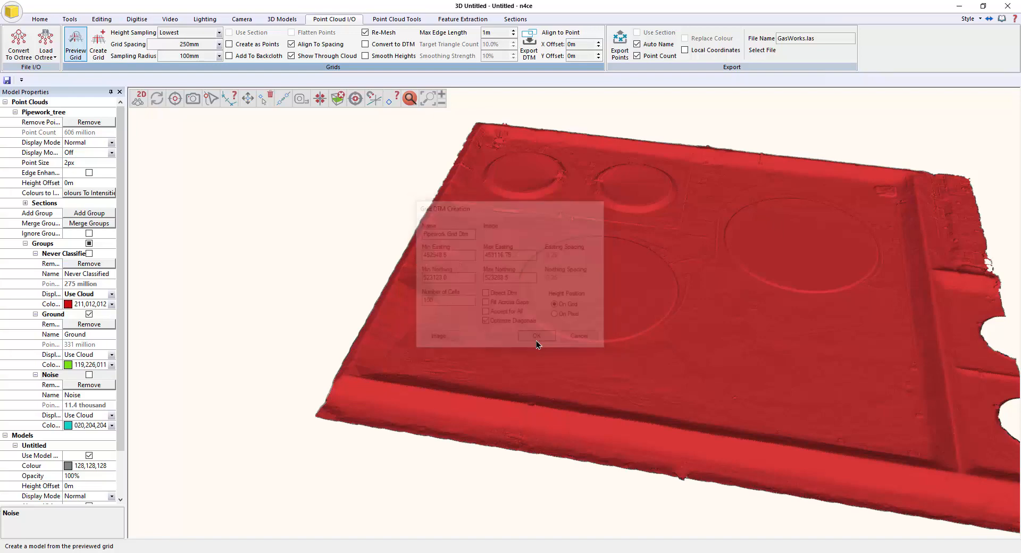
left_click_drag(537, 341, 564, 415)
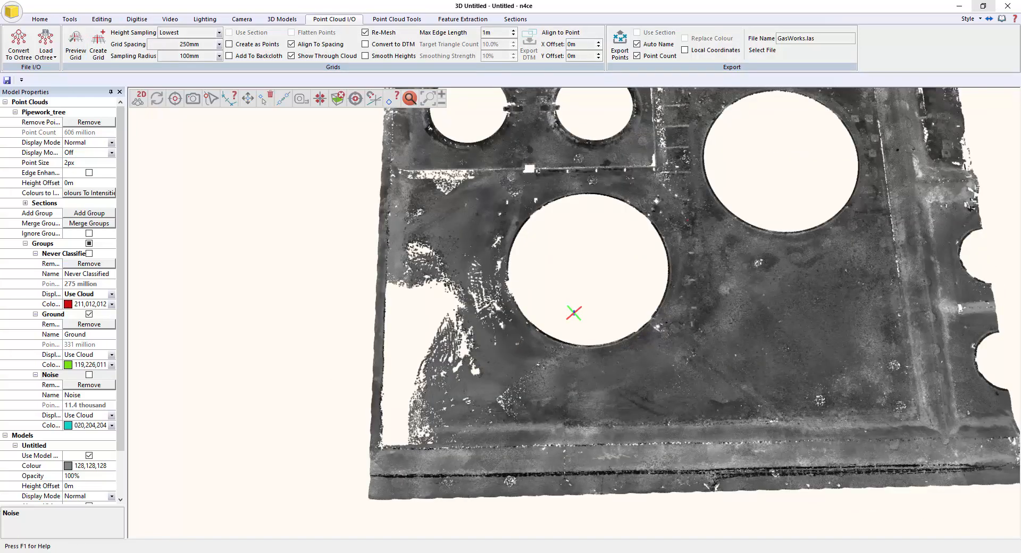
Step: Switch to the main project window and open the Pipework Grid Dtm model in a maximised window
left_click(139, 526)
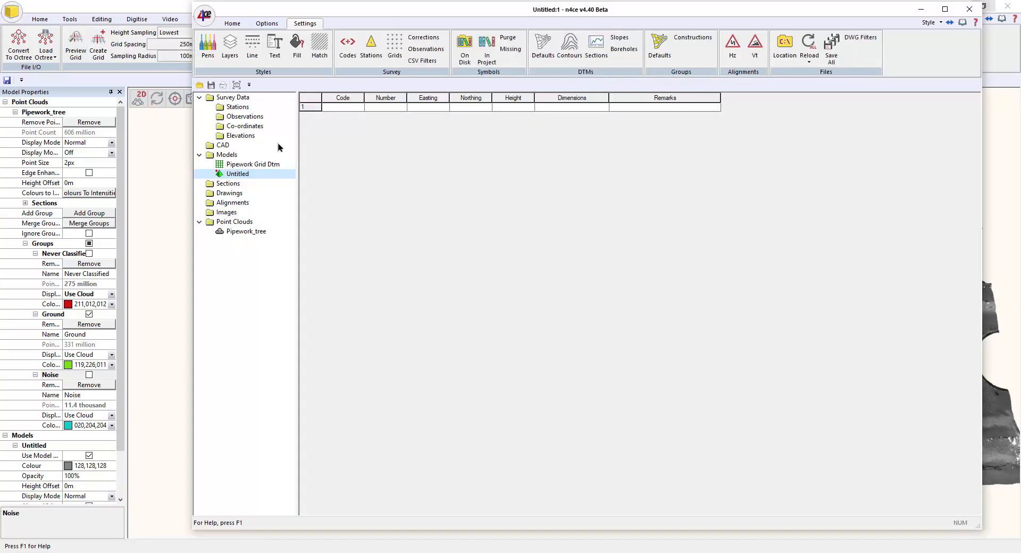
double_click(239, 166)
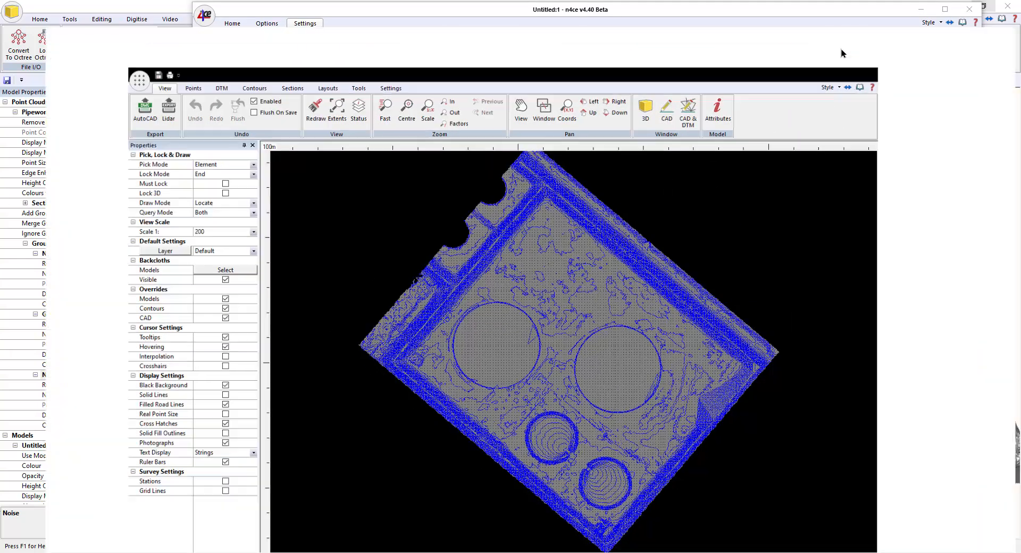
left_click(839, 50)
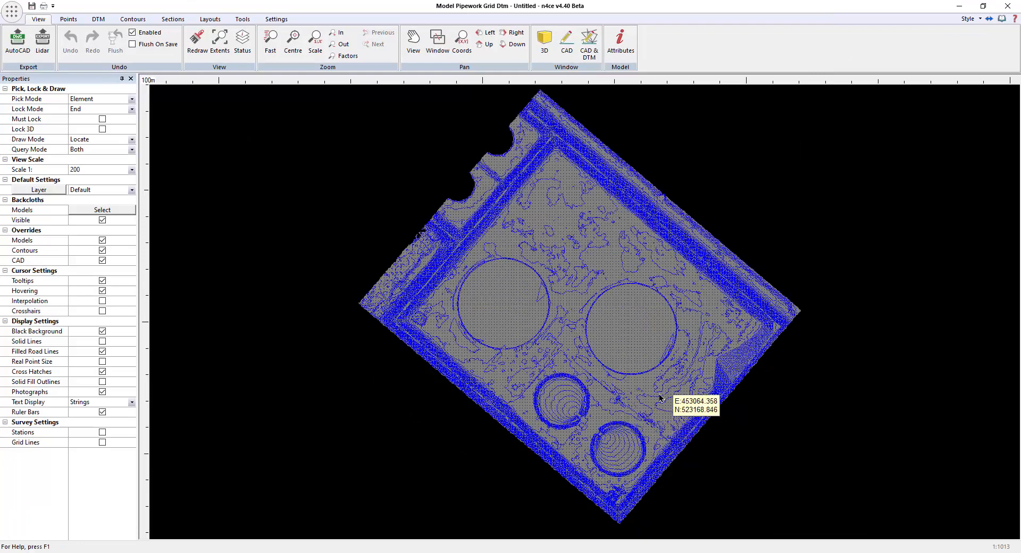
Step: Delete the grid points inside the western large tank footprint by tracing a polygon just within its circular edge
left_click(67, 21)
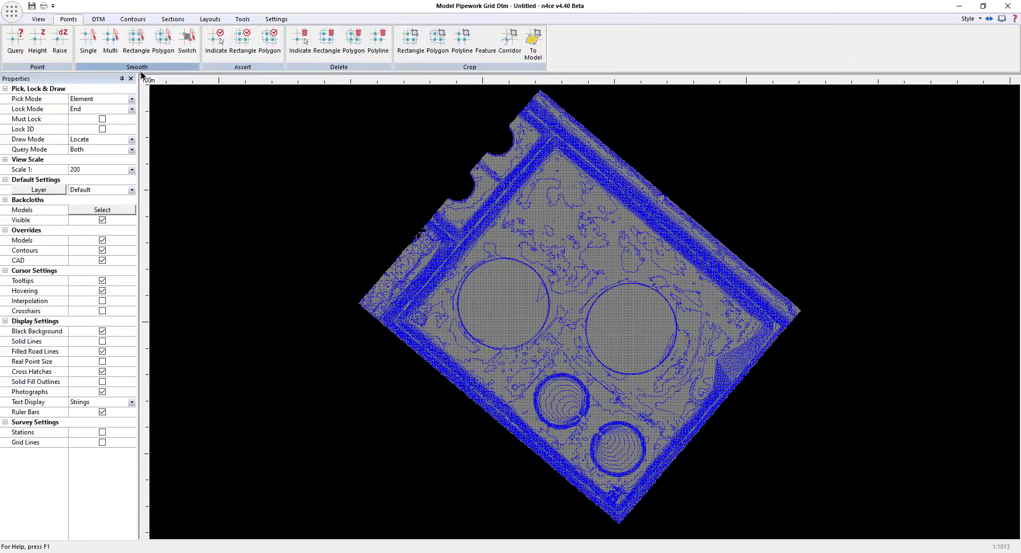
left_click(351, 47)
left_click(540, 304)
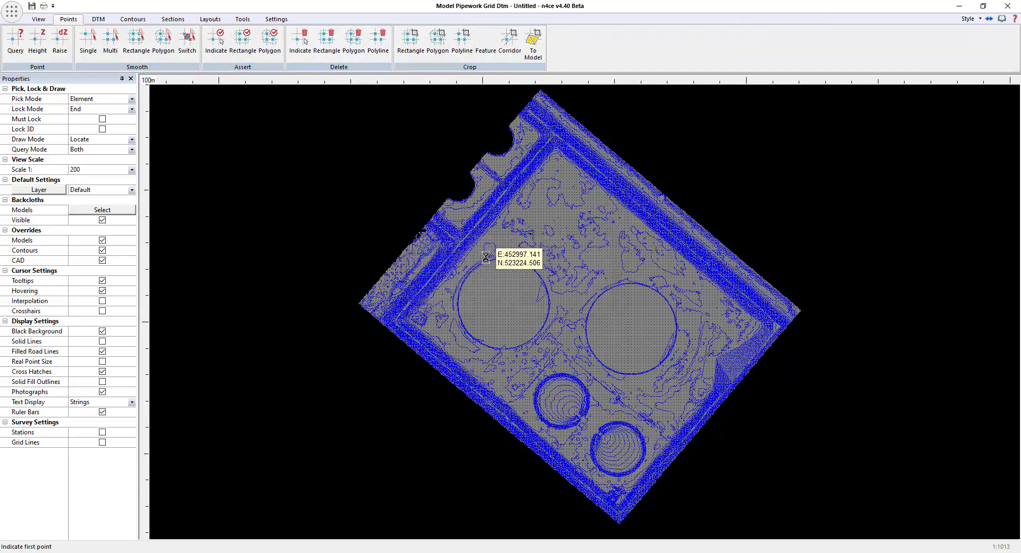
scroll(492, 270, "up", 3)
scroll(564, 273, "down", 1)
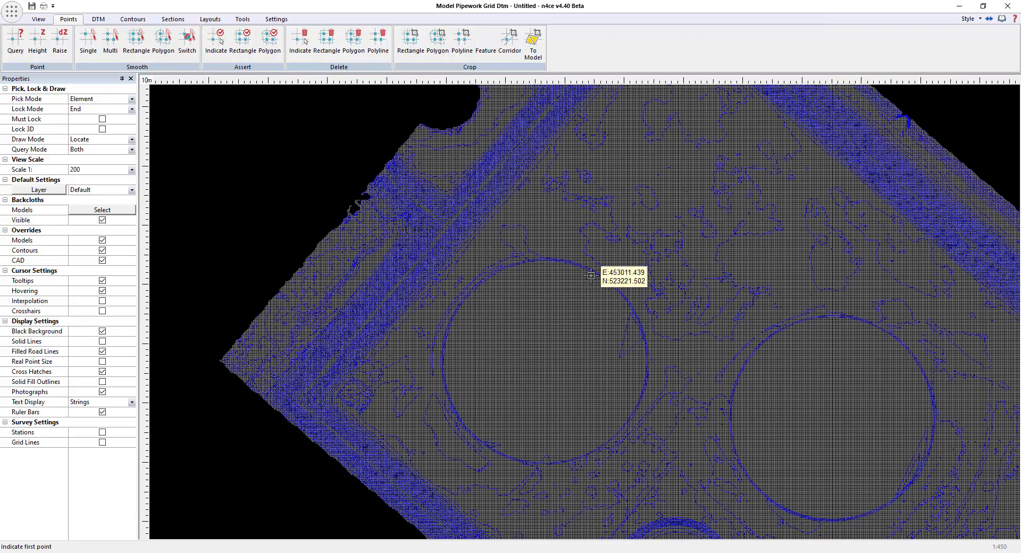
middle_click_drag(579, 282, 589, 204)
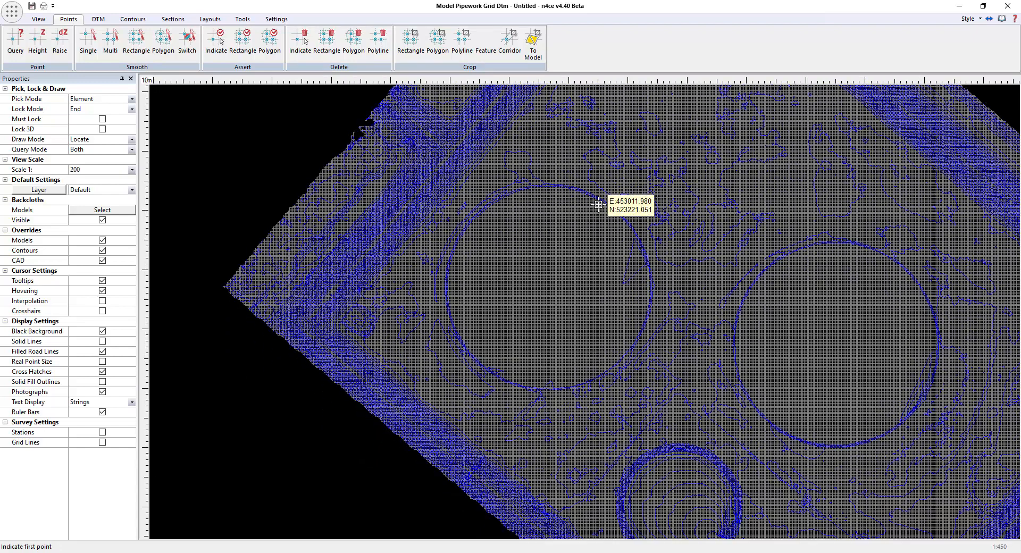
left_click(598, 205)
left_click(628, 230)
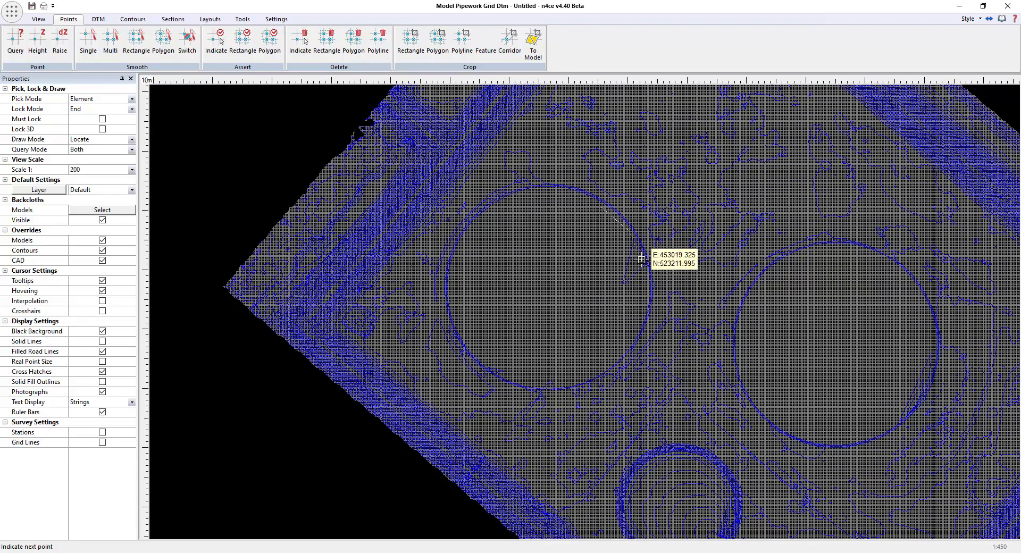
left_click(645, 314)
left_click(631, 343)
left_click(605, 369)
left_click(578, 382)
left_click(535, 386)
left_click(491, 368)
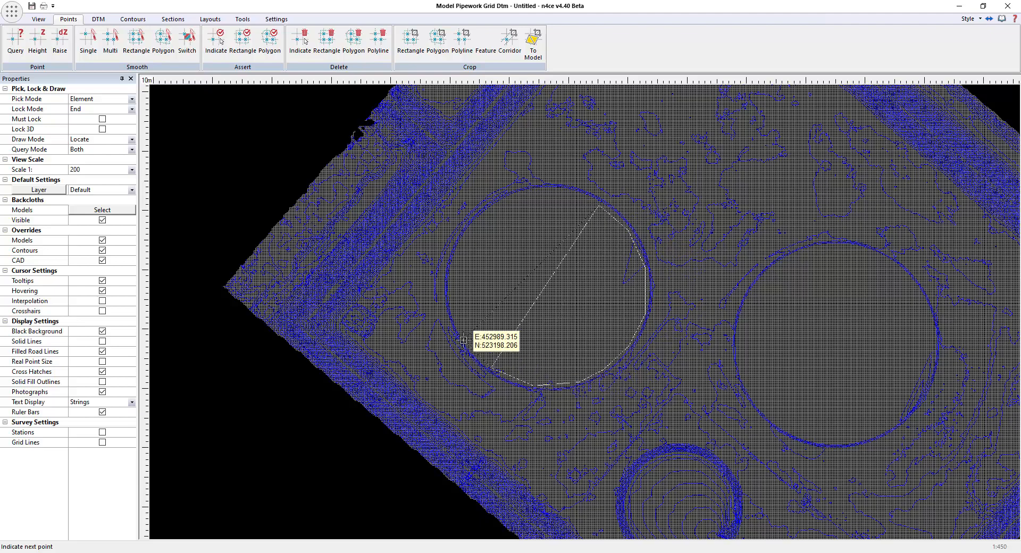
left_click(463, 339)
left_click(450, 305)
left_click(450, 266)
left_click(466, 231)
left_click(490, 210)
left_click(524, 191)
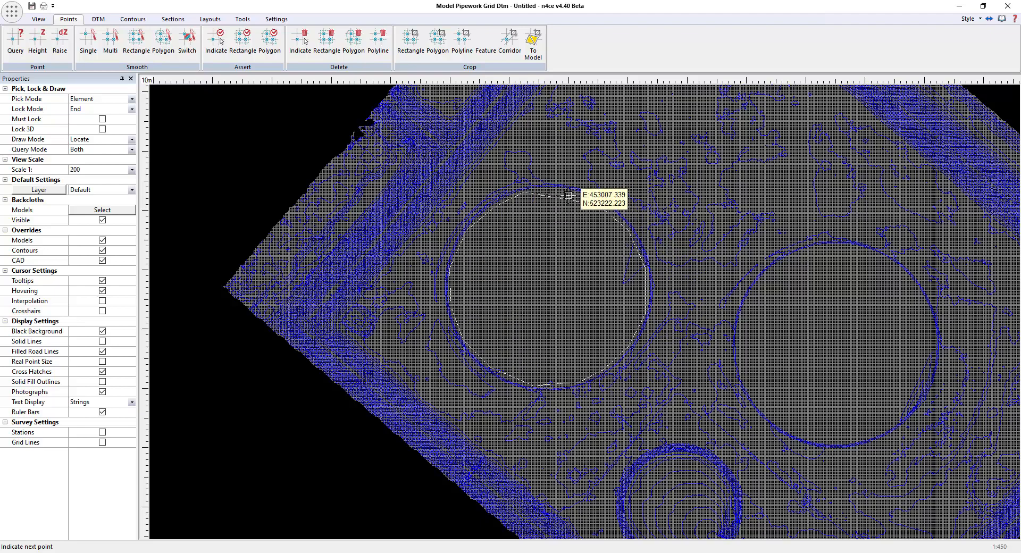
left_click(563, 190)
right_click(565, 190)
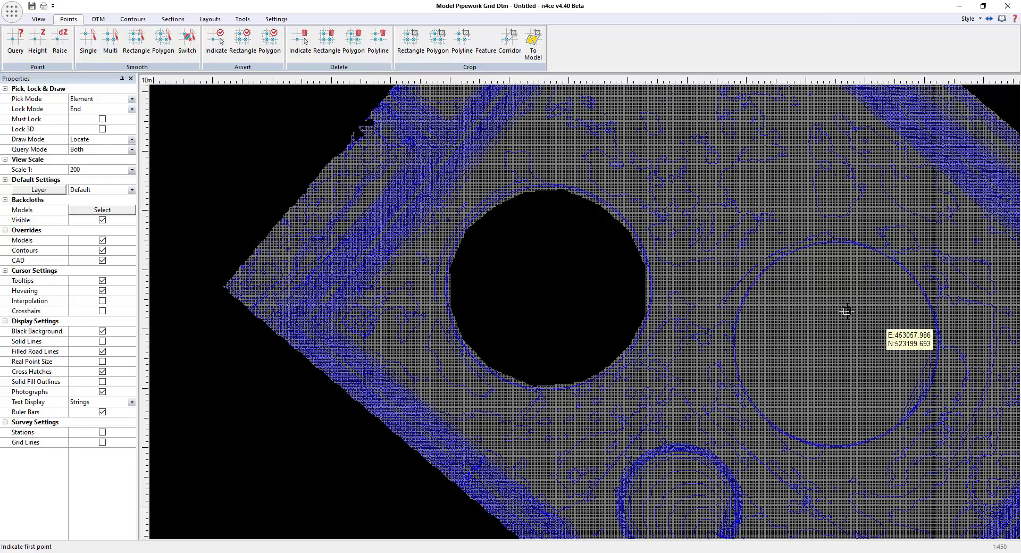
Step: Turn off the black background and delete the grid points inside the remaining tank footprints with traced polygons
middle_click_drag(851, 255, 697, 198)
scroll(695, 197, "up", 2)
left_click(855, 280)
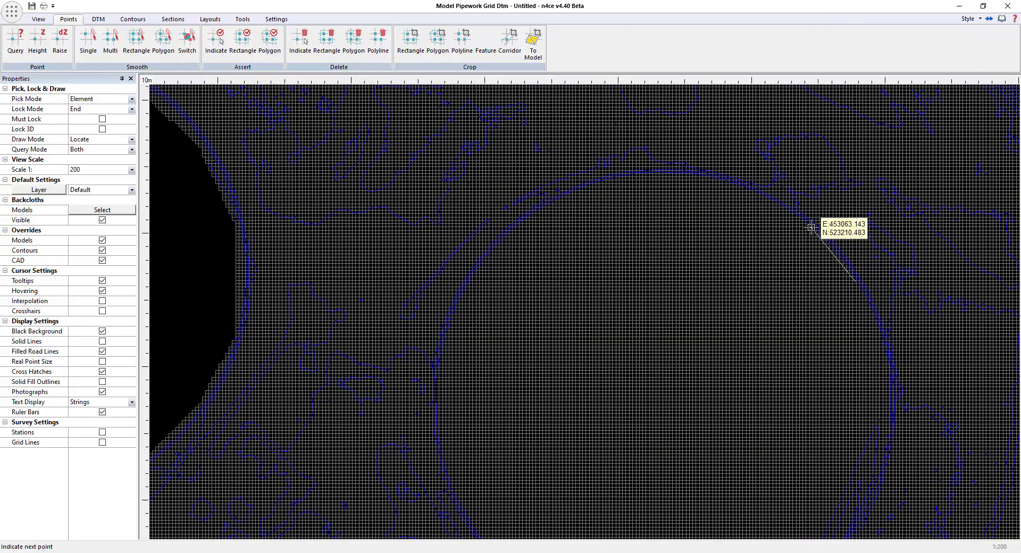
left_click(810, 226)
left_click(732, 184)
left_click(657, 171)
left_click(562, 194)
right_click(498, 236)
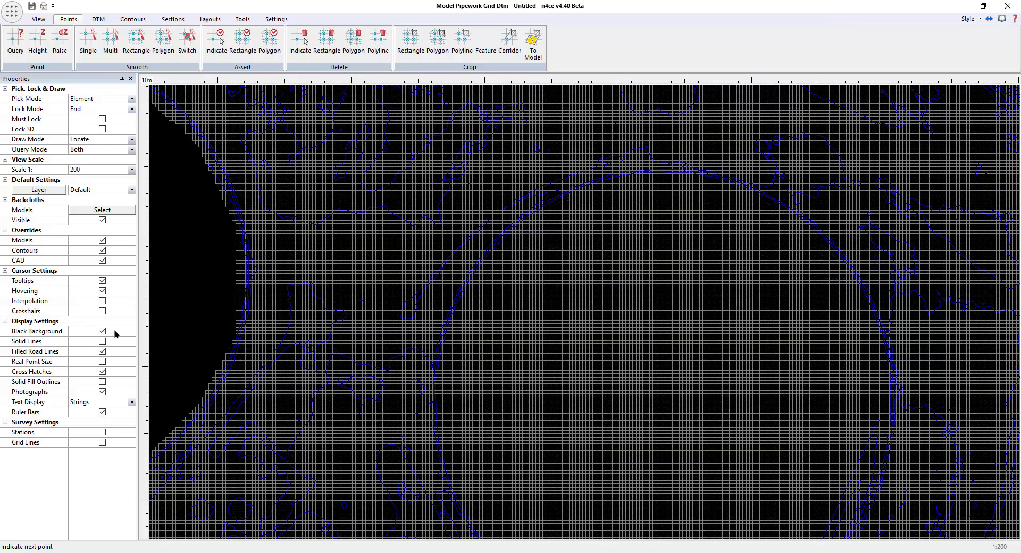
left_click(102, 331)
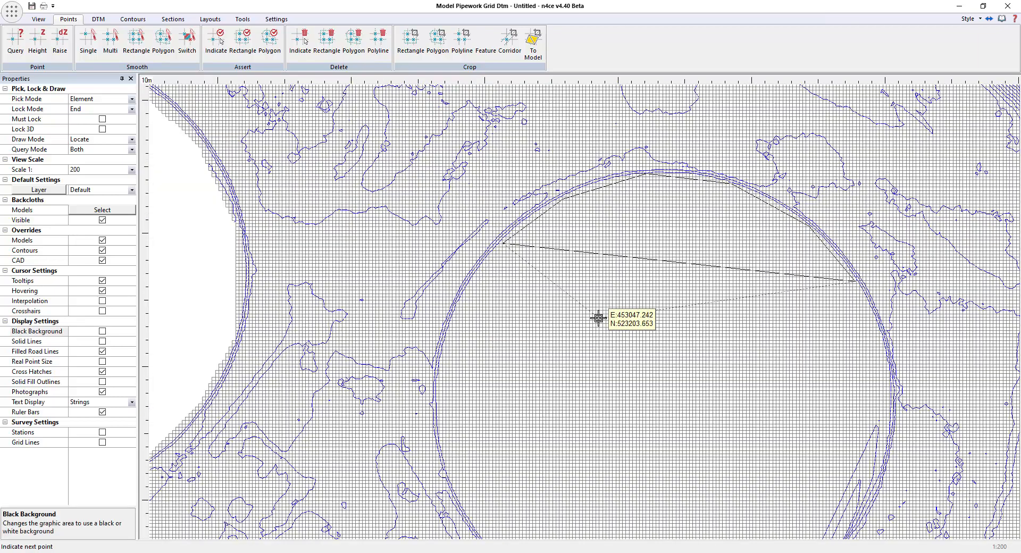
left_click(472, 282)
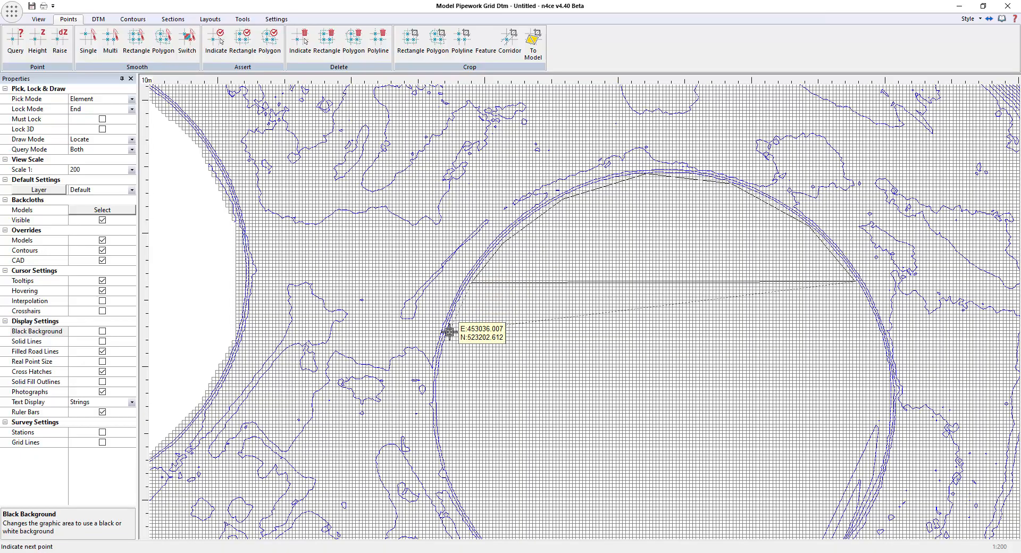
left_click(449, 333)
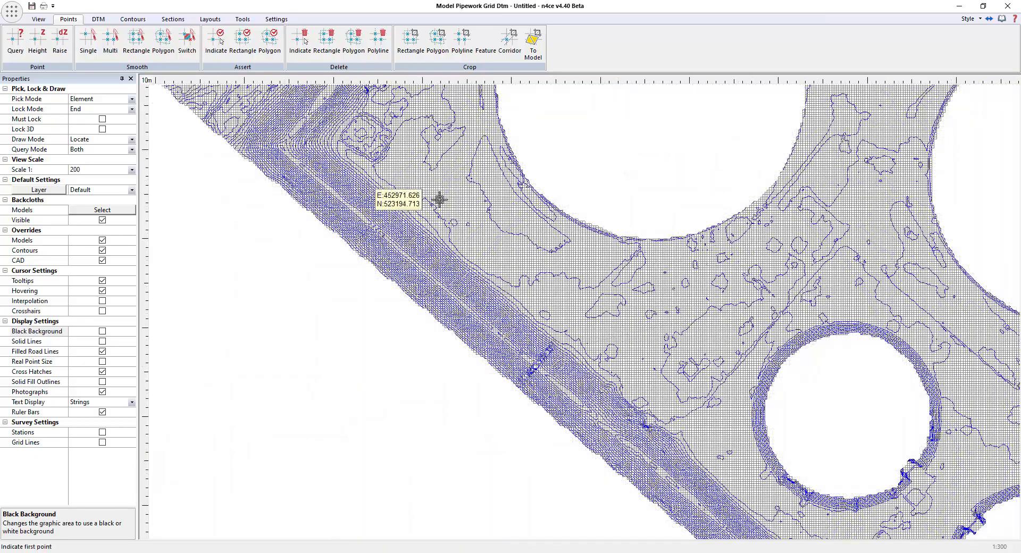
Step: Turn off the model display so that only the contours are drawn, and smooth the grid model
scroll(479, 335, "up", 2)
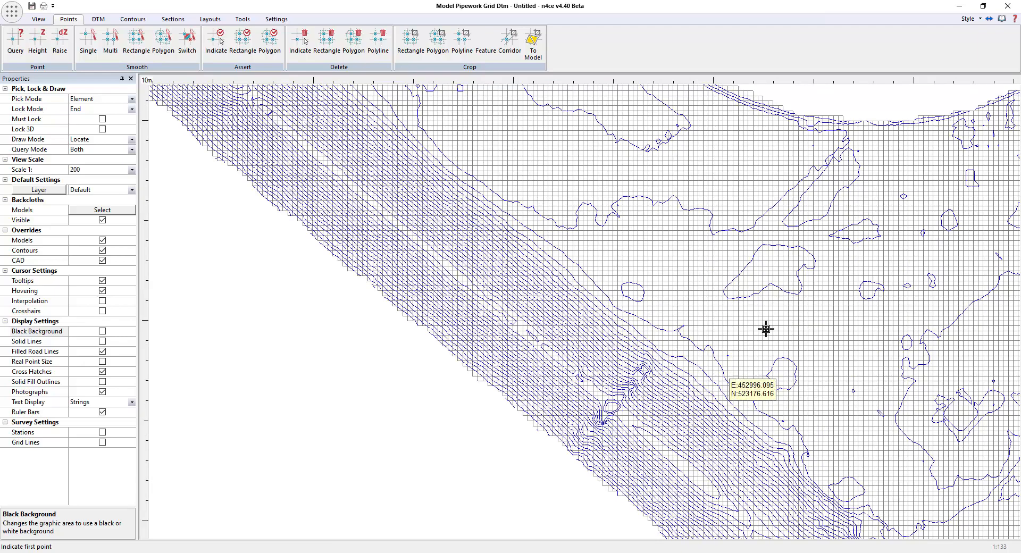
middle_click_drag(774, 319, 607, 330)
middle_click_drag(548, 405, 598, 310)
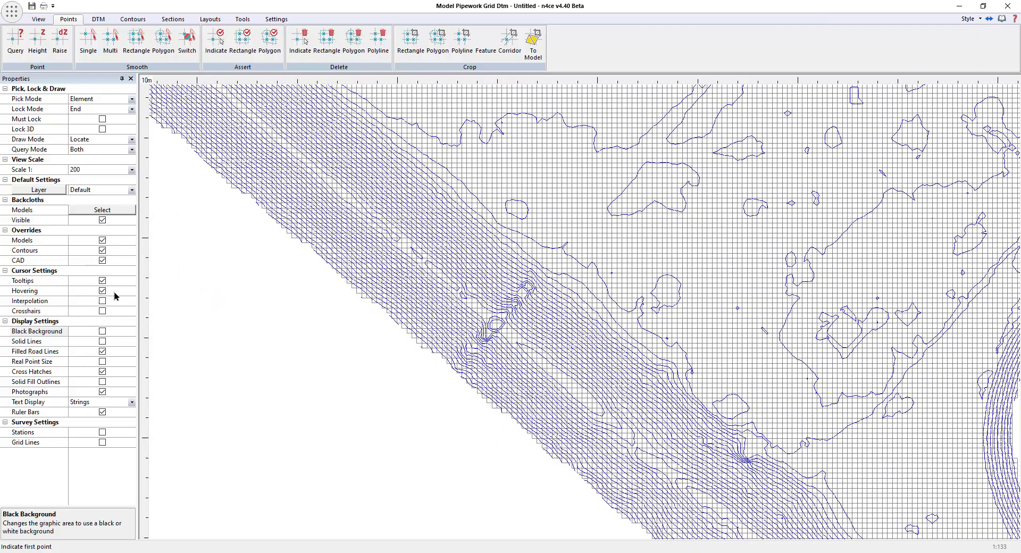
left_click(102, 240)
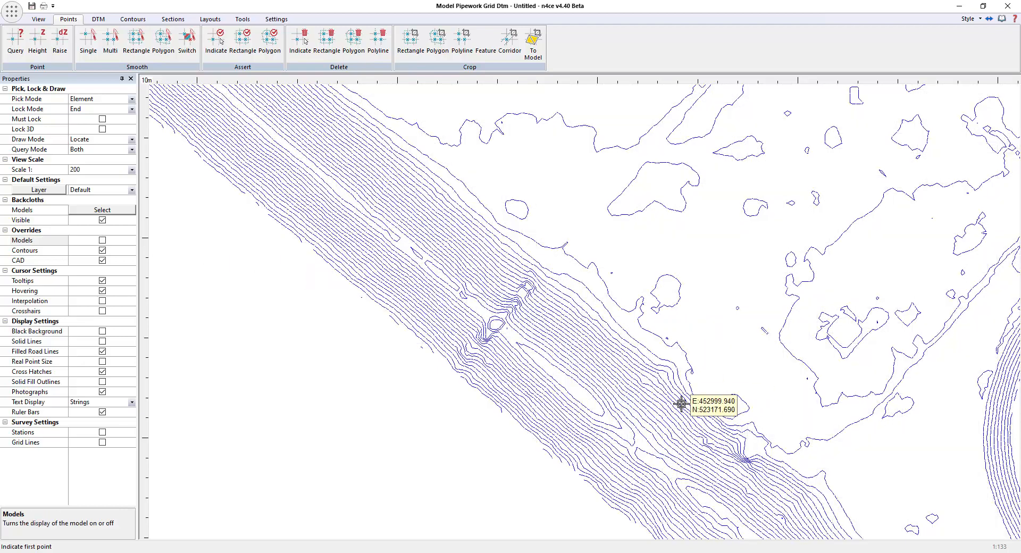
mouse_move(675, 401)
middle_mouse_down()
mouse_move(709, 350)
mouse_move(589, 440)
middle_mouse_up()
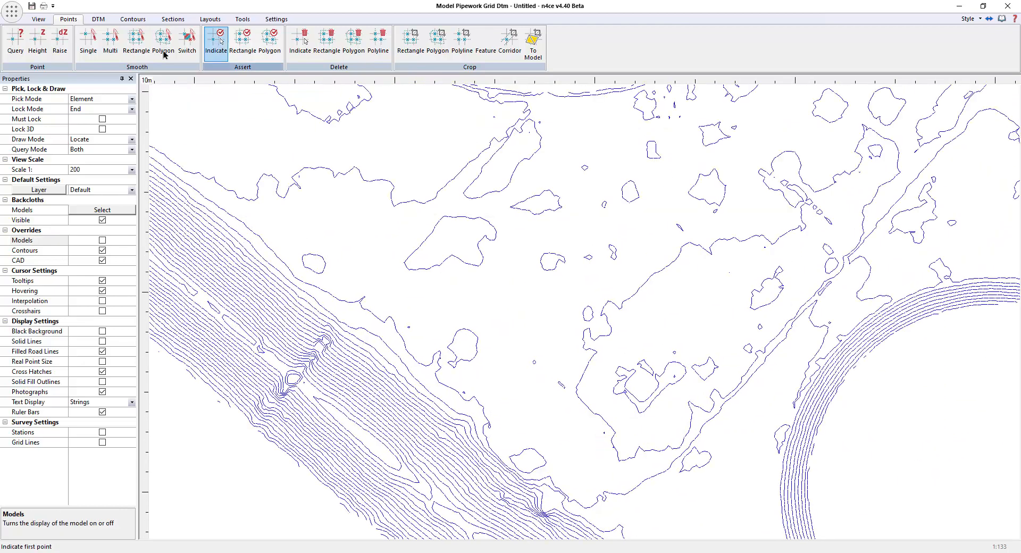
left_click(99, 19)
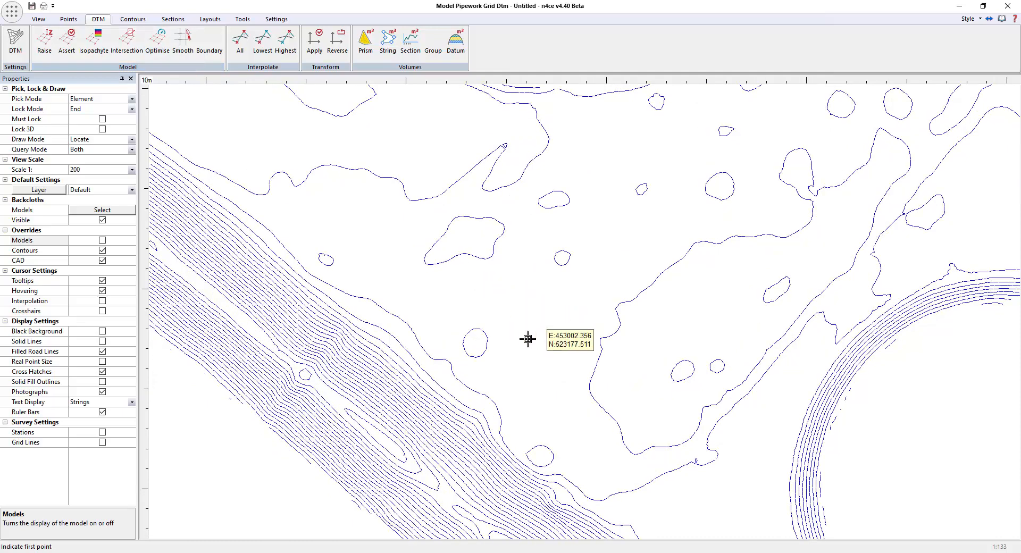
scroll(573, 325, "down", 5)
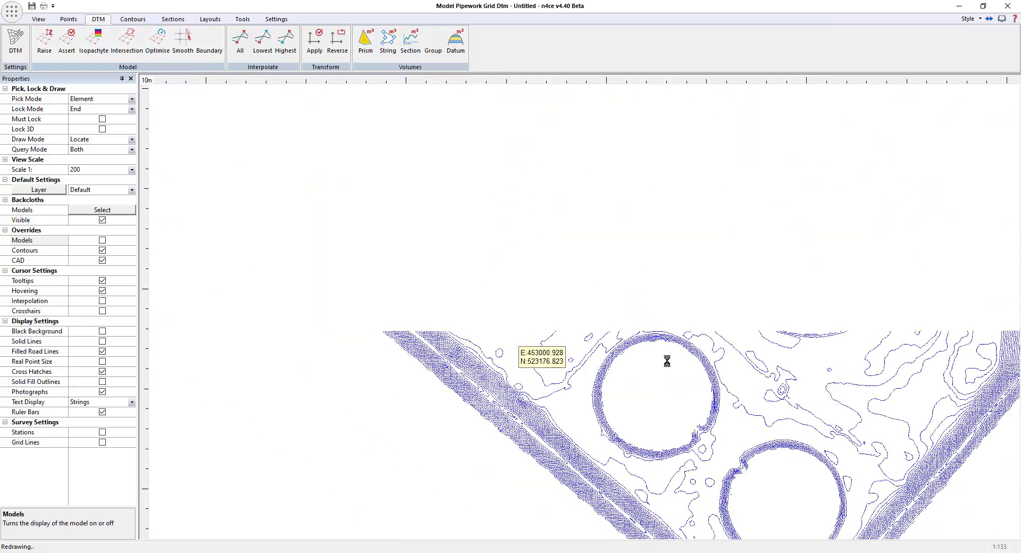
Step: Open the Pipework_DTM model in a maximised 3D view and tilt it to show the terrain relief
left_click(39, 19)
left_click(544, 43)
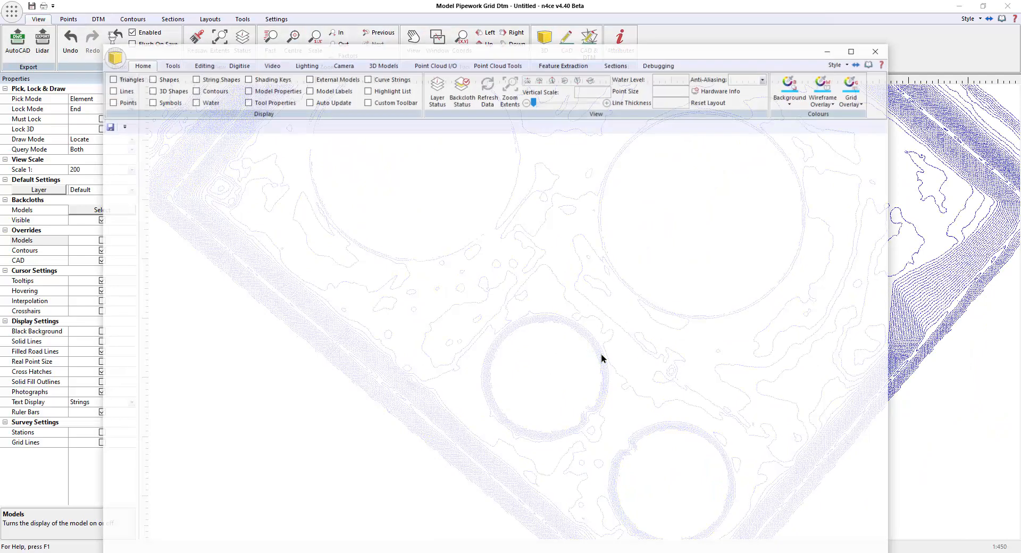
left_click(826, 50)
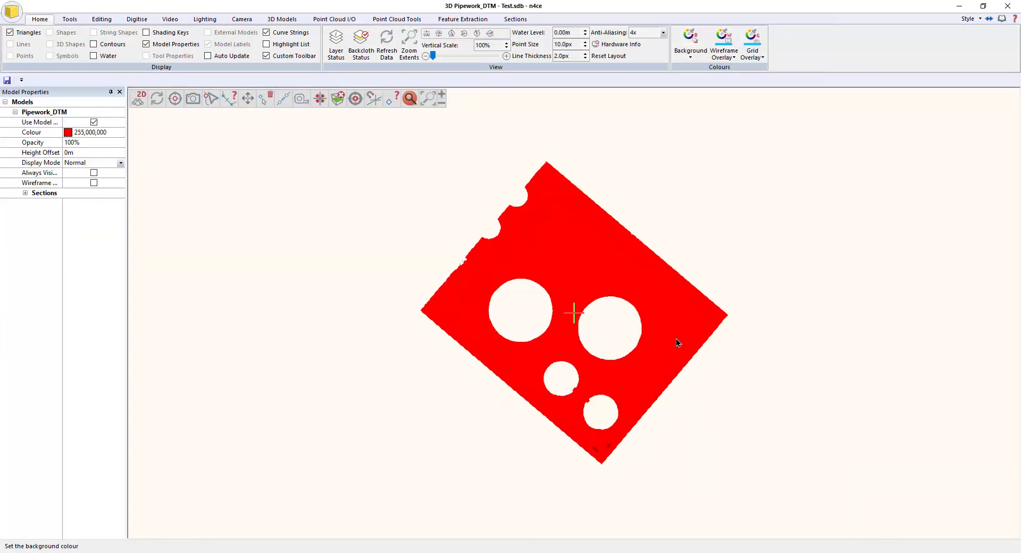
mouse_move(675, 339)
left_mouse_down()
mouse_move(560, 356)
mouse_move(529, 388)
mouse_move(694, 338)
mouse_move(638, 325)
left_mouse_up()
Step: Set the Pipework_DTM display mode to Height Shaded with a finer shading interval, and inspect the surface from several sides
left_click(121, 163)
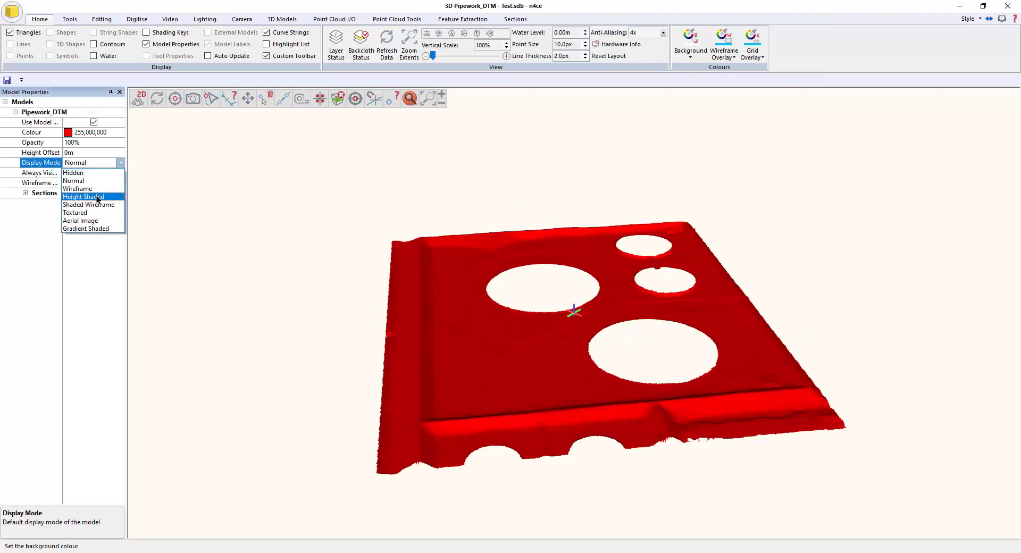
left_click(97, 197)
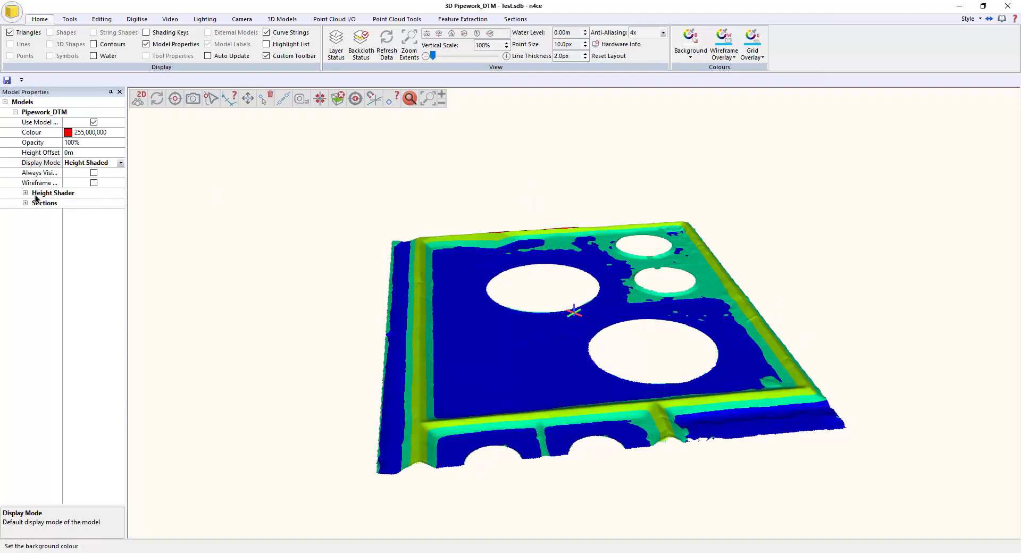
left_click(25, 194)
left_click(93, 224)
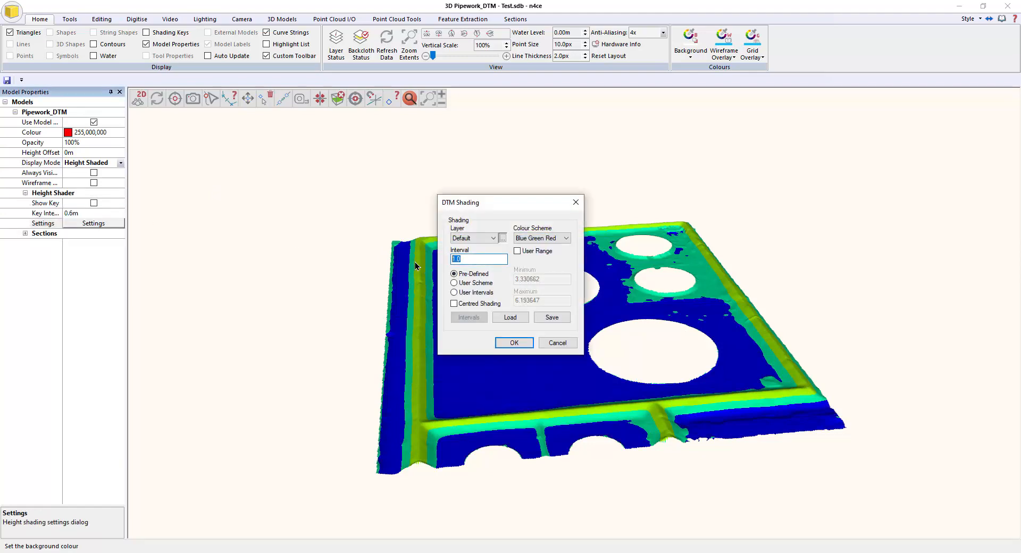
key("Return")
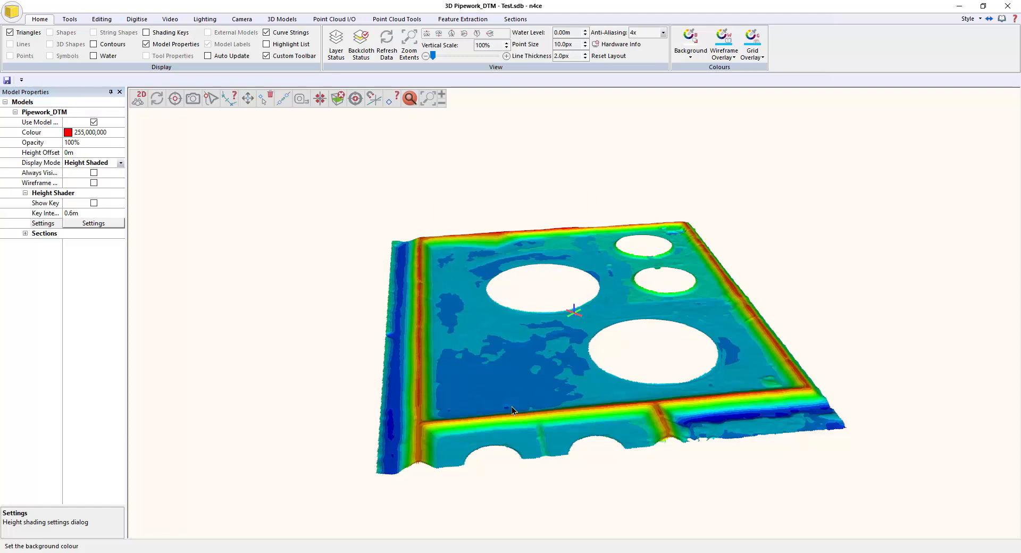
mouse_move(512, 406)
left_mouse_down()
mouse_move(394, 418)
mouse_move(719, 400)
mouse_move(719, 372)
left_mouse_up()
scroll(304, 365, "up", 2)
left_click_drag(304, 365, 532, 404)
Step: Load the Pipework_tree octree point cloud over the height-shaded DTM and compare the two from several 3D angles
left_click(344, 21)
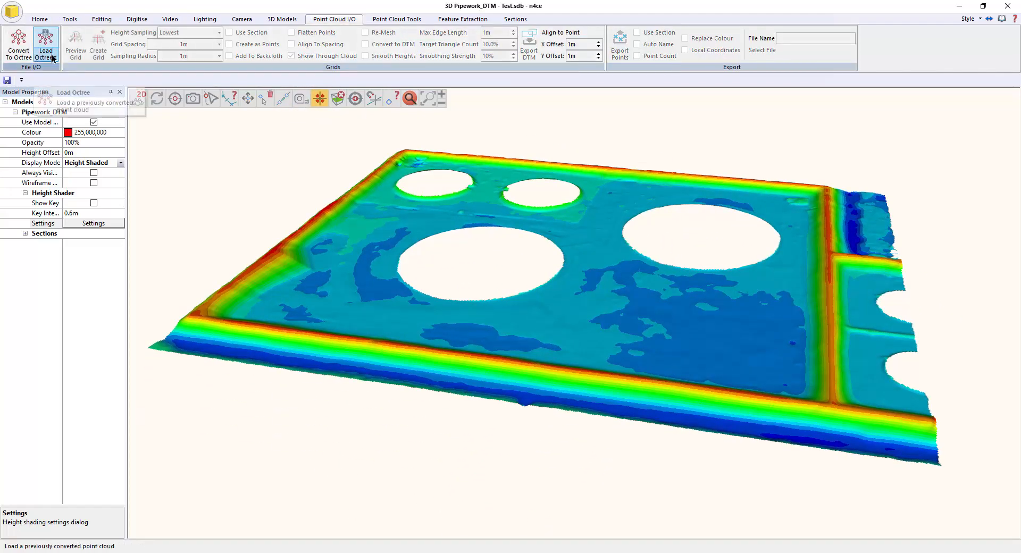
left_click(48, 57)
left_click(70, 67)
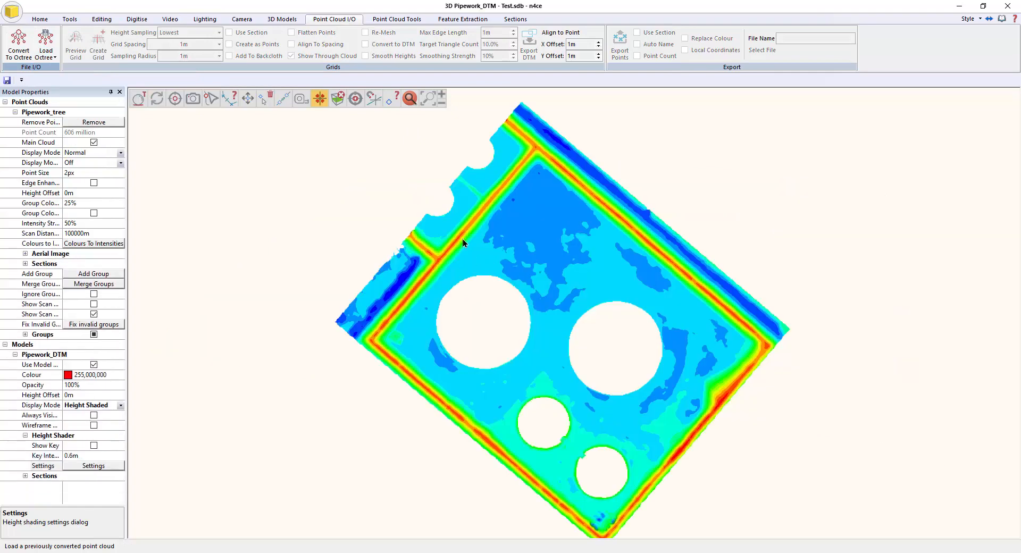
left_click(140, 102)
left_click_drag(597, 338, 709, 343)
scroll(541, 365, "up", 3)
left_click_drag(540, 365, 659, 362)
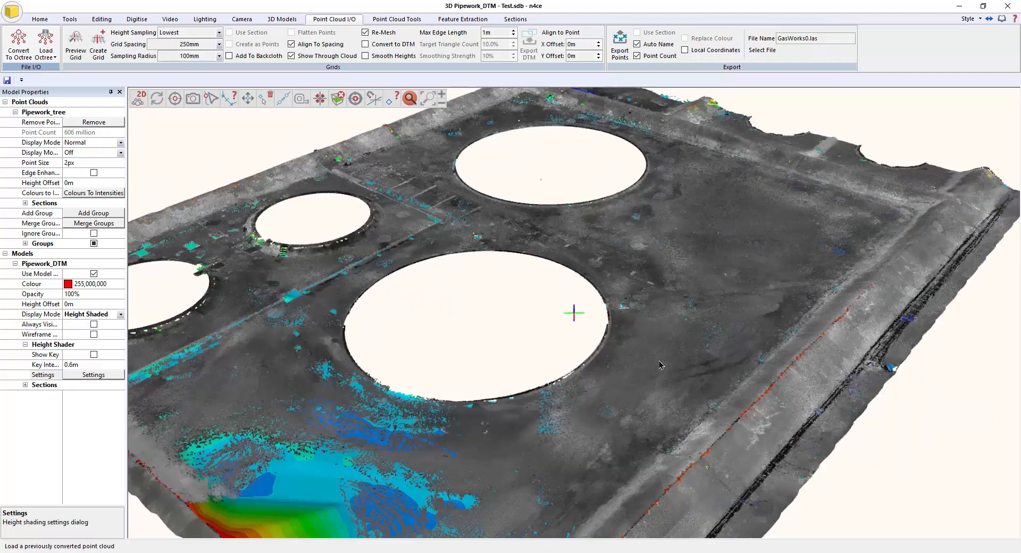
left_click_drag(459, 355, 649, 376)
scroll(650, 376, "down", 3)
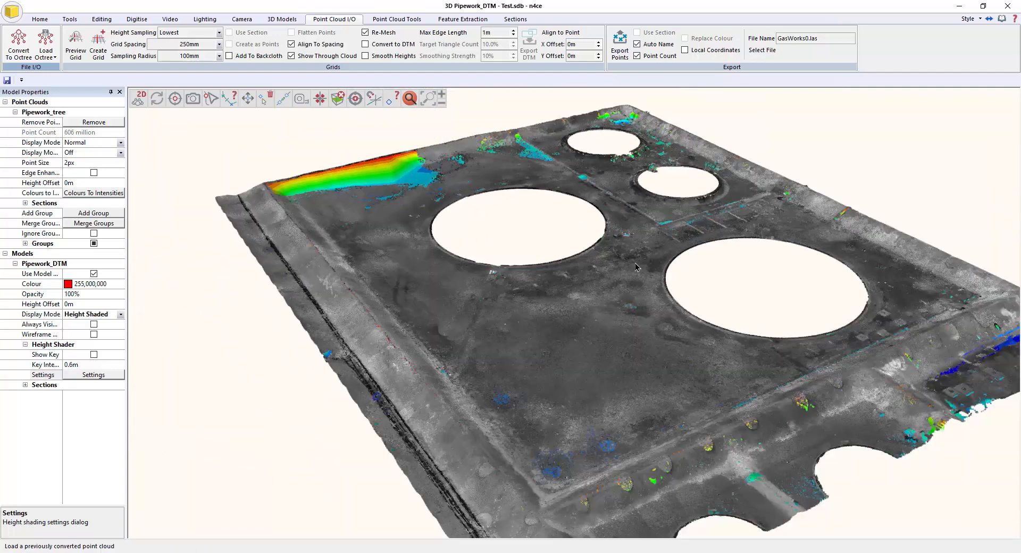
middle_click_drag(651, 251, 629, 243)
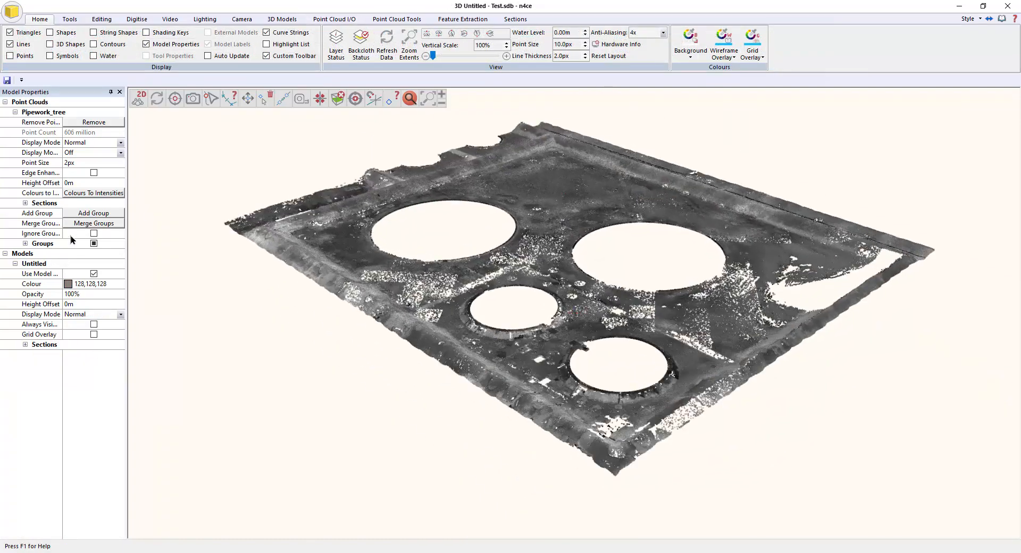
Step: Hide the Ground group of the Pipework_tree point cloud and inspect the tanks and pipework in the Never Classified group
left_click(25, 243)
left_click(94, 254)
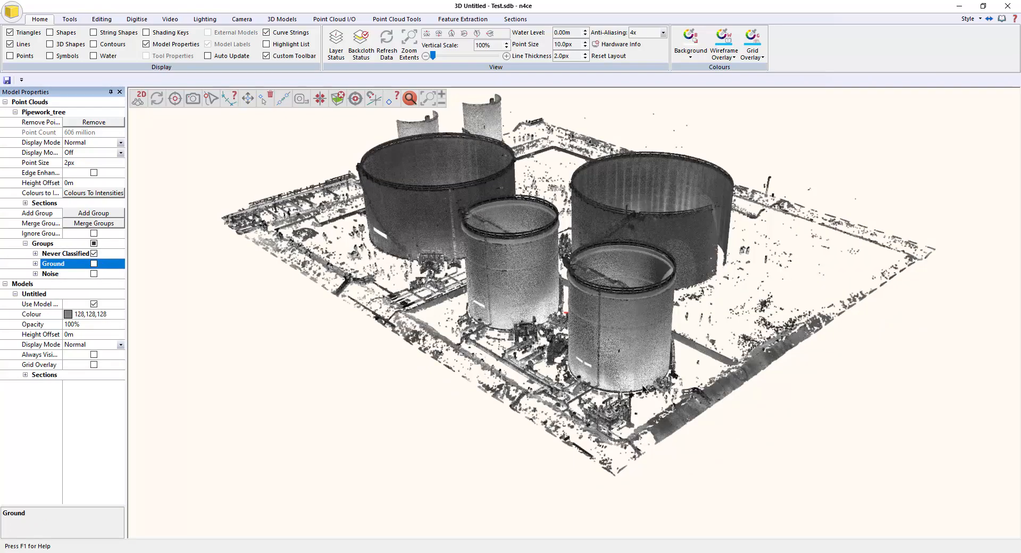
left_click_drag(642, 386, 573, 372)
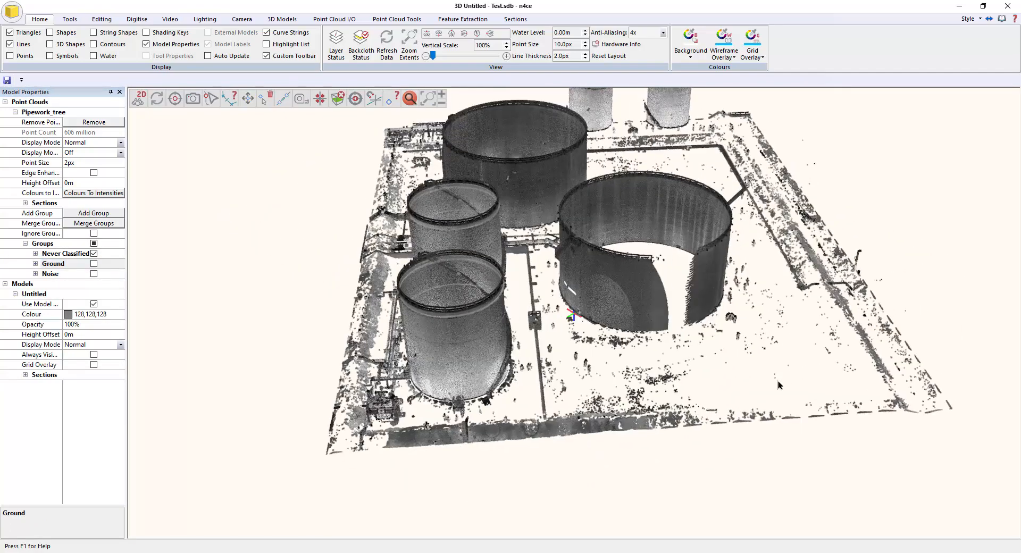
left_click_drag(777, 381, 436, 393)
left_click_drag(787, 415, 634, 417)
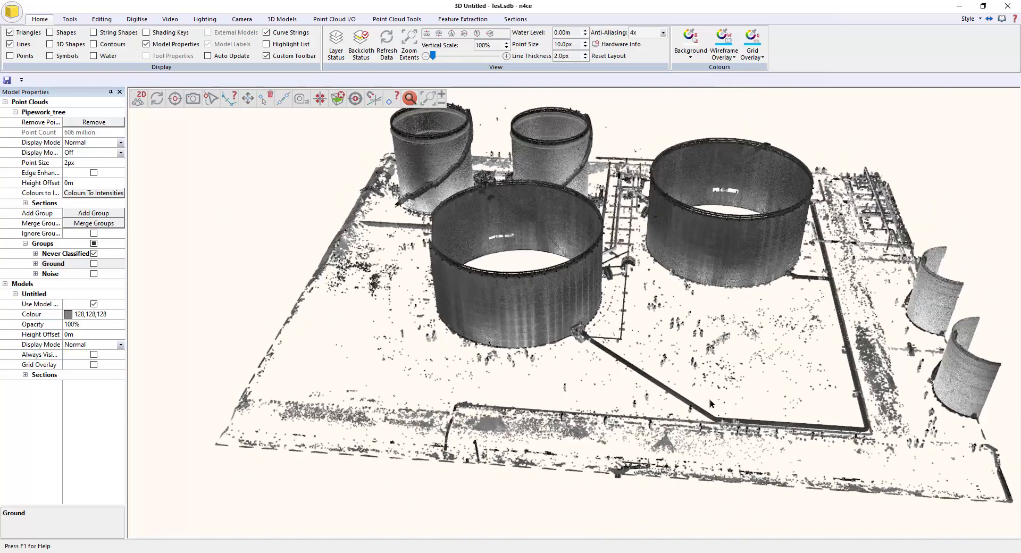
scroll(724, 417, "up", 3)
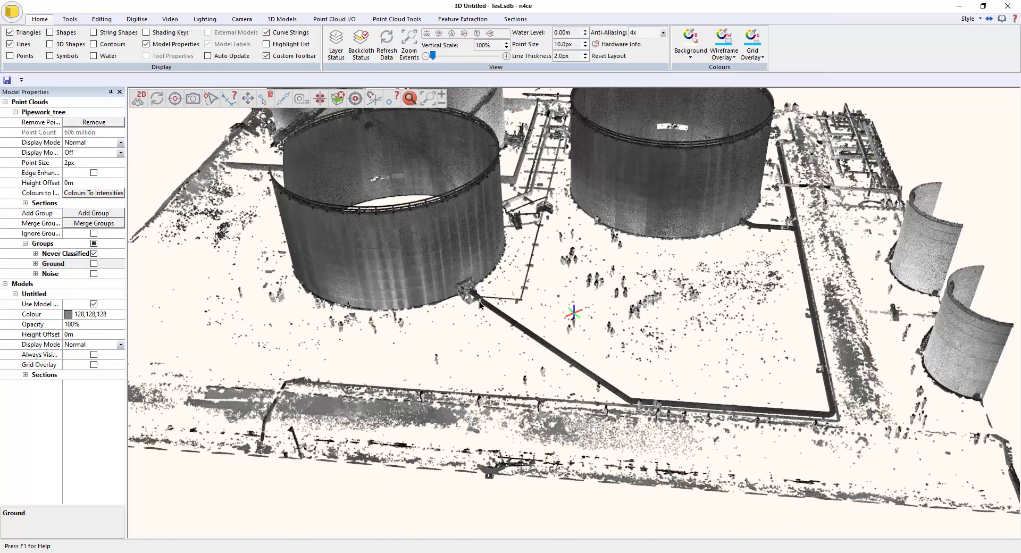
scroll(502, 315, "down", 2)
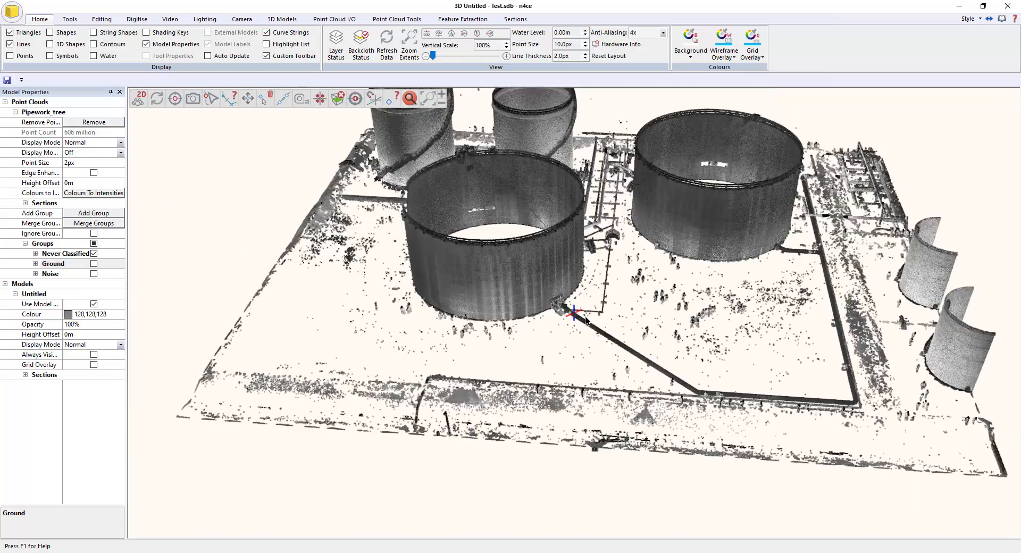
Step: Display the point cloud by Intensity with Edge Enhance enabled around the large tank's outlet pipe
scroll(586, 317, "up", 6)
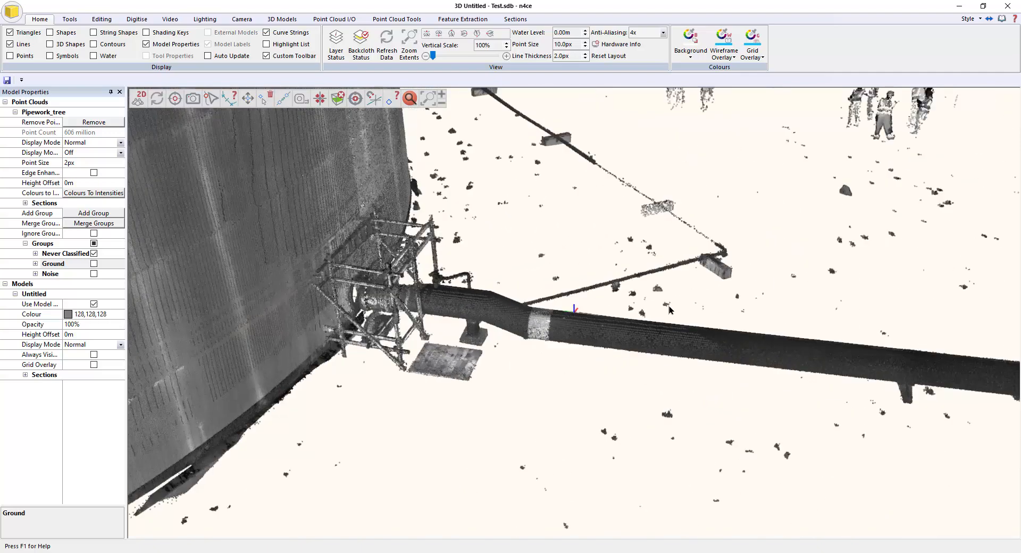
scroll(557, 340, "up", 3)
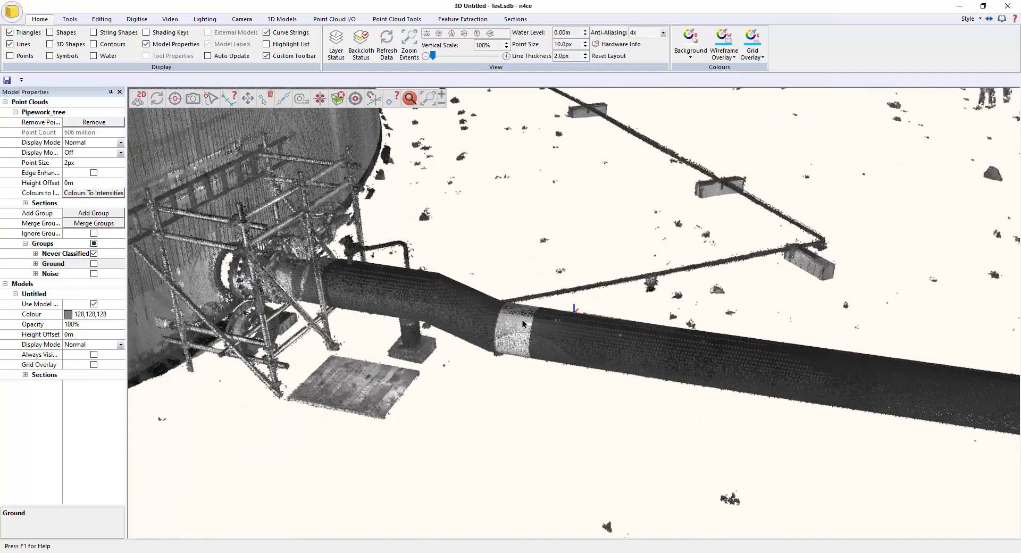
middle_click_drag(522, 320, 402, 189)
left_click(121, 144)
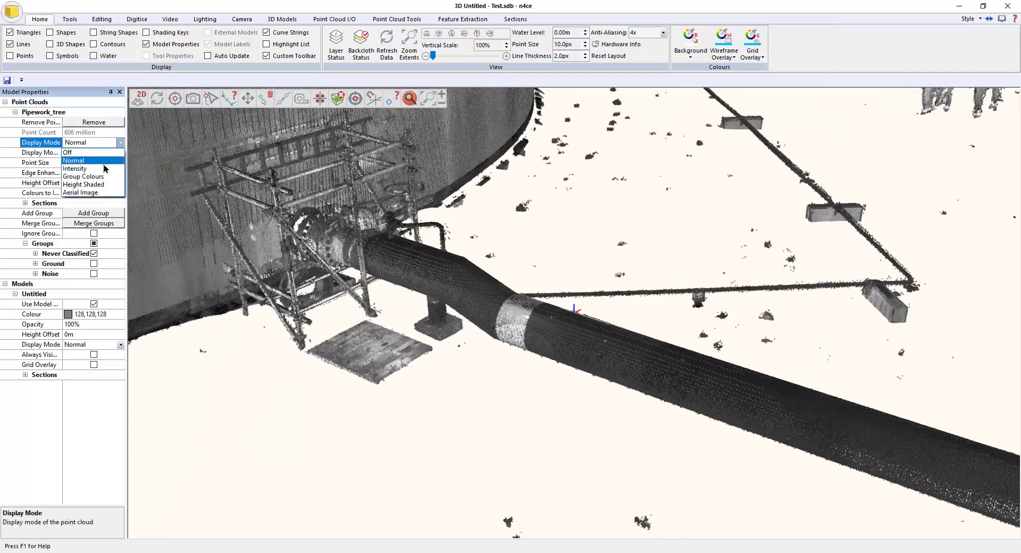
left_click(99, 169)
middle_click_drag(595, 303, 712, 309)
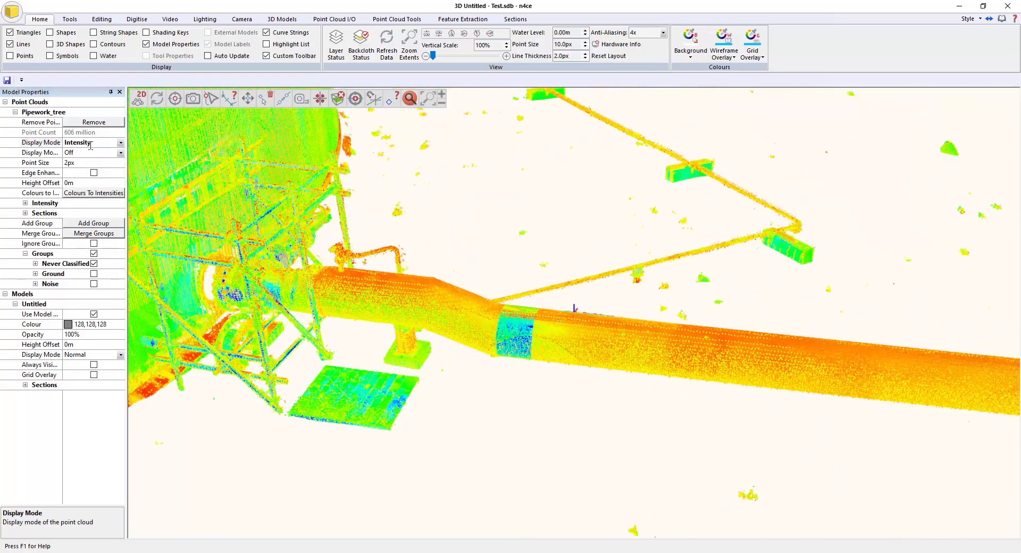
left_click(93, 173)
middle_click_drag(521, 298, 562, 291)
scroll(561, 290, "down", 3)
middle_click_drag(534, 327, 571, 329)
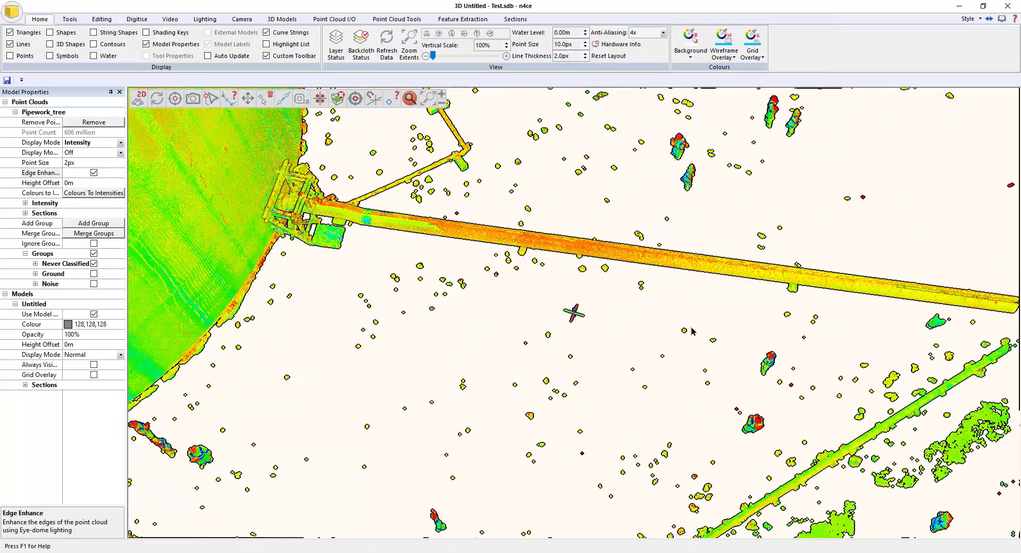
Step: Create a multi plane section along the large tank's outlet pipe, picking cloud points near the scaffold and at the pipe's bend
scroll(377, 230, "down", 3)
scroll(509, 297, "up", 4)
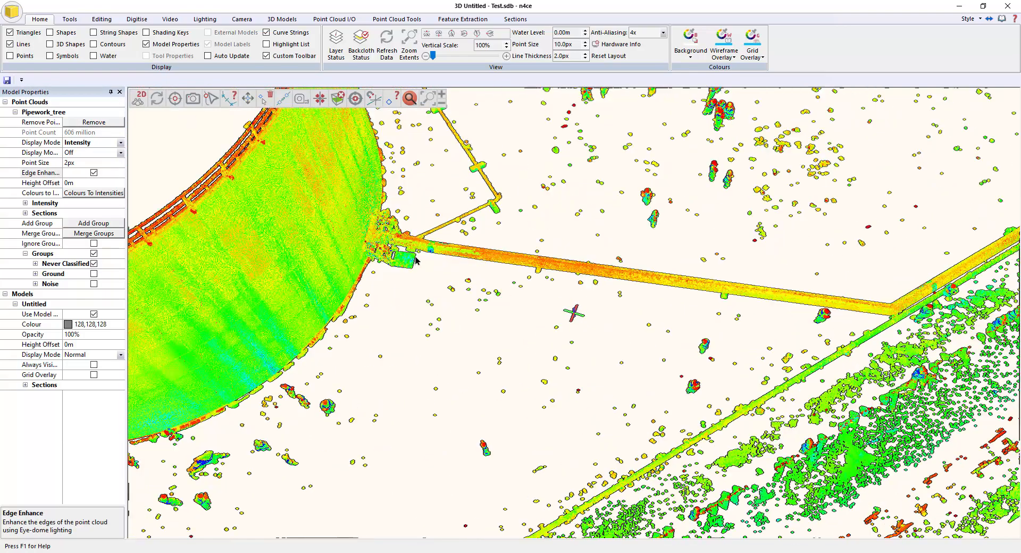
scroll(509, 297, "up", 1)
middle_click(355, 211)
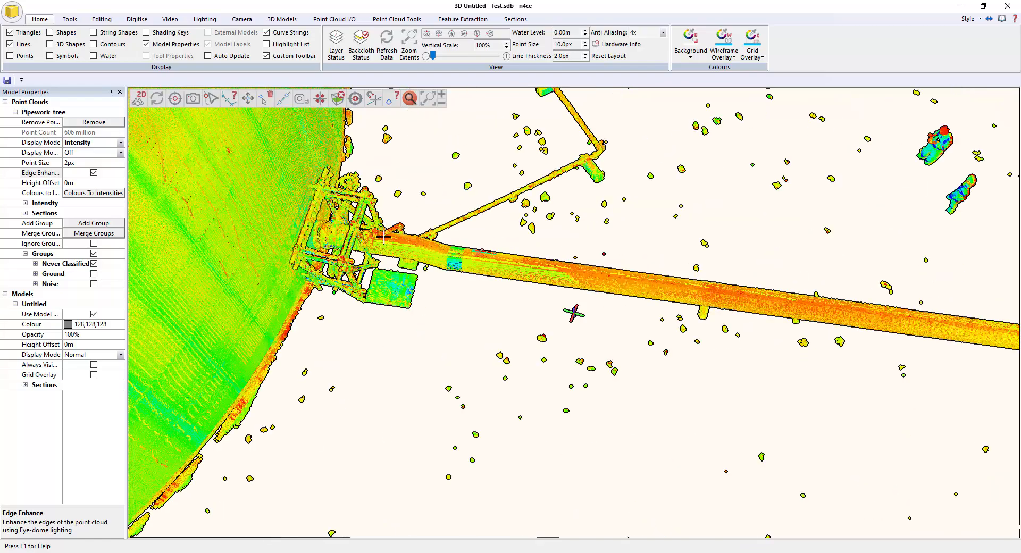
middle_click_drag(384, 235, 614, 299)
scroll(633, 350, "up", 3)
left_click_drag(605, 320, 496, 175)
left_click(519, 20)
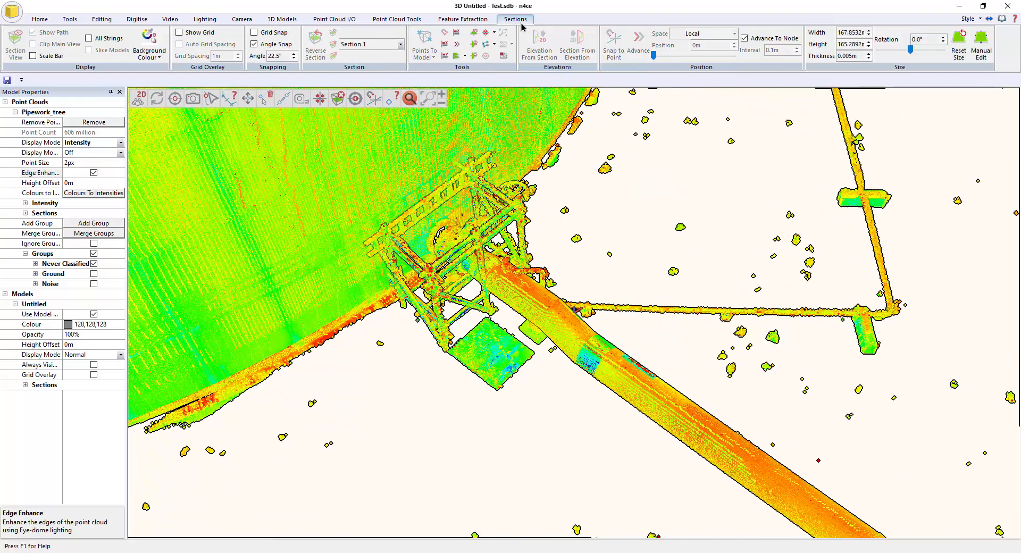
left_click(455, 56)
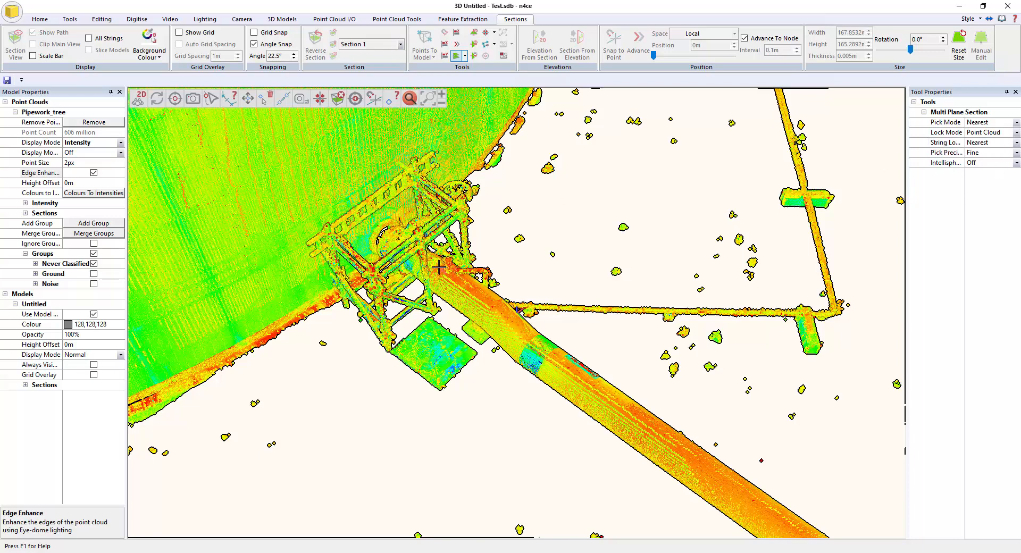
left_click(439, 267)
middle_click_drag(509, 324, 565, 283)
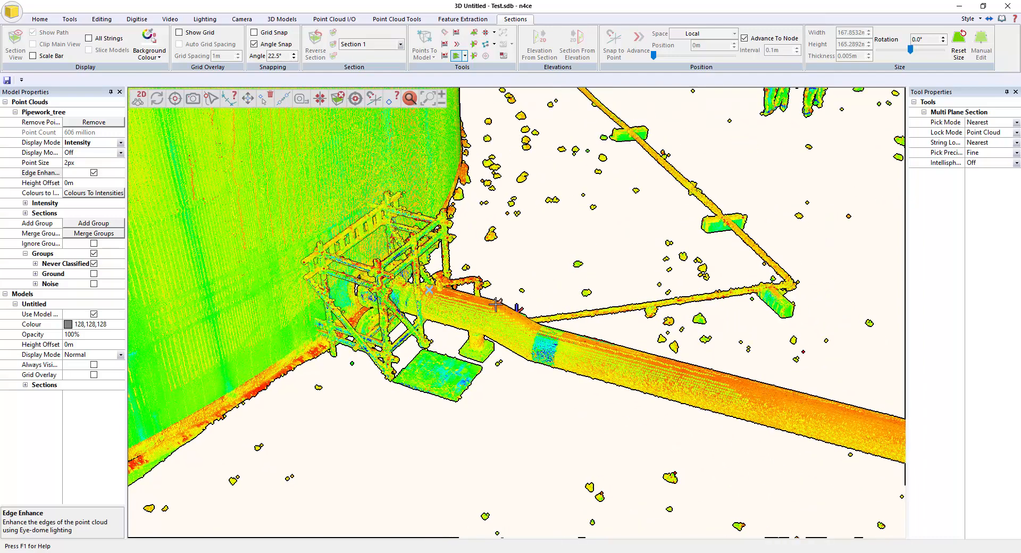
left_click(530, 326)
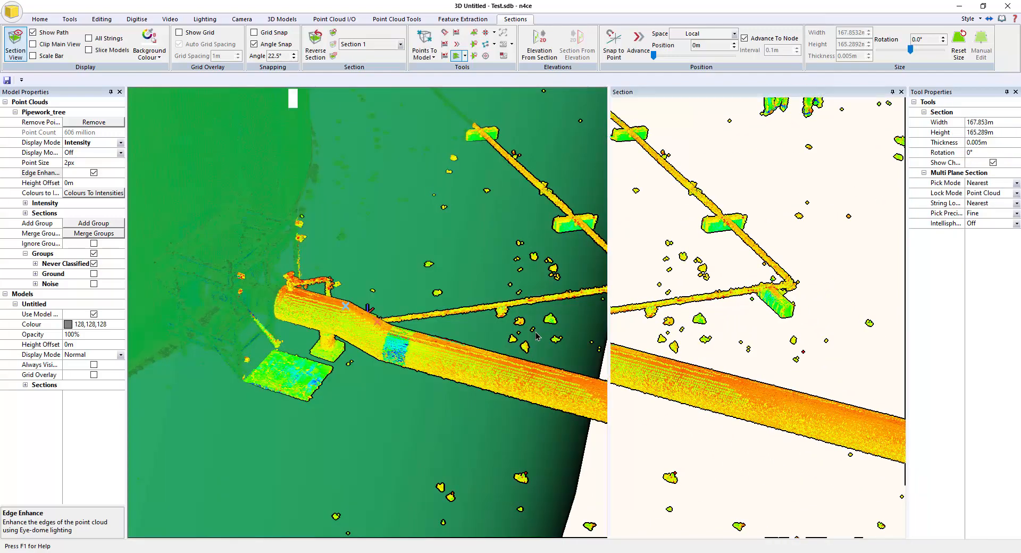
Step: Set the section's width to 1 m, height to 1 m and thickness to 0.01 m
left_click(989, 123)
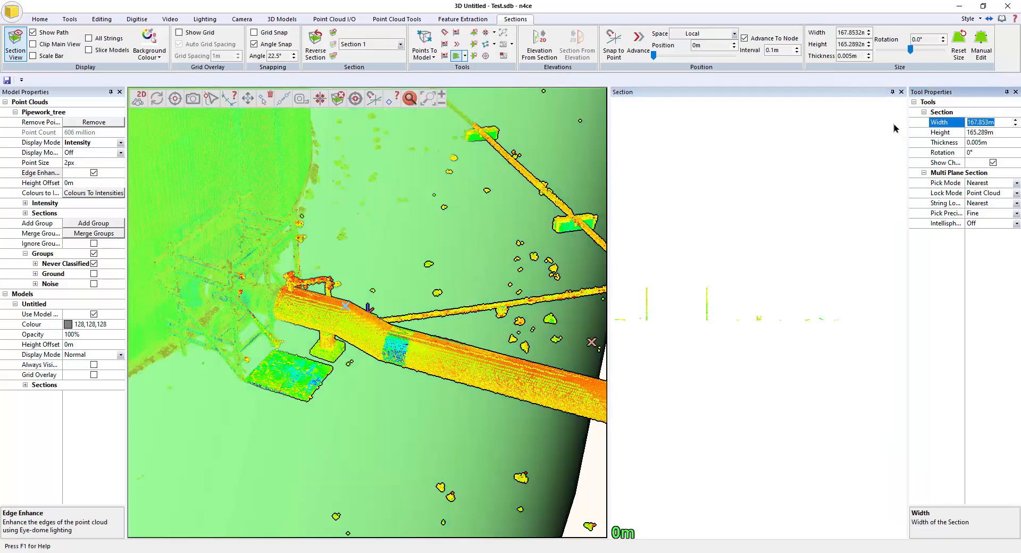
type("1m")
left_click(967, 134)
type("1")
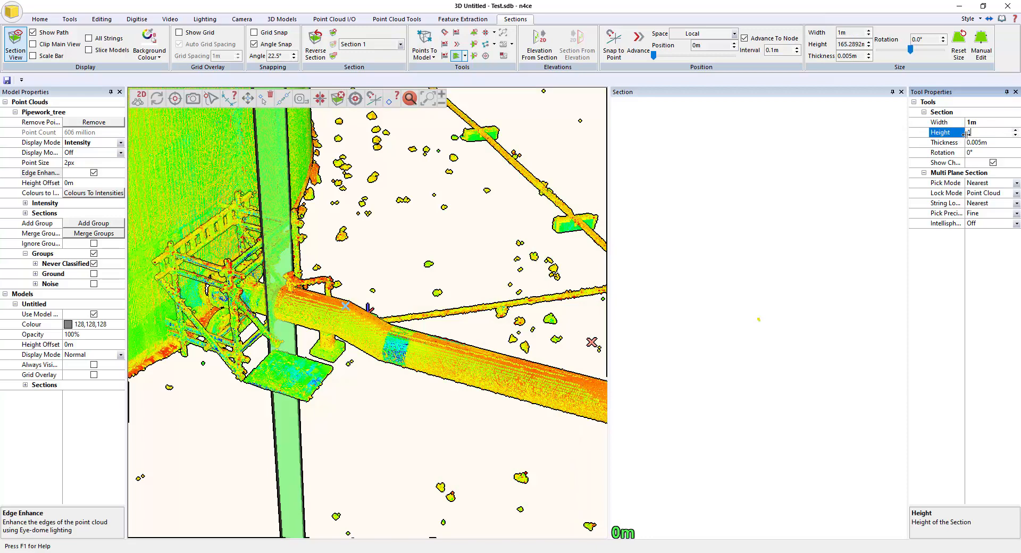
key("Return")
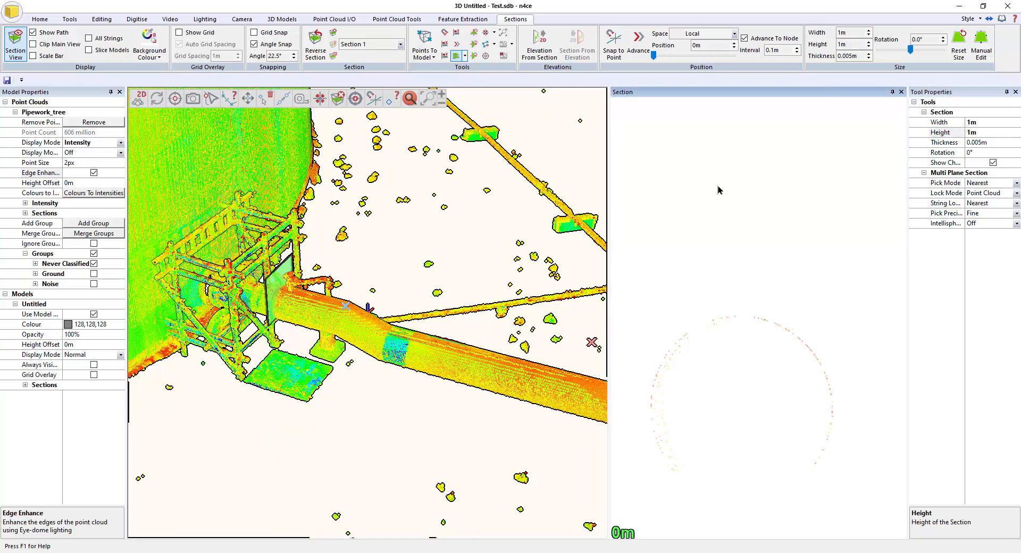
left_click(941, 145)
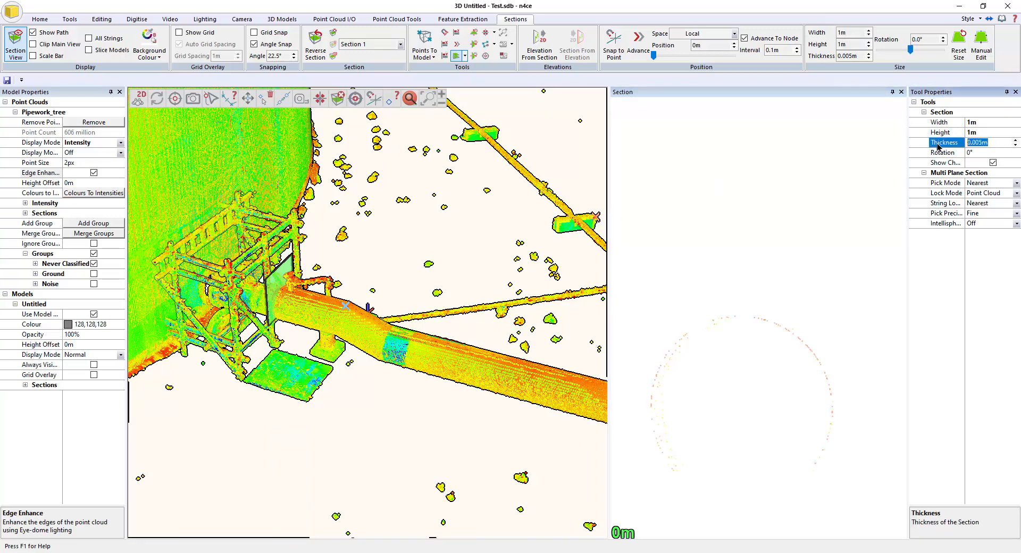
type("0.0")
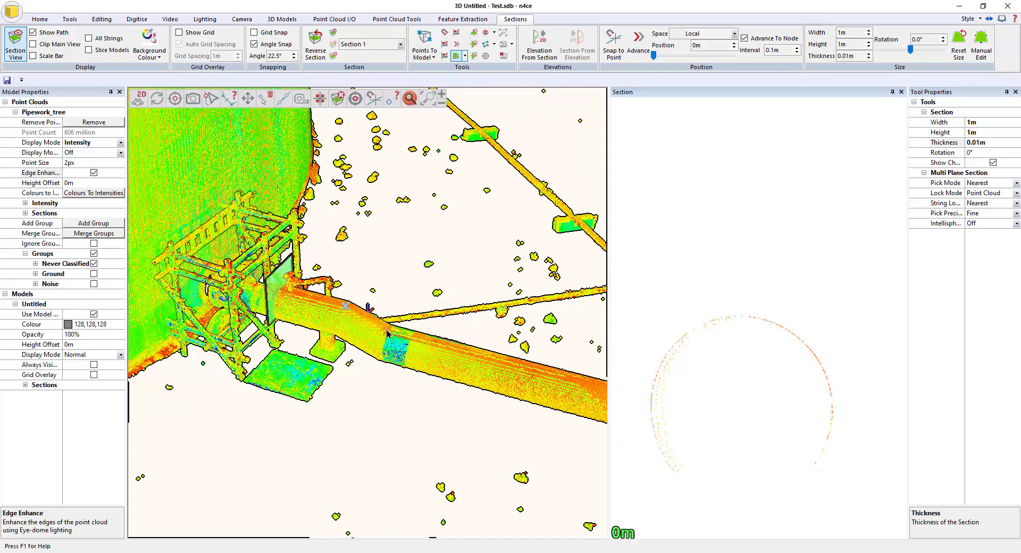
Step: Extend the multi plane section along the large pipe, picking two cloud points around its next bend
scroll(412, 322, "down", 4)
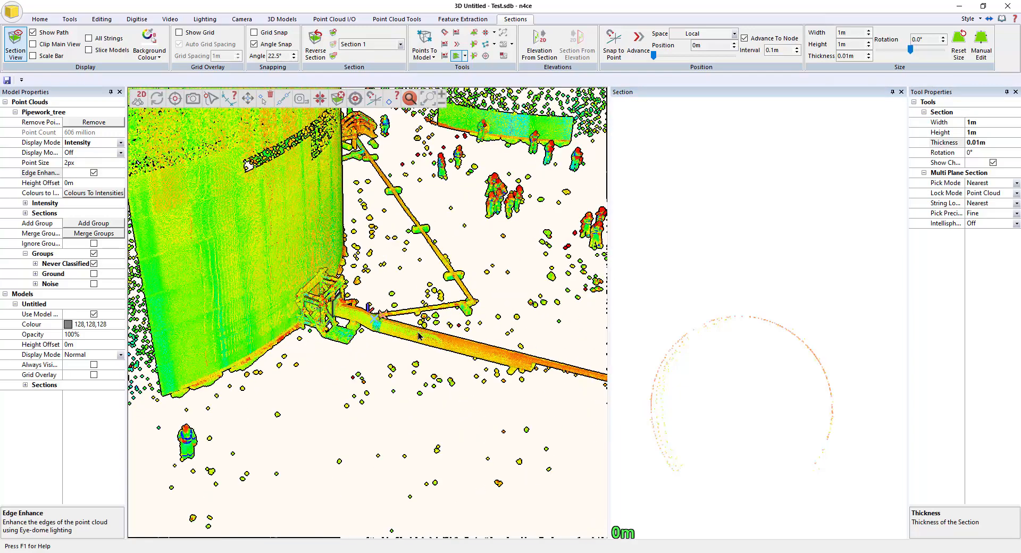
middle_click_drag(564, 362, 402, 317)
scroll(387, 322, "down", 1)
middle_click_drag(492, 347, 272, 292)
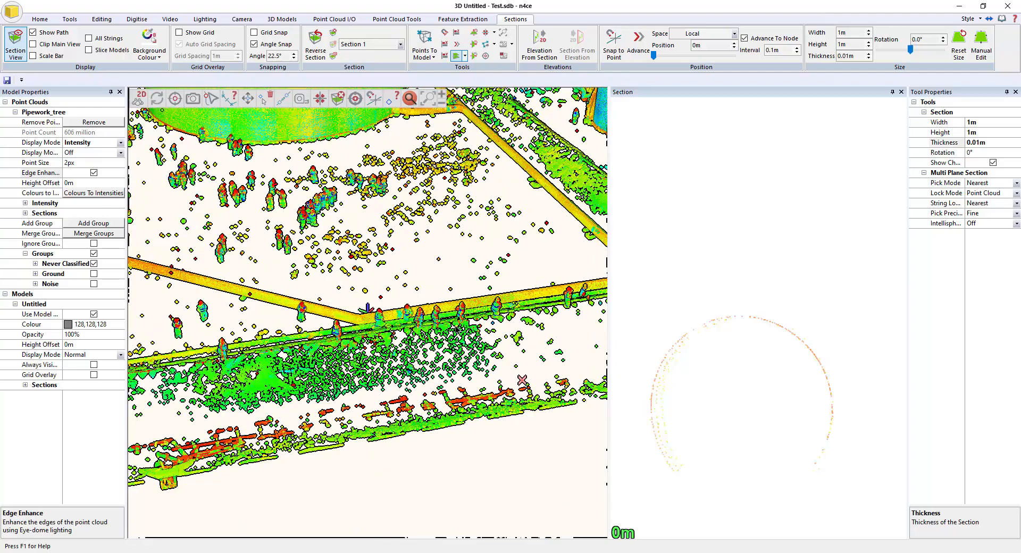
scroll(360, 317, "up", 5)
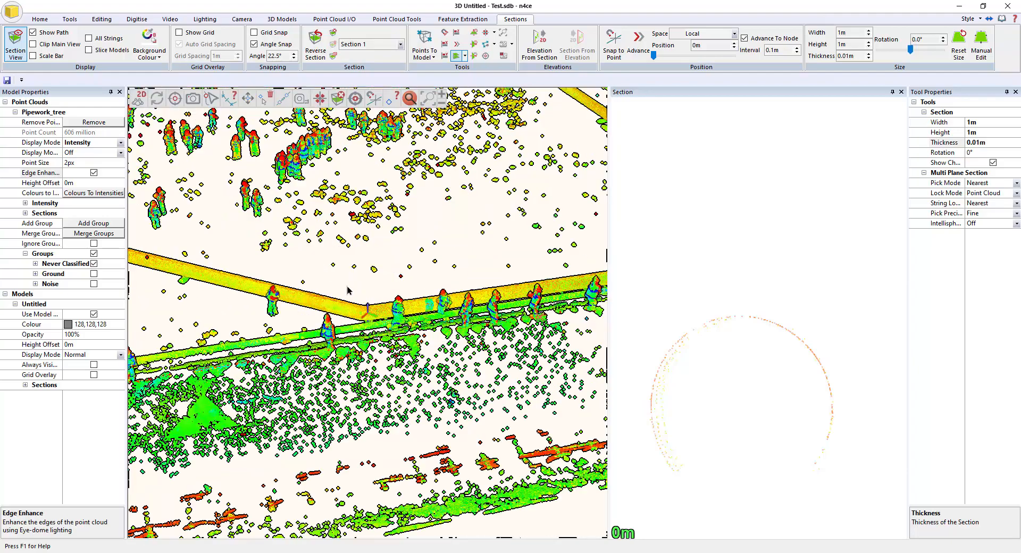
left_click_drag(361, 351, 377, 387)
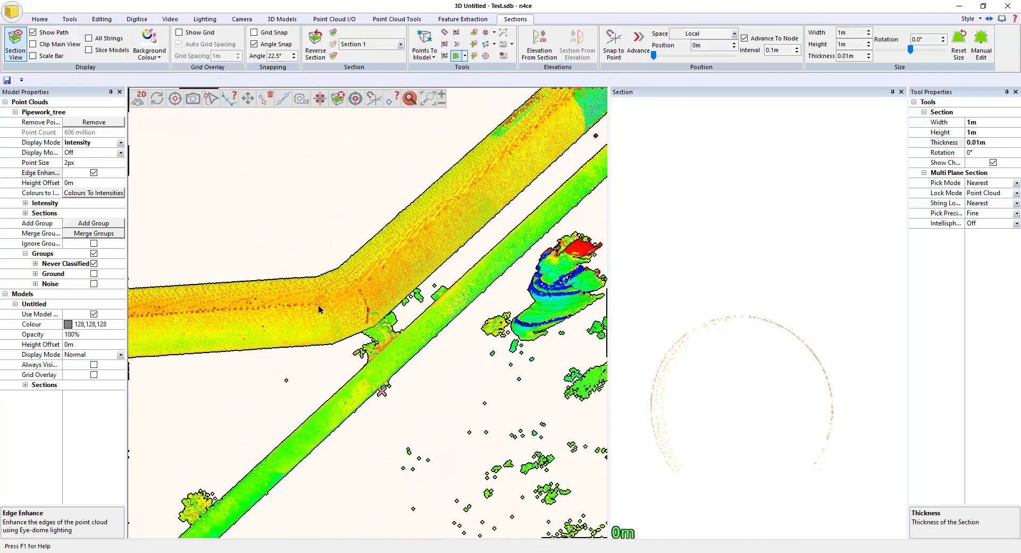
left_click(326, 307)
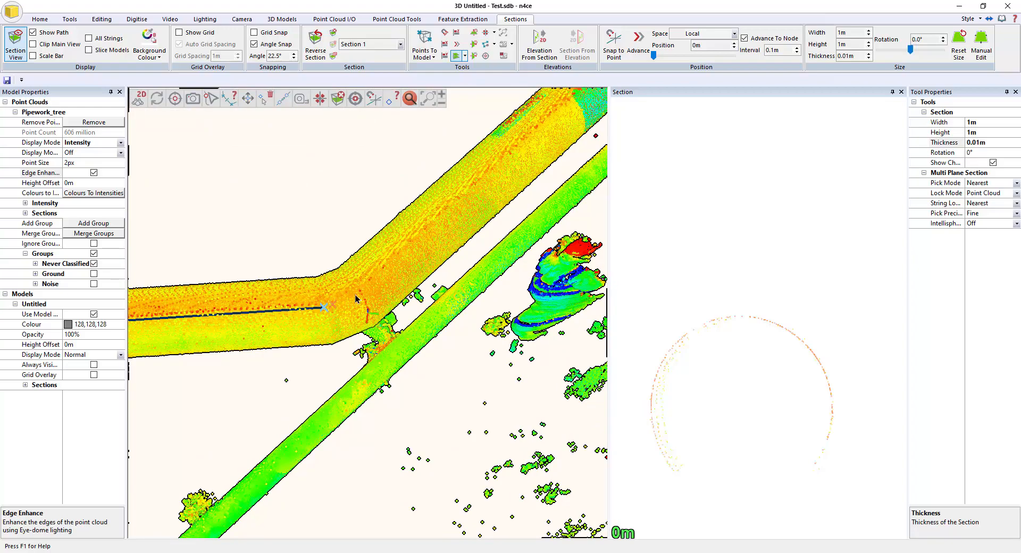
left_click(356, 293)
Step: Continue the section path along the large pipe by picking cloud points around its sharp mitred corner
scroll(383, 302, "down", 5)
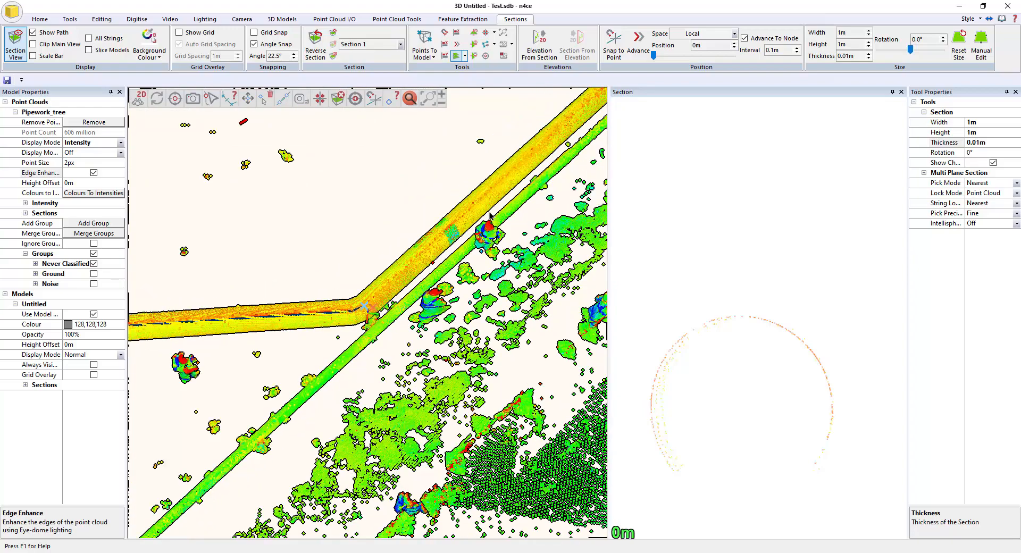
scroll(489, 212, "up", 3)
scroll(539, 198, "up", 3)
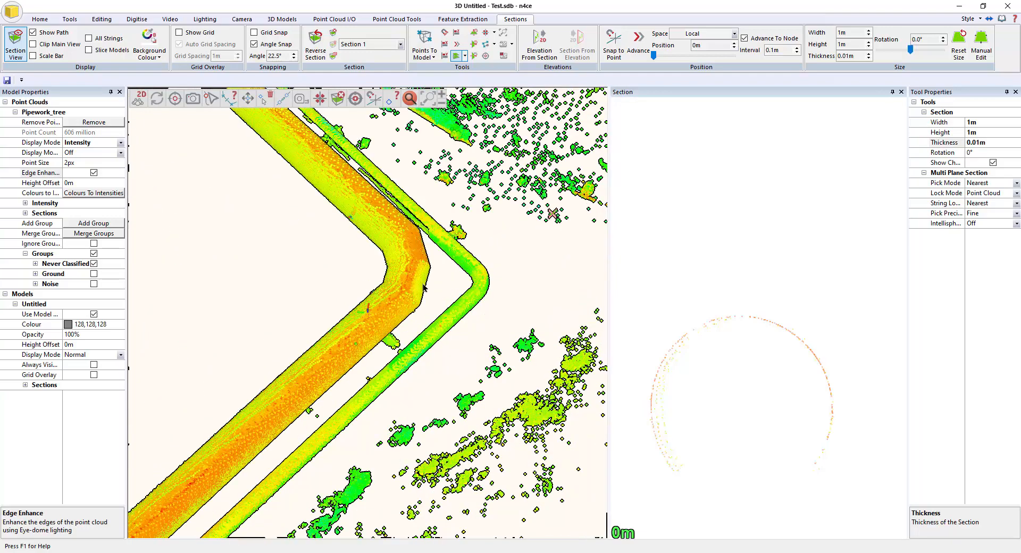
scroll(441, 287, "up", 4)
left_click(438, 312)
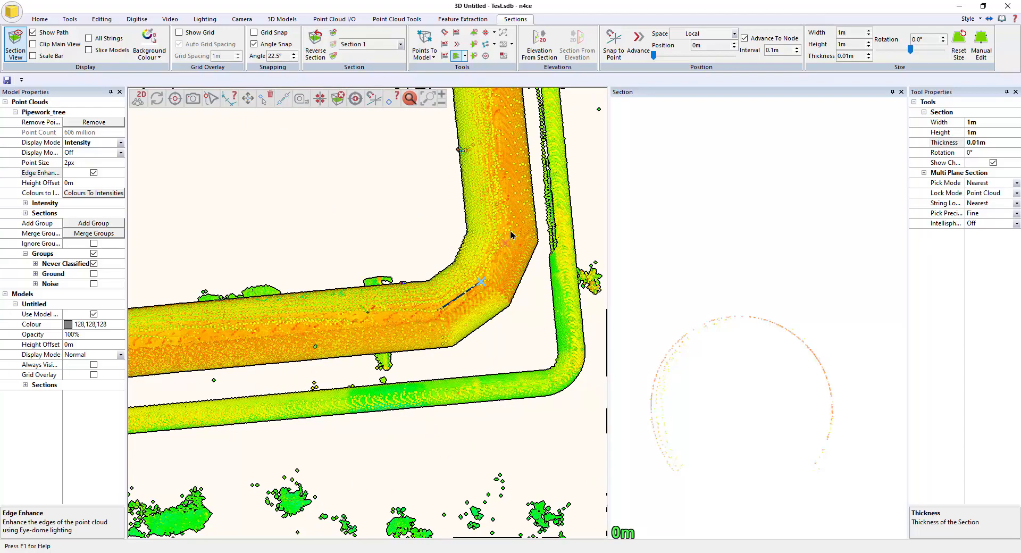
Step: Follow the pipe to its segmented elbow near the flange, pick the last path points there and finish the multi plane section
scroll(432, 295, "down", 2)
mouse_move(432, 296)
middle_mouse_down()
mouse_move(528, 233)
mouse_move(421, 280)
middle_mouse_up()
scroll(421, 280, "down", 4)
middle_click_drag(548, 197, 165, 415)
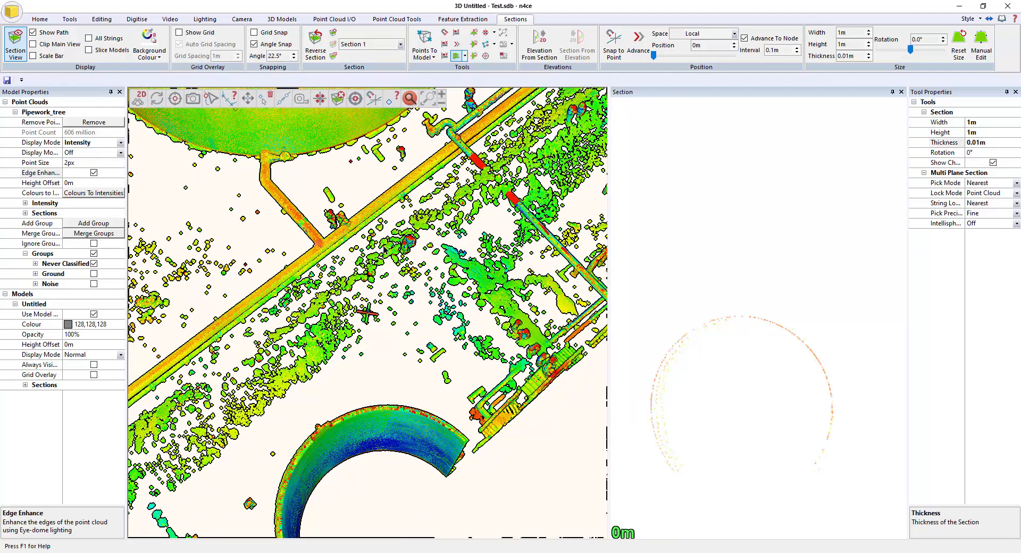
middle_click_drag(332, 238, 211, 411)
scroll(501, 184, "up", 6)
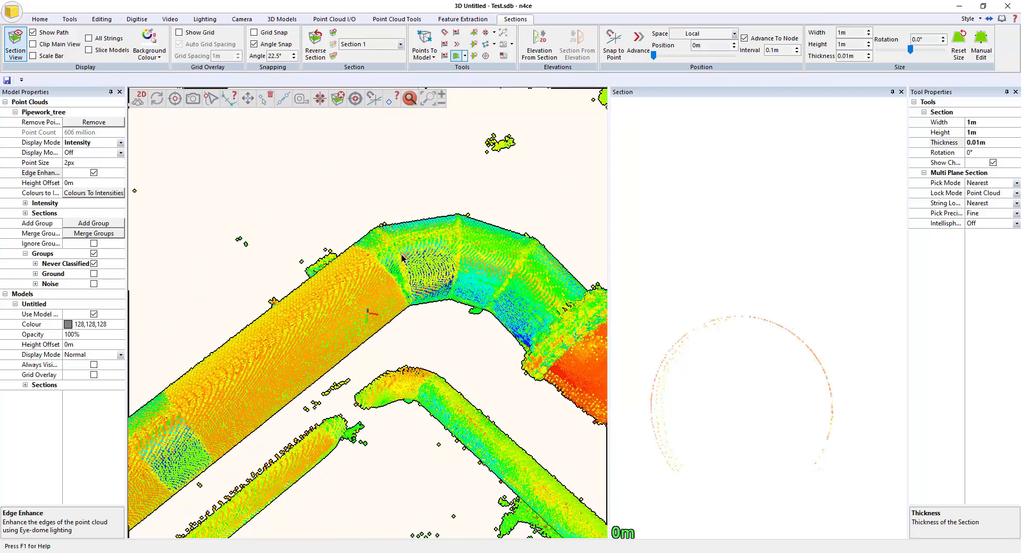
left_click(394, 252)
left_click(515, 262)
key("Escape")
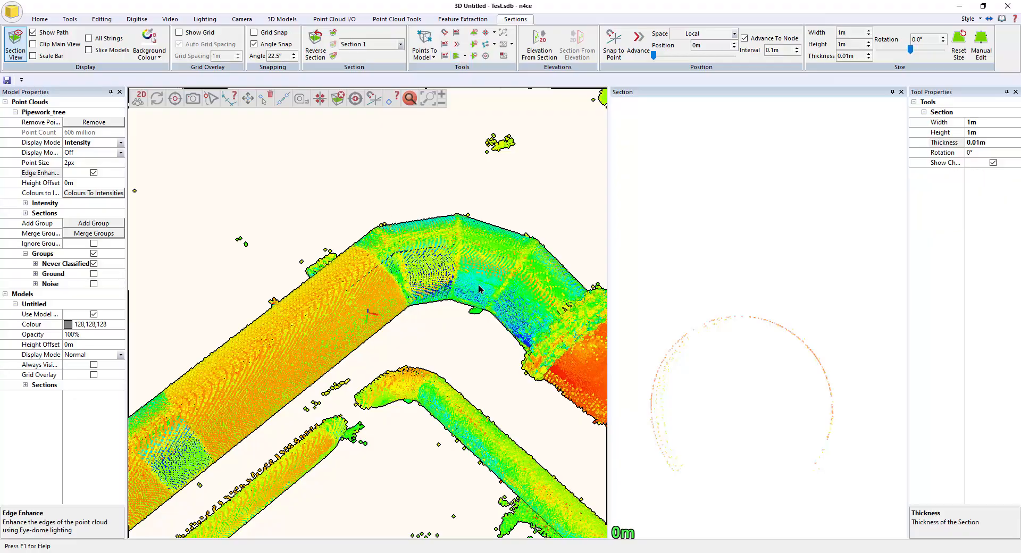
Step: Return to the section plane at the start of the path and find circles in the pipe's profile with code GAS
scroll(458, 268, "down", 3)
left_click(503, 32)
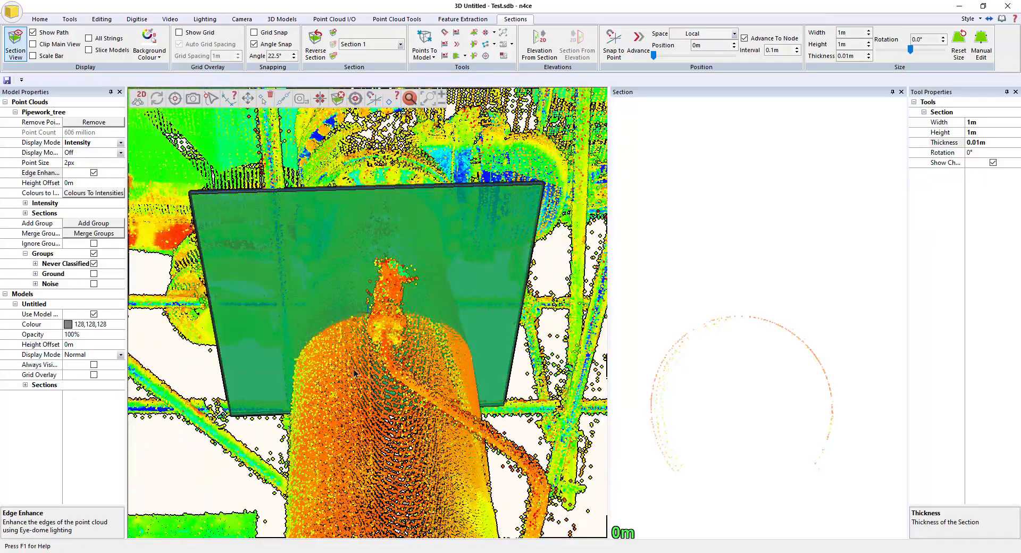
scroll(271, 428, "down", 3)
left_click_drag(471, 430, 752, 461)
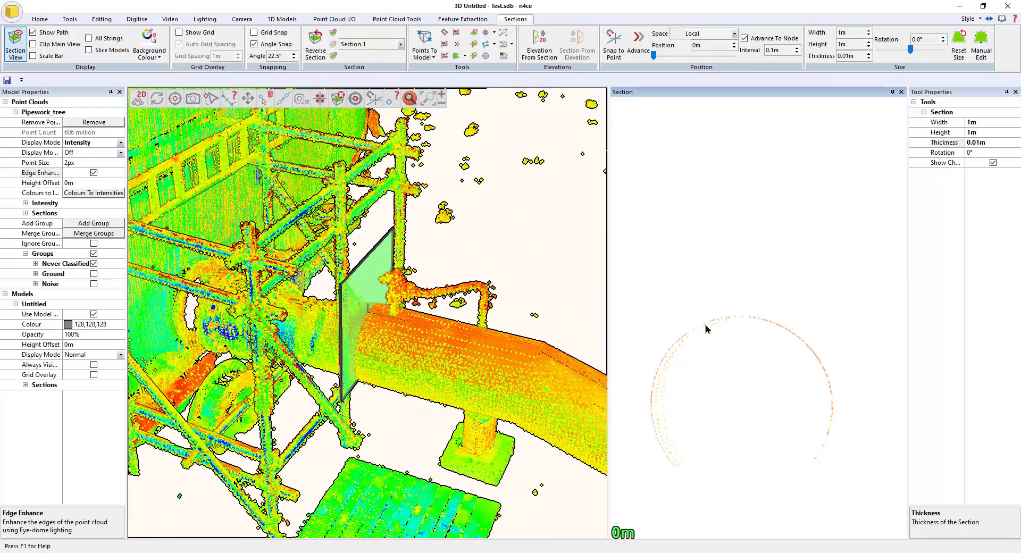
middle_click_drag(755, 393, 752, 311)
scroll(750, 314, "up", 2)
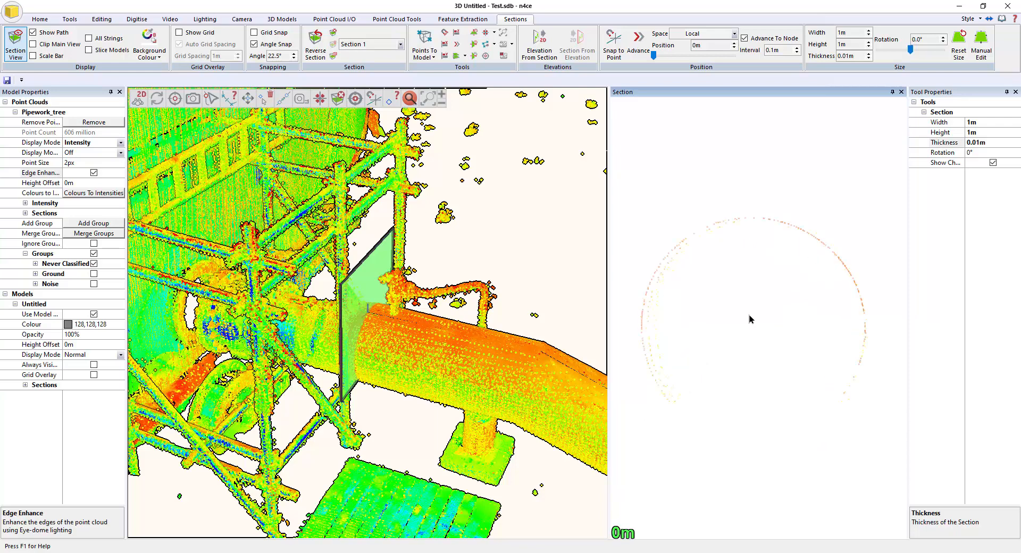
left_click(136, 20)
left_click(224, 33)
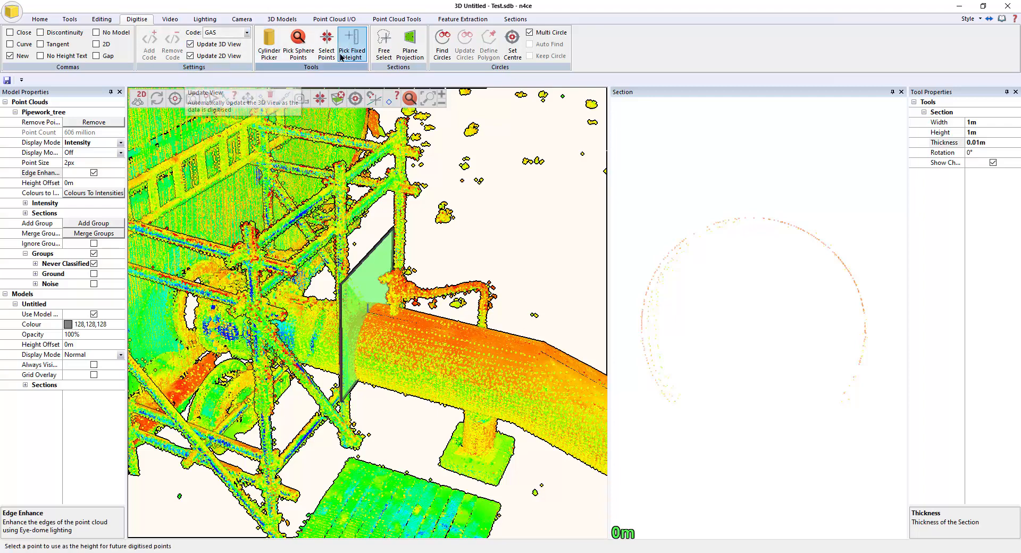
left_click(445, 51)
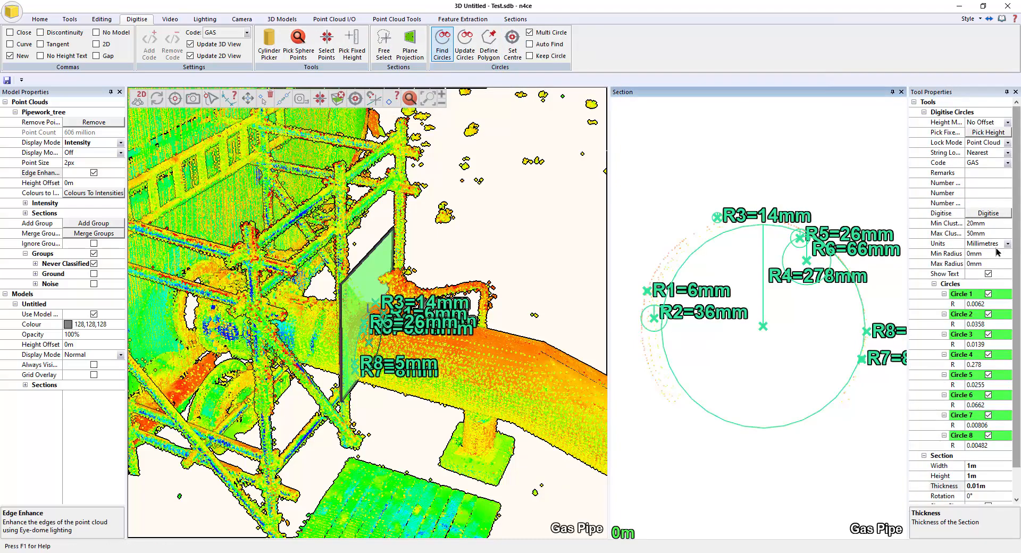
Step: Turn off Multi Circle and update the search to fit a single circle to the pipe's profile
left_click(529, 33)
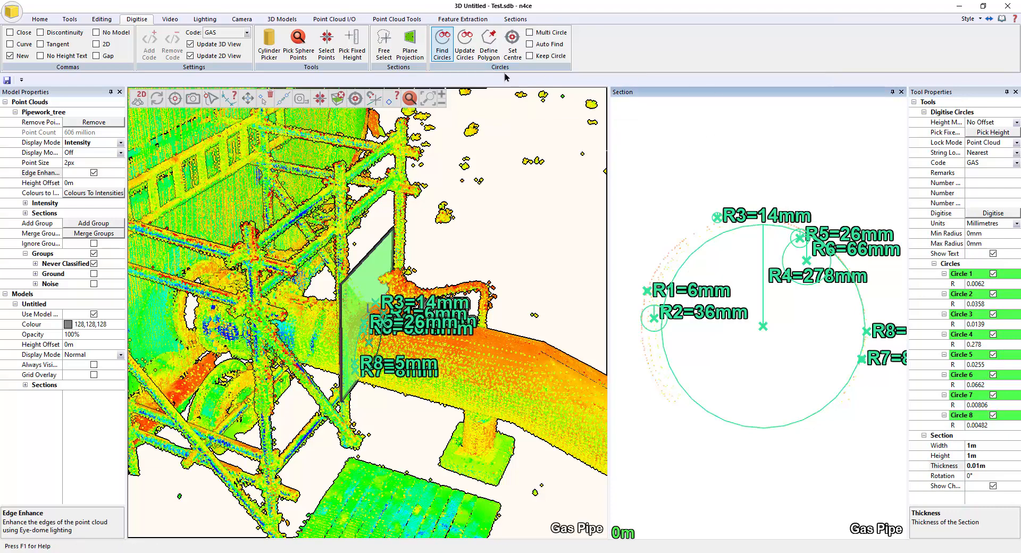
left_click(470, 58)
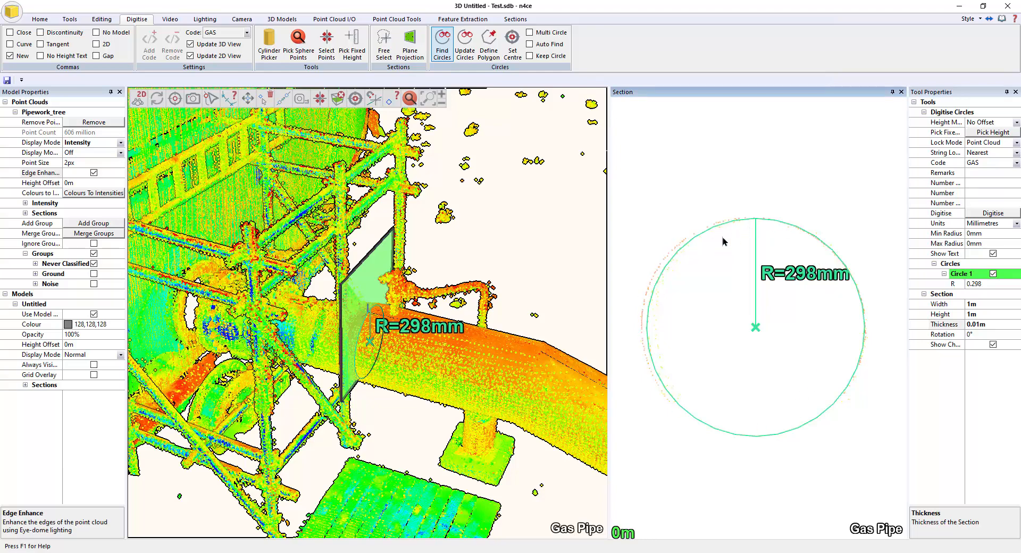
left_click(948, 233)
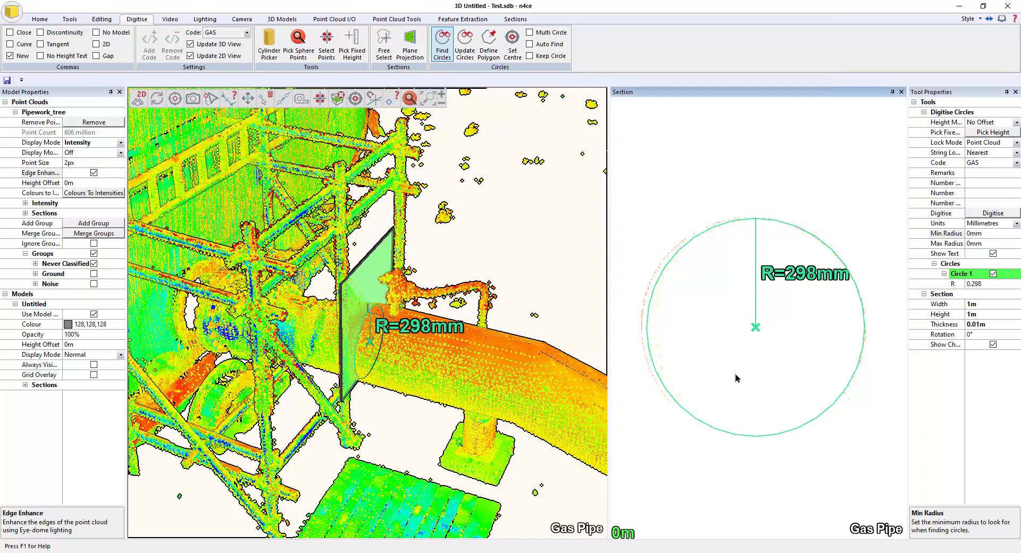
Step: Move the section plane along the pipe to about 0.05 m from the start of the path
scroll(736, 375, "up", 9)
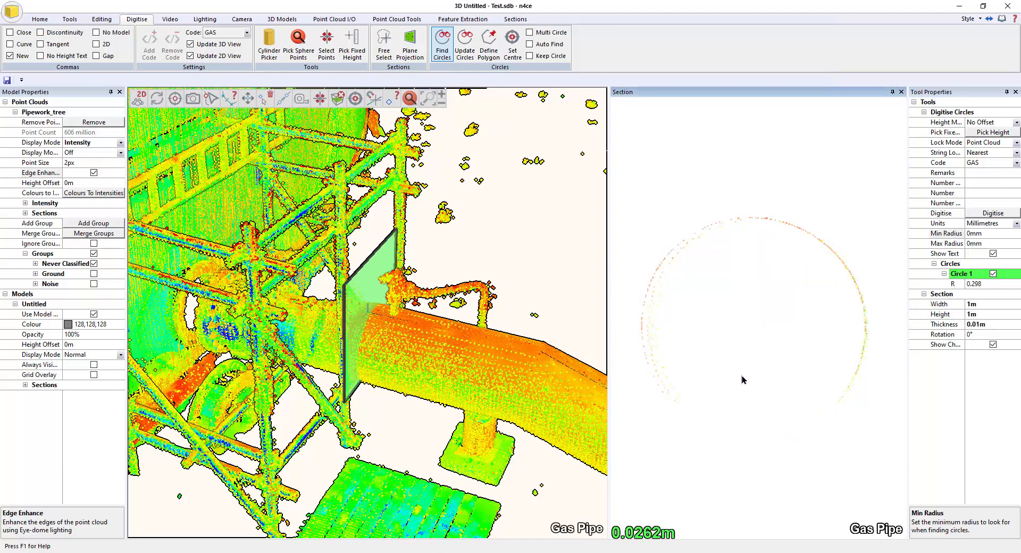
scroll(742, 376, "up", 10)
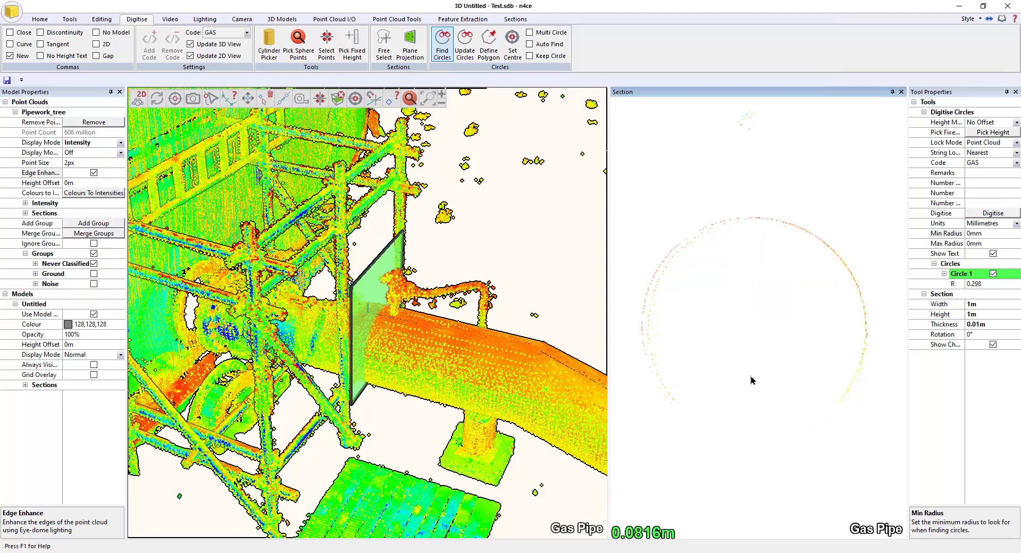
scroll(751, 380, "up", 11)
scroll(764, 375, "down", 6)
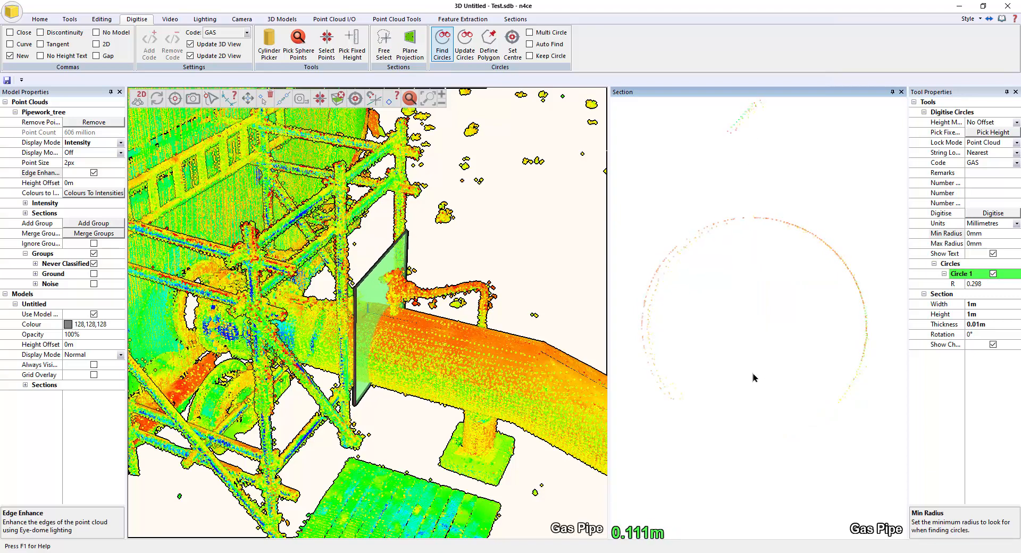
scroll(750, 378, "down", 10)
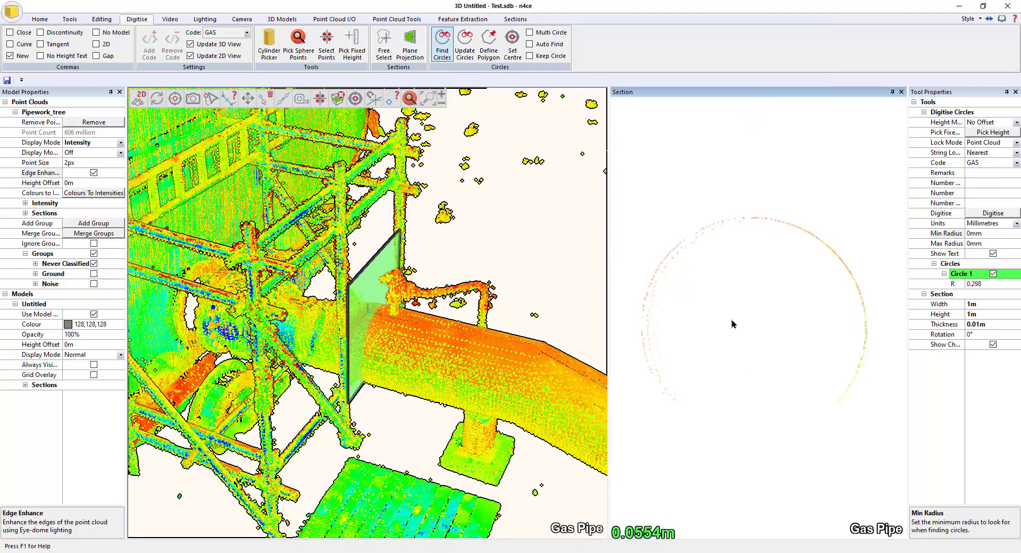
scroll(733, 323, "down", 1)
Step: Enable Multi Circle and find circles again with a minimum cluster radius of 100 mm
left_click(549, 34)
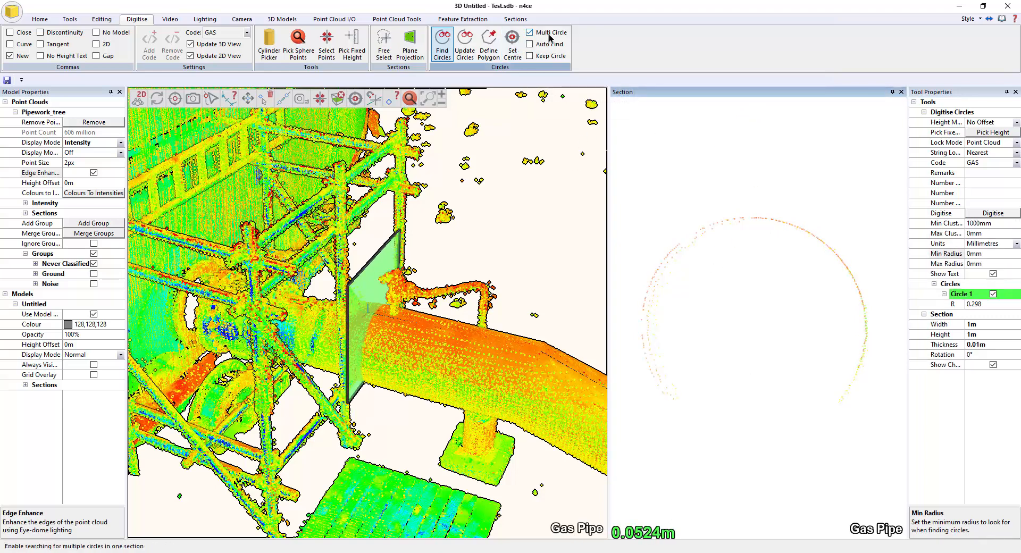
left_click(988, 224)
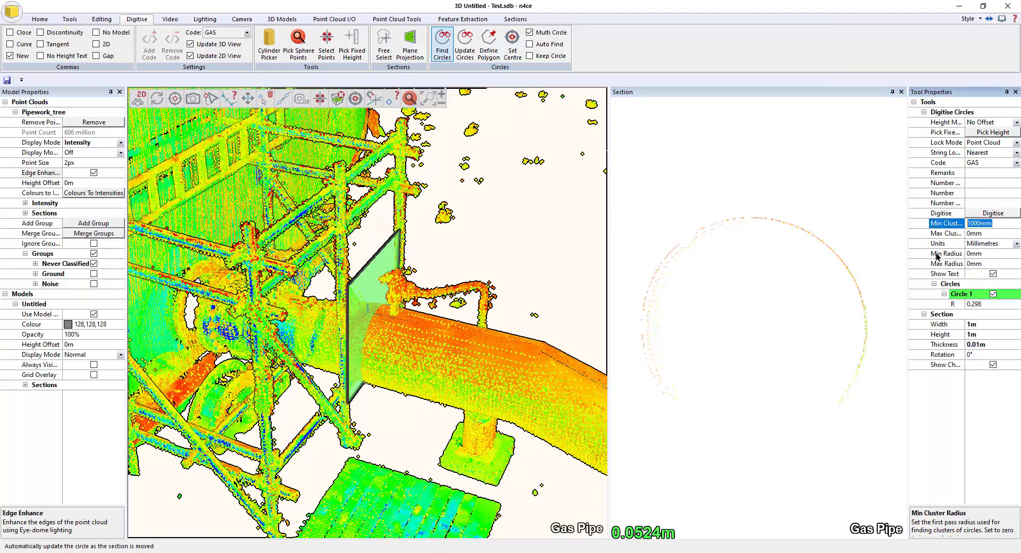
type("100")
key("Return")
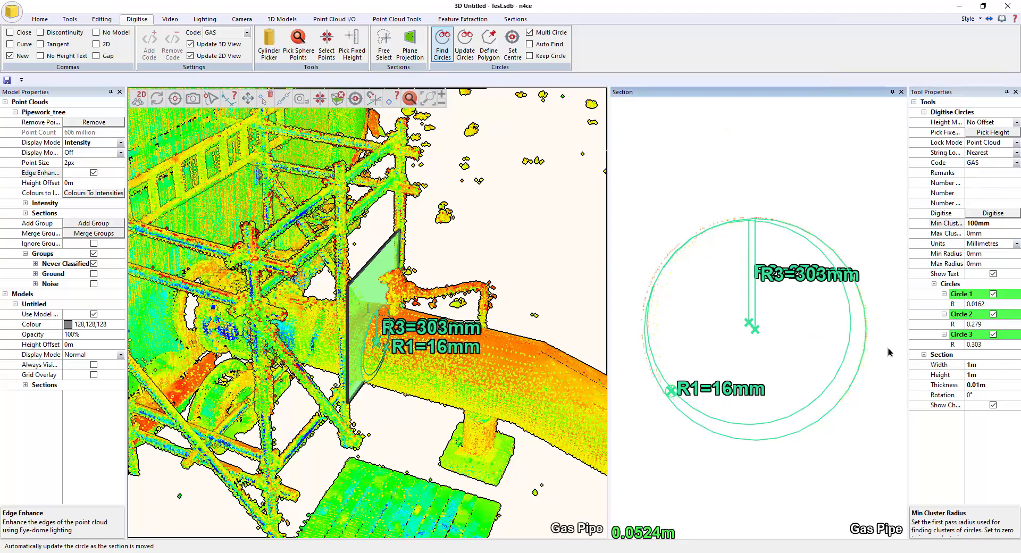
Step: Exclude Circle 1 and Circle 2 from digitising and set the circle dimension units to Metres
left_click(993, 294)
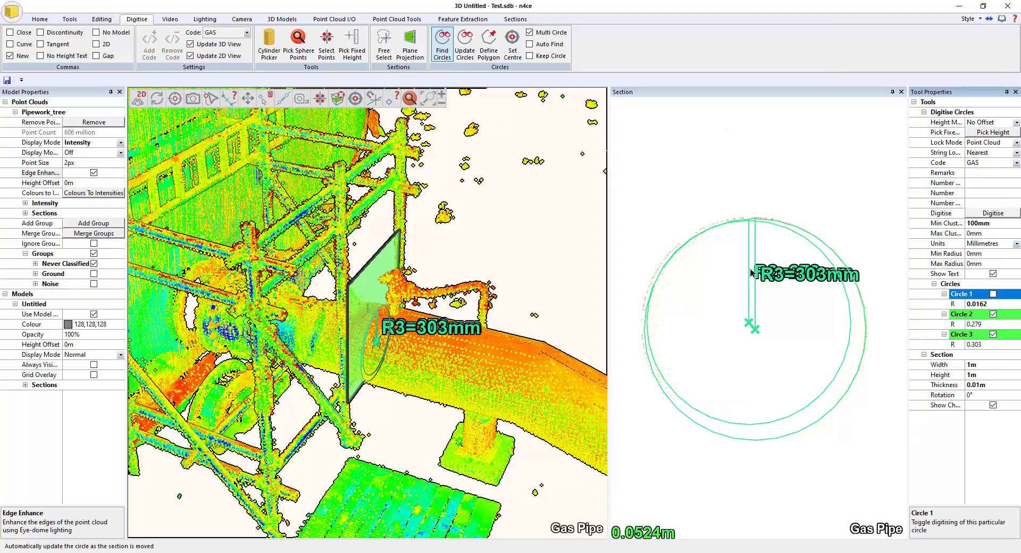
left_click(993, 314)
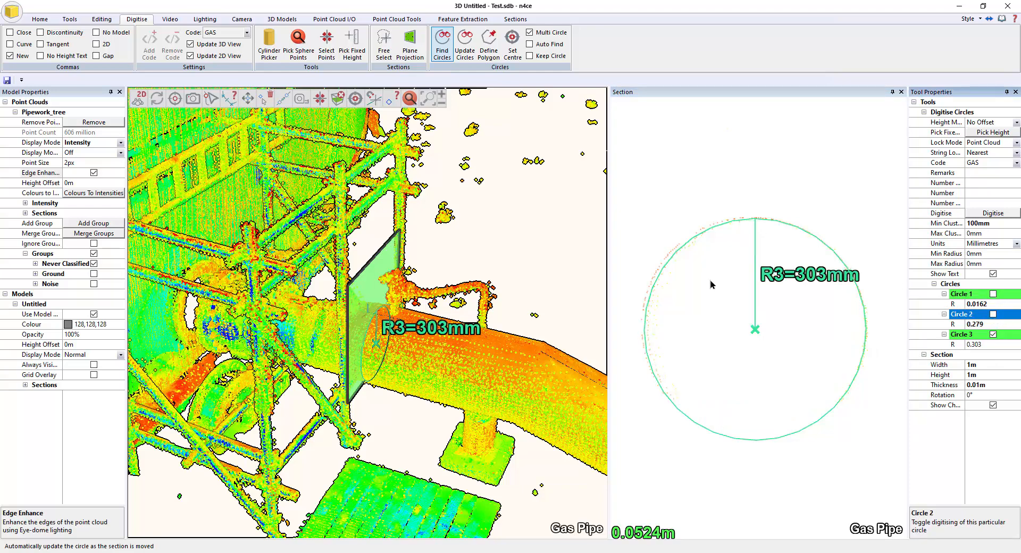
left_click(1013, 243)
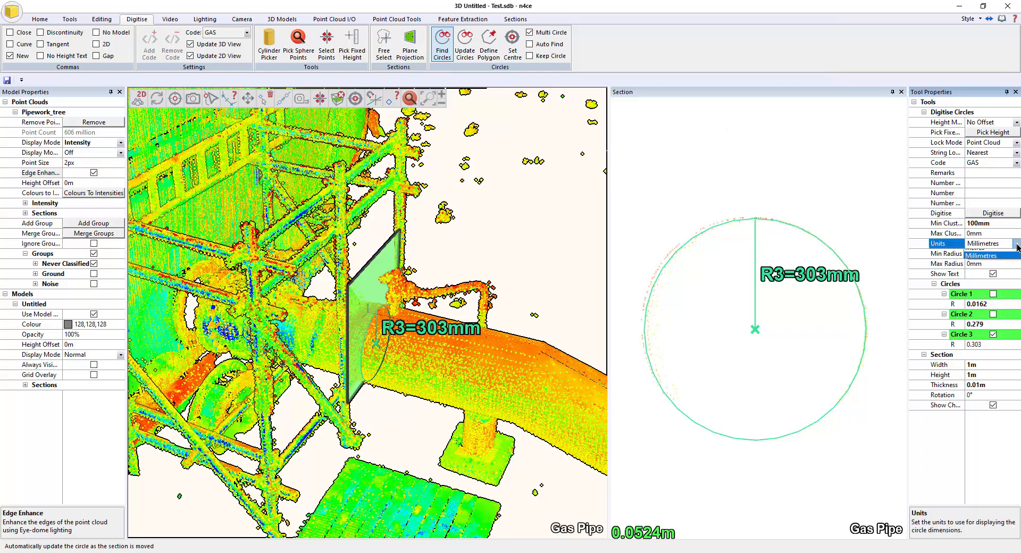
left_click(991, 257)
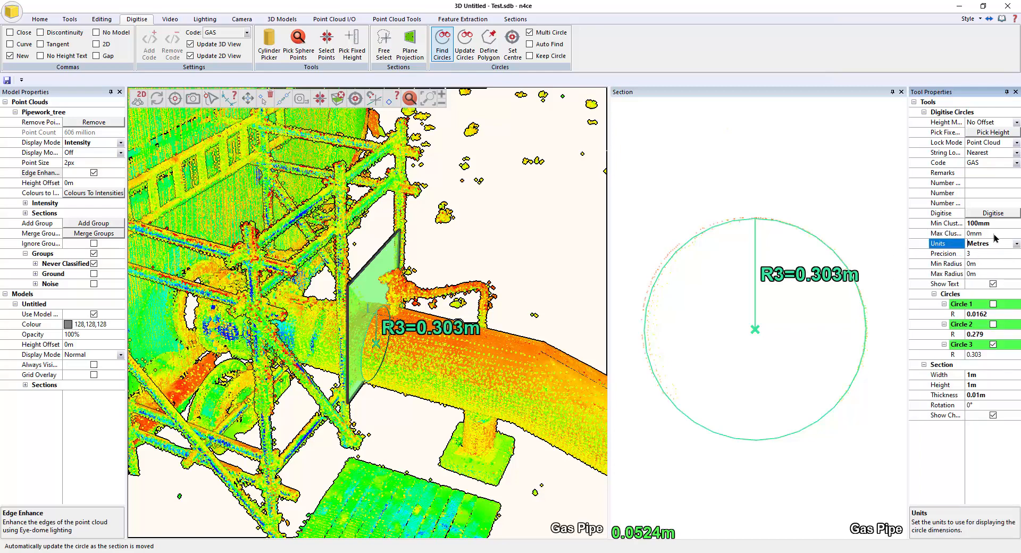
Step: Set the circle dimension precision to 1 and digitise Circle 3 as the start of the GAS string
key("Down")
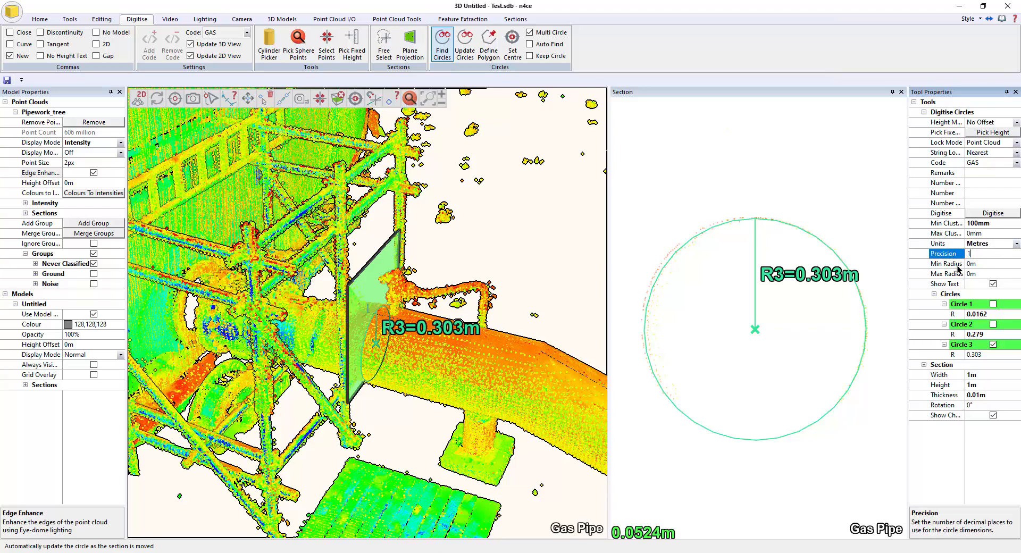
key("Return")
left_click(857, 278)
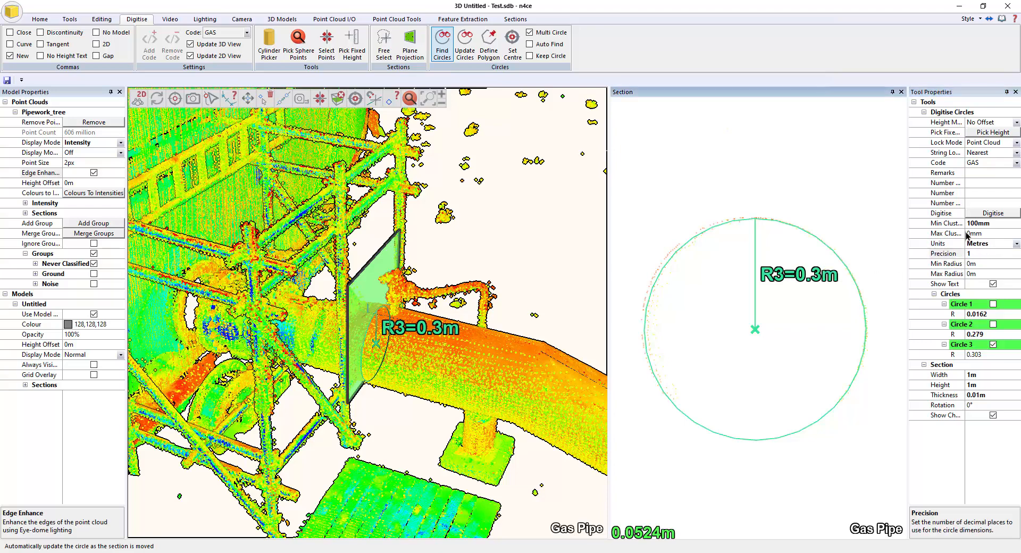
left_click(990, 215)
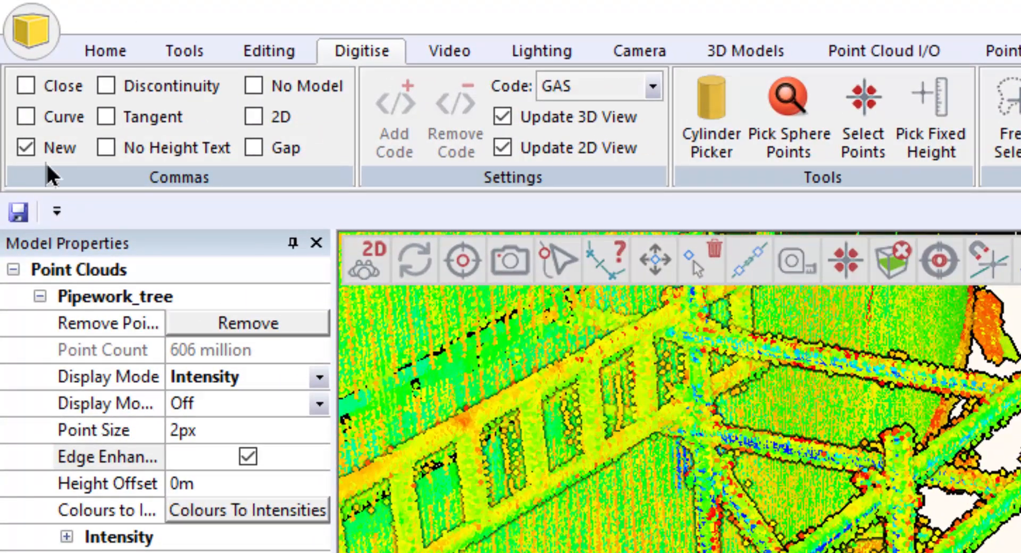
left_click(41, 144)
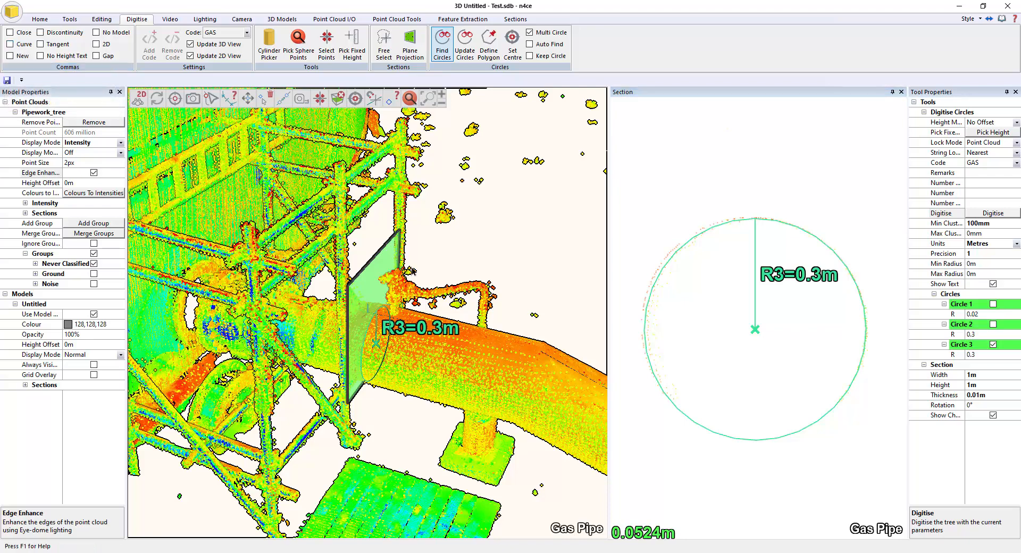
Step: With Multi Circle off, fit a single circle to the pipe at about 1.26 m along the path and digitise it
left_click(543, 33)
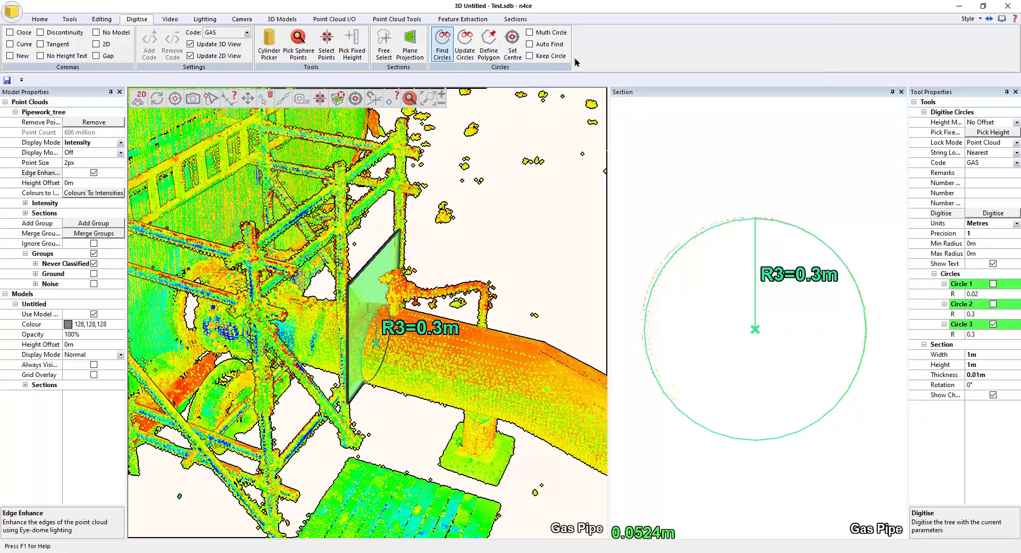
left_click_drag(359, 340, 512, 420)
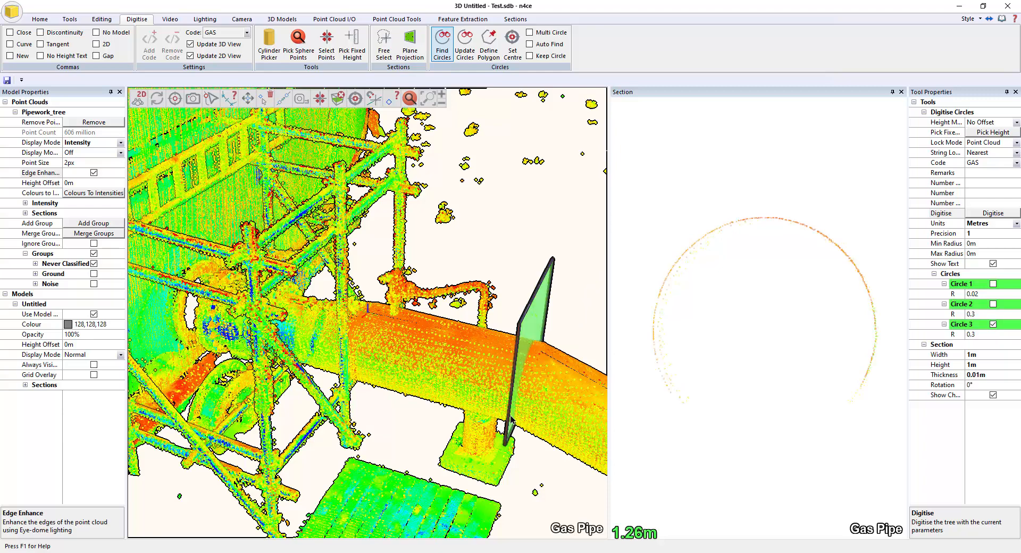
left_click(475, 54)
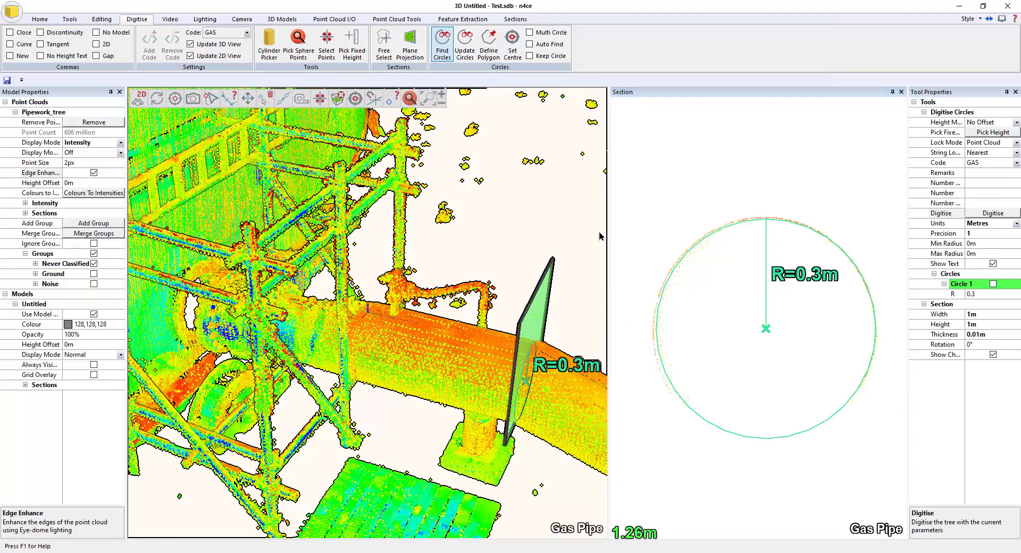
left_click(981, 213)
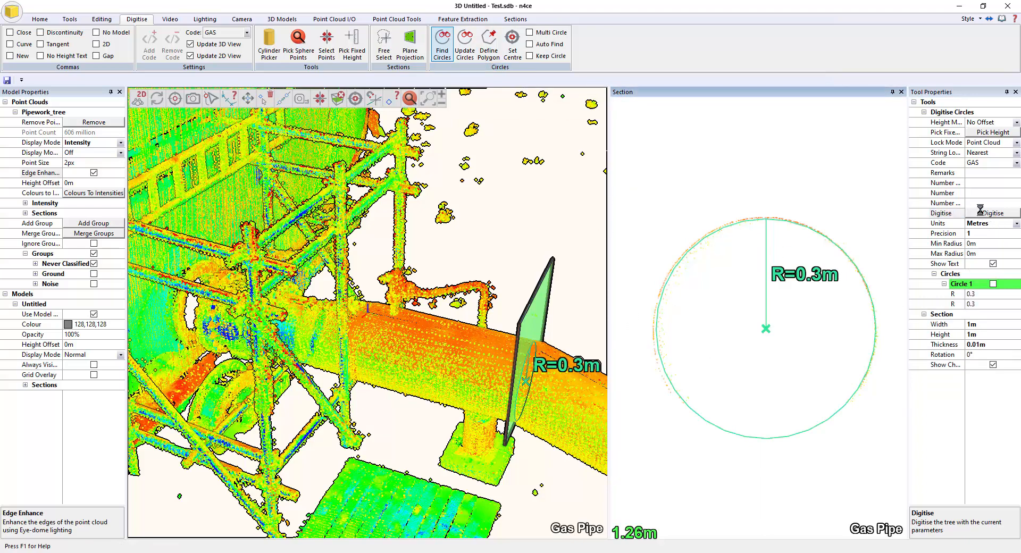
Step: Turn on the display of String Shapes and set the point cloud's display mode to Off
left_click(41, 19)
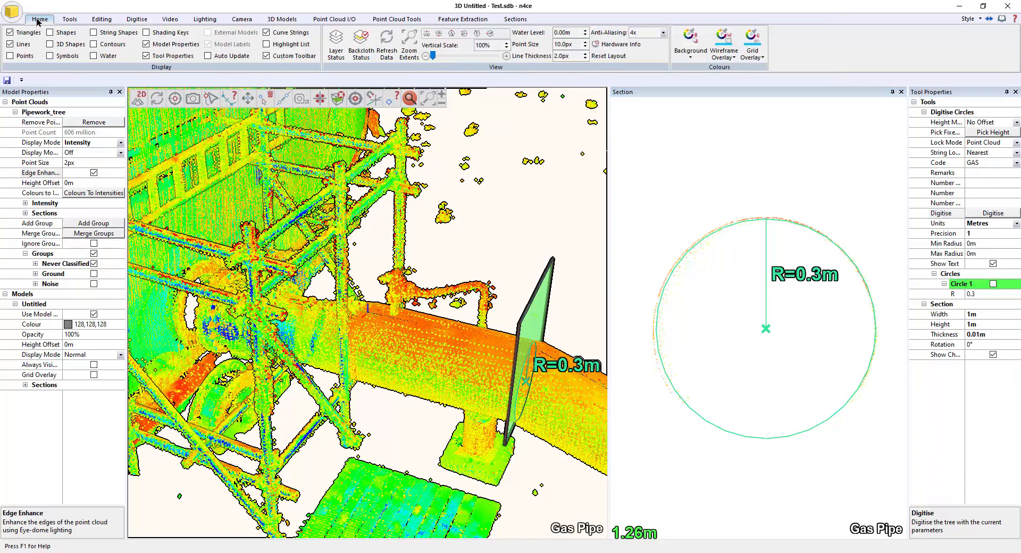
left_click(95, 33)
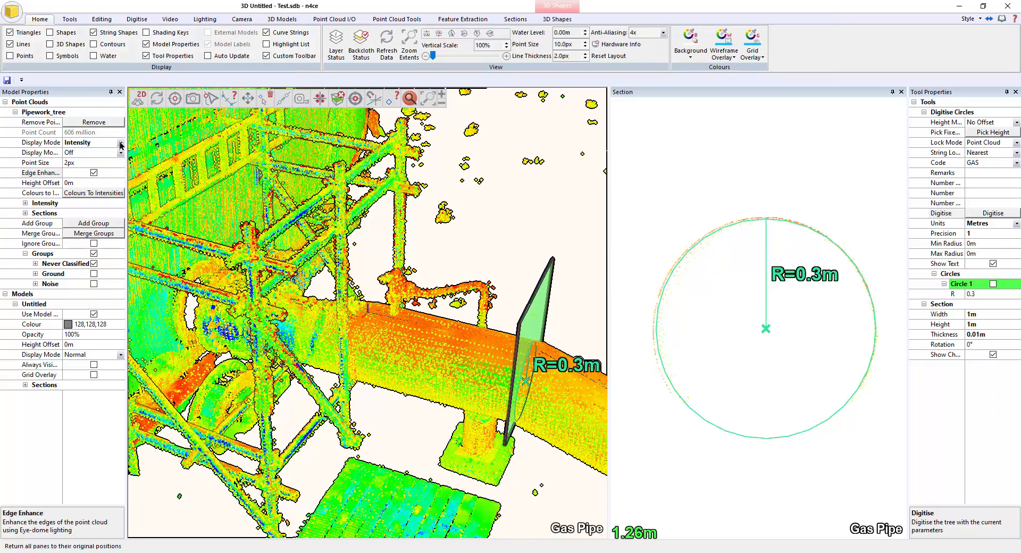
left_click(90, 143)
left_click(105, 156)
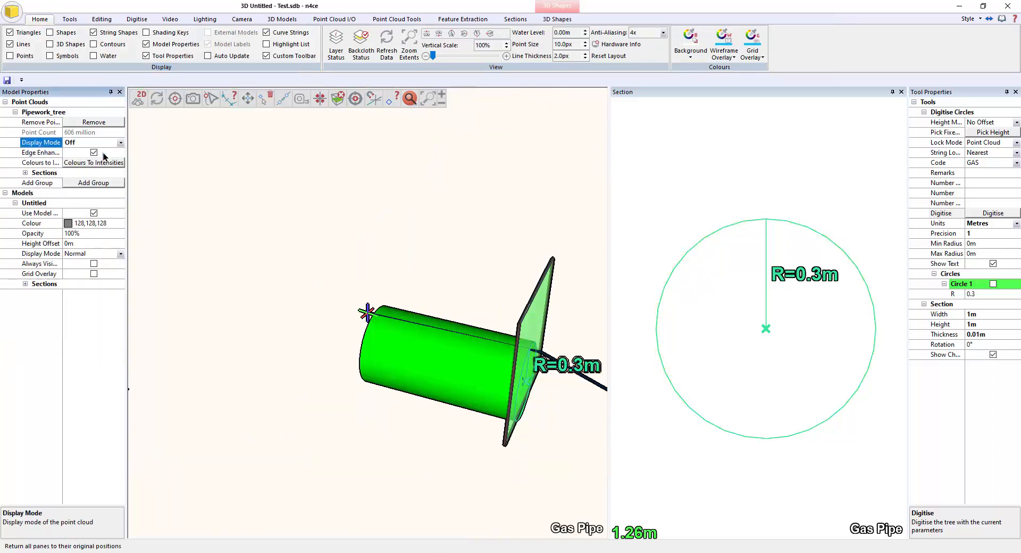
Step: Enable textures on the 3D shapes so the digitised pipe shows its GAS label
left_click(233, 159)
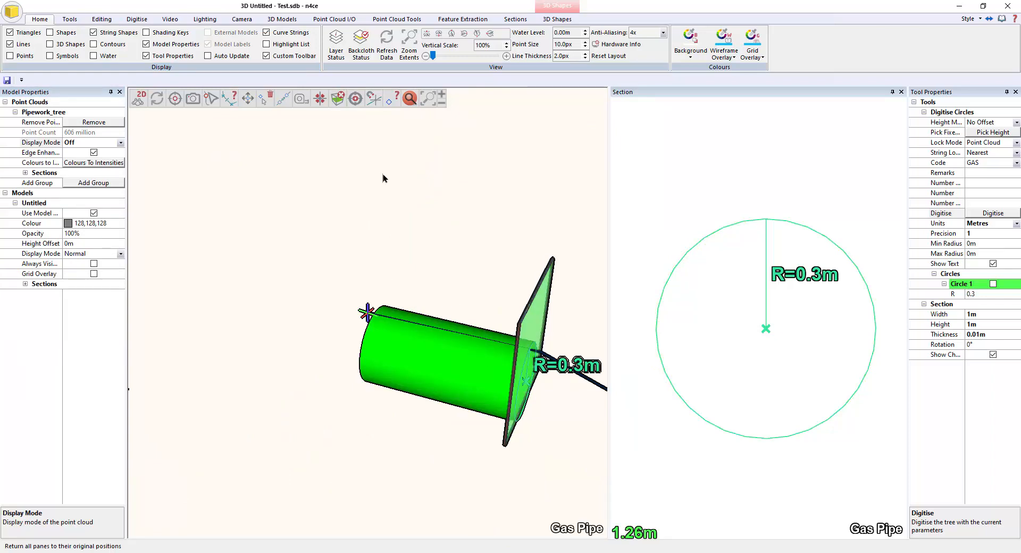
left_click(229, 99)
left_click(557, 20)
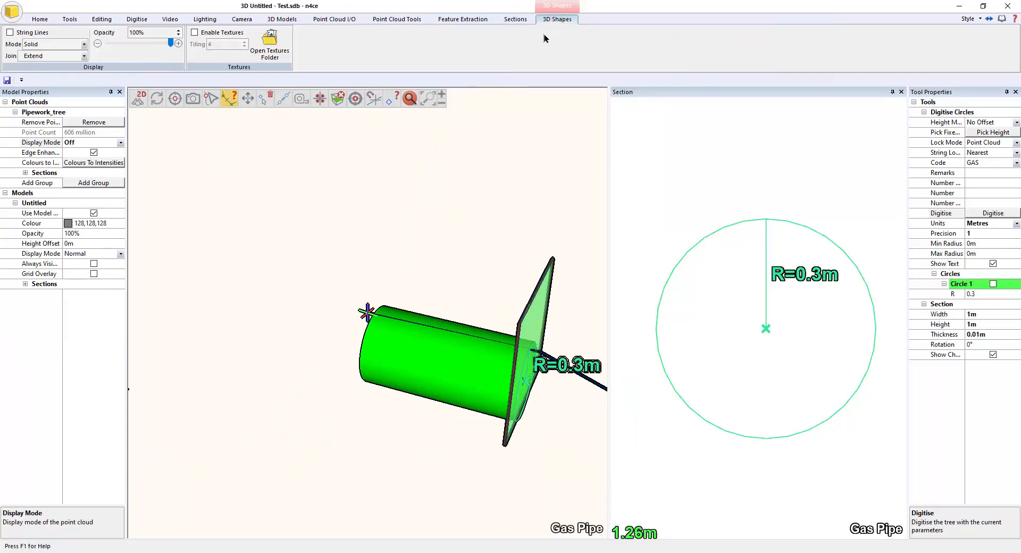
left_click(205, 34)
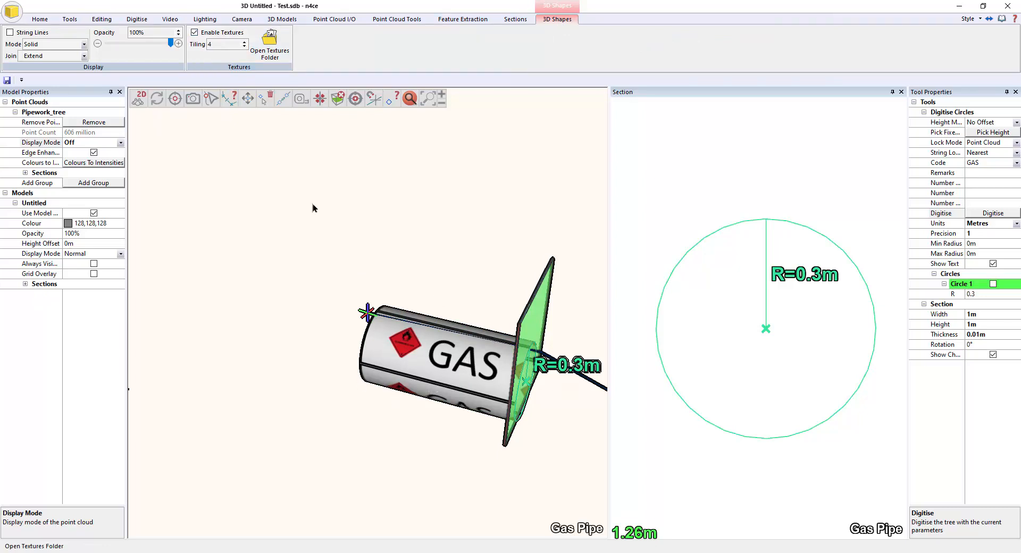
Step: Show the point cloud in Normal display mode, and set it back to Intensity
left_click(121, 143)
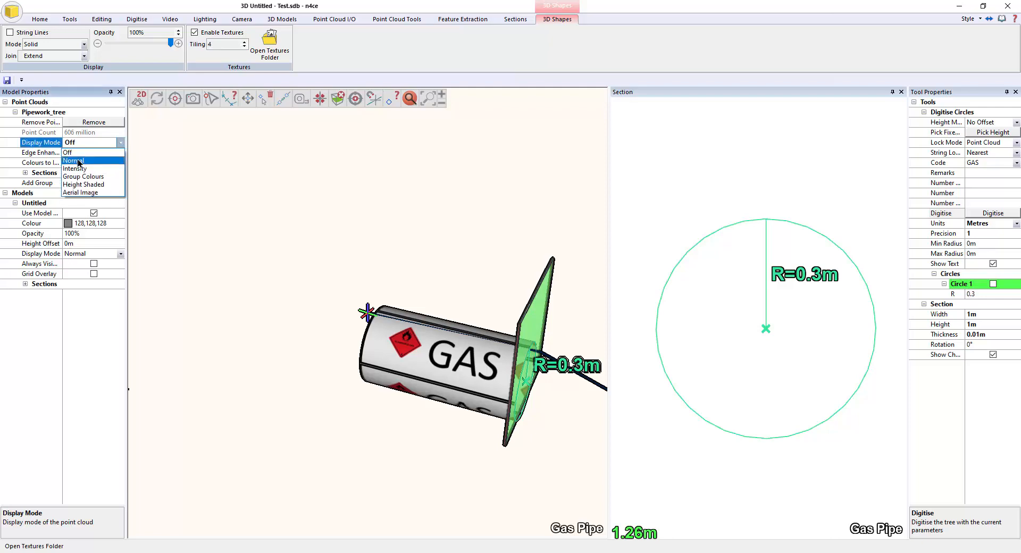
left_click(79, 162)
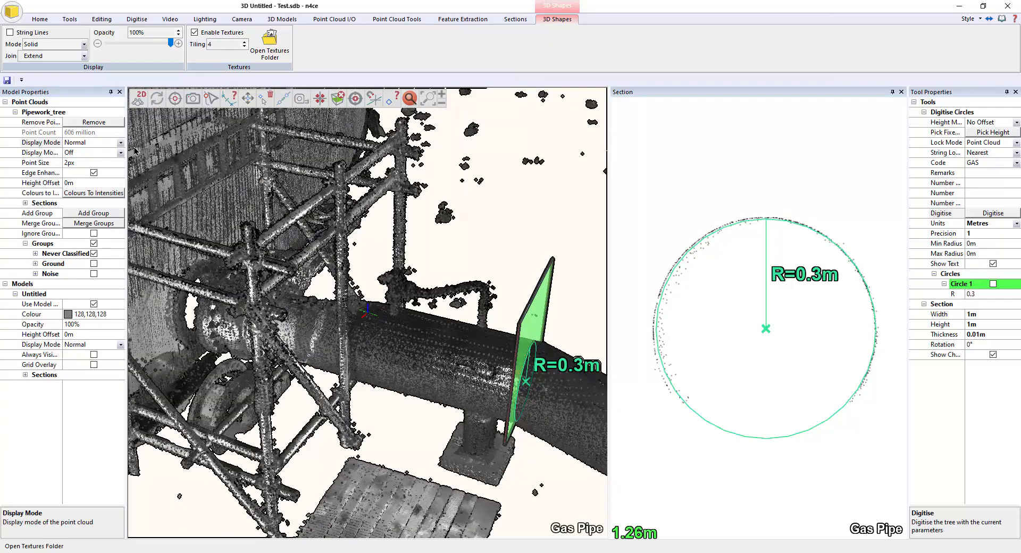
left_click(121, 143)
left_click(79, 172)
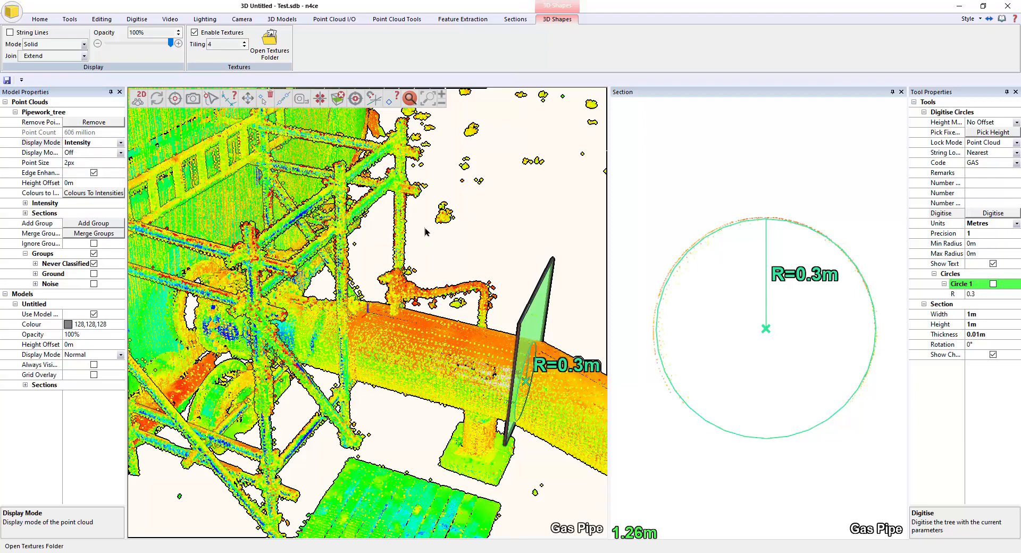
Step: Move the section plane to about 2.23 m along the pipe, just past the bend, and digitise a fitted circle there
left_click_drag(320, 203, 422, 272)
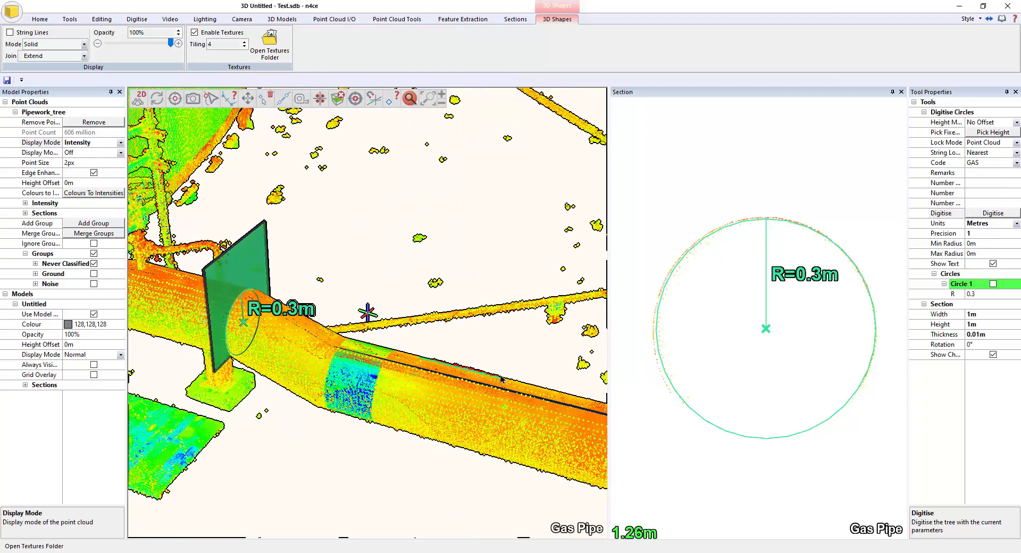
left_click_drag(234, 298, 301, 350)
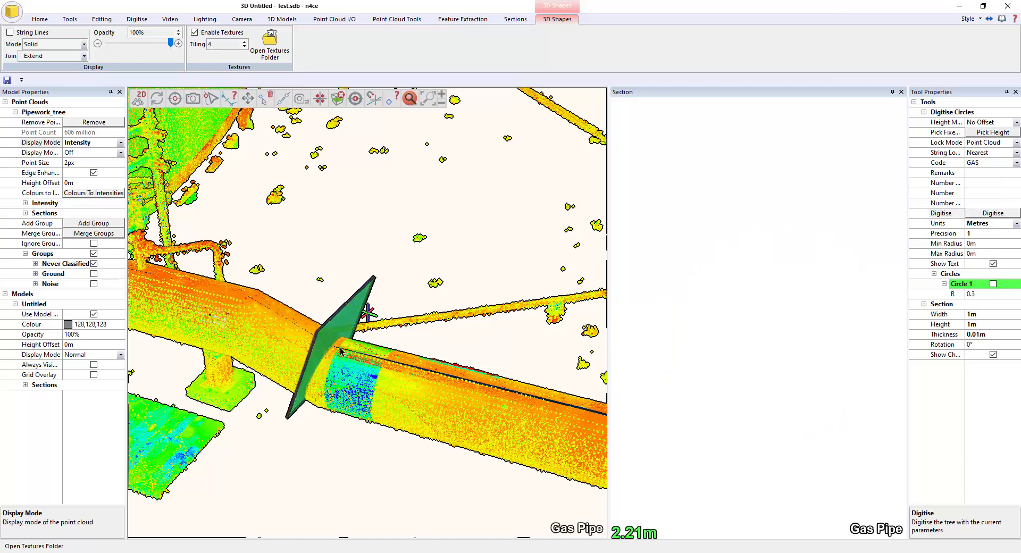
left_click_drag(317, 345, 318, 352)
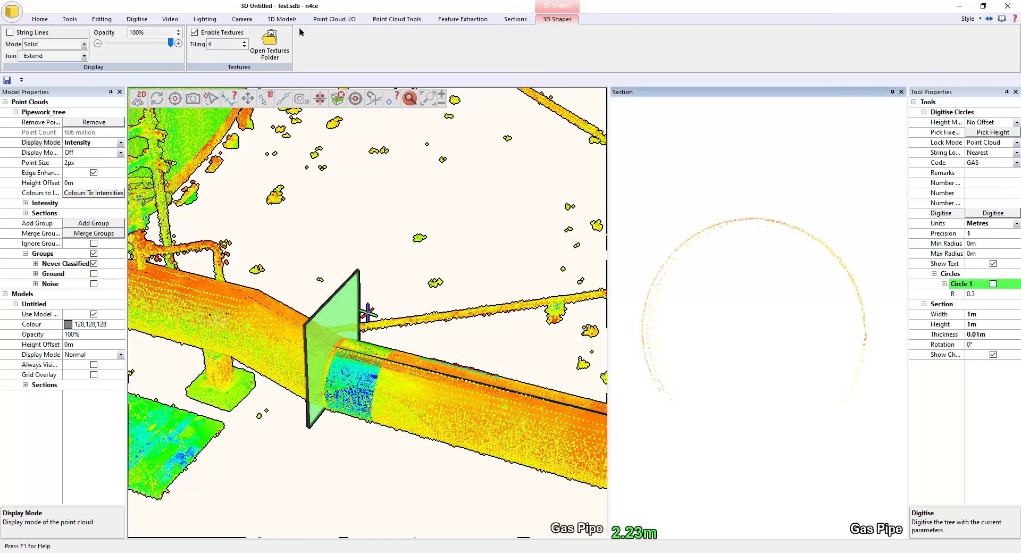
left_click(126, 22)
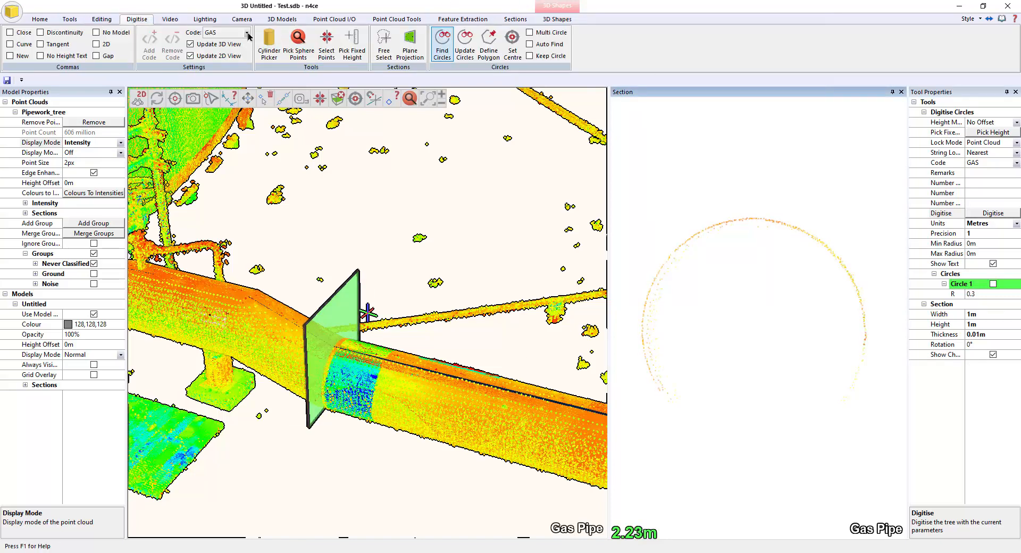
left_click(465, 52)
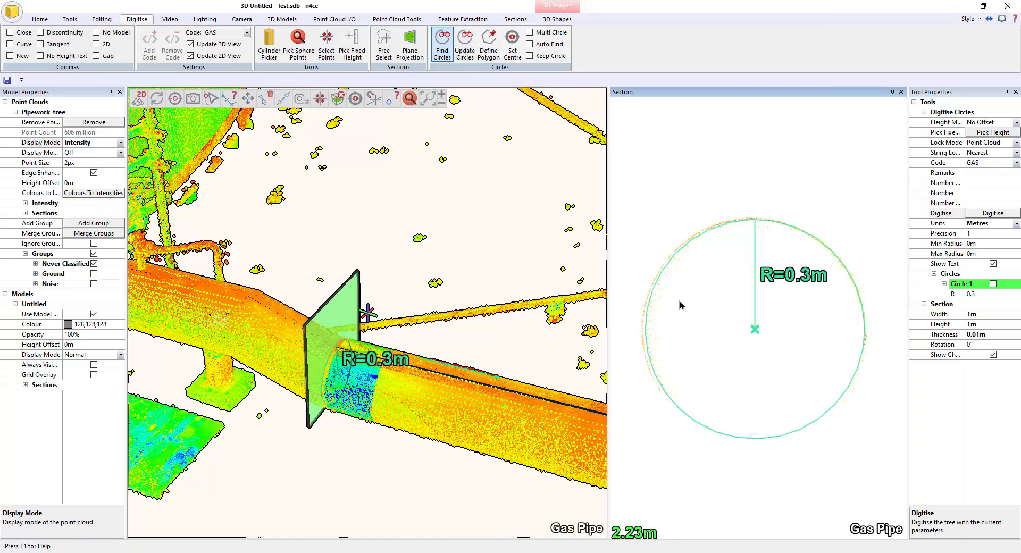
left_click(991, 213)
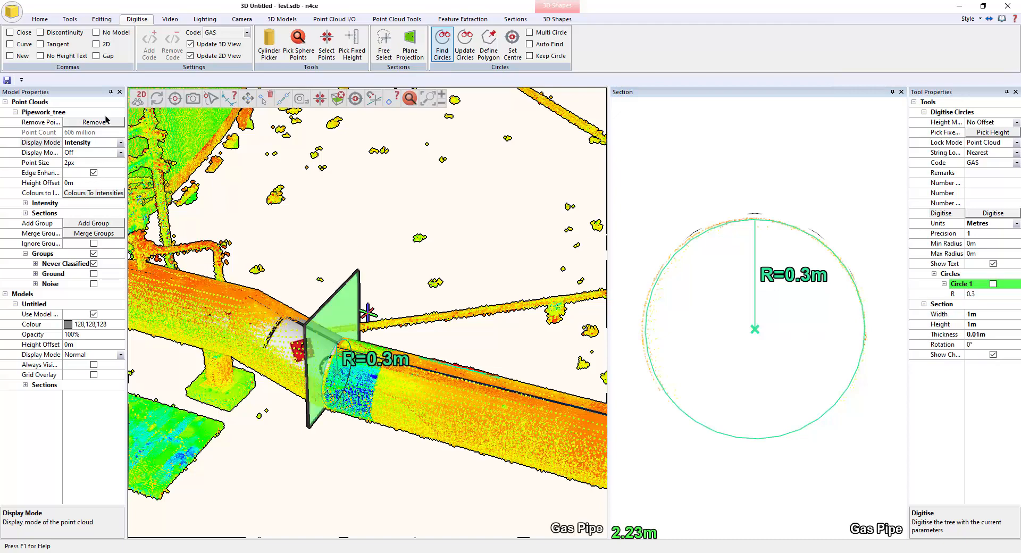
Step: Hide the point cloud to inspect the extended textured pipe, and restore the Intensity display
left_click(121, 142)
left_click(88, 152)
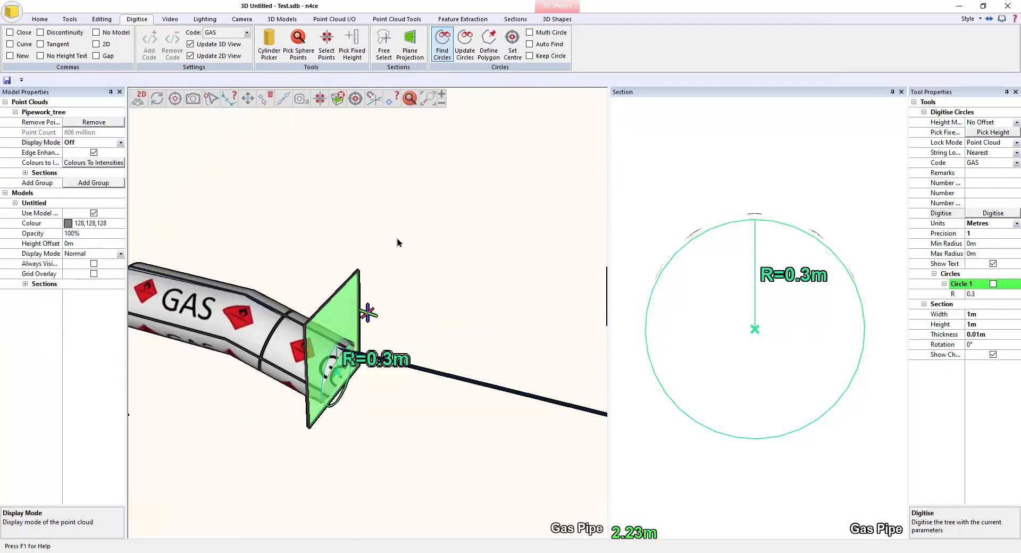
left_click(121, 143)
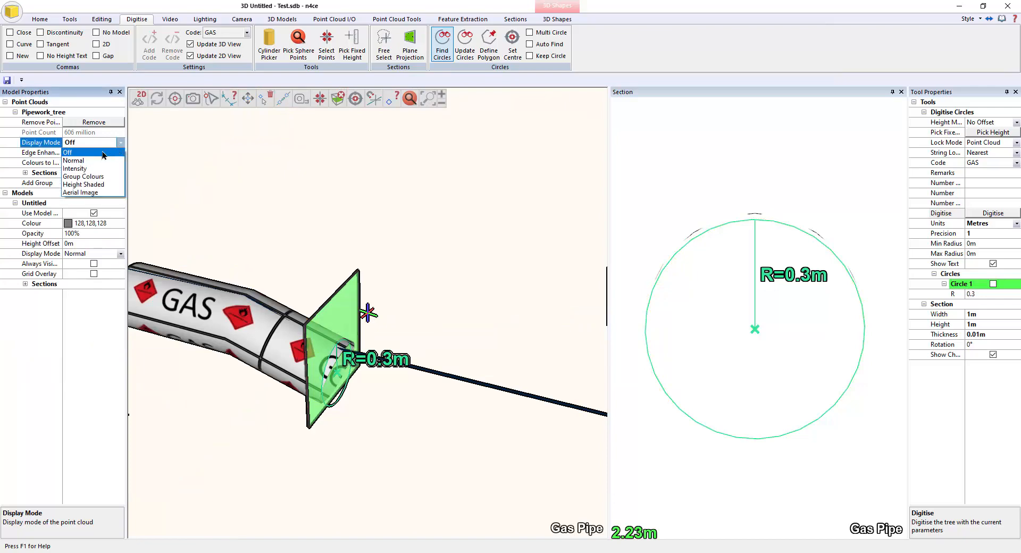
left_click(77, 168)
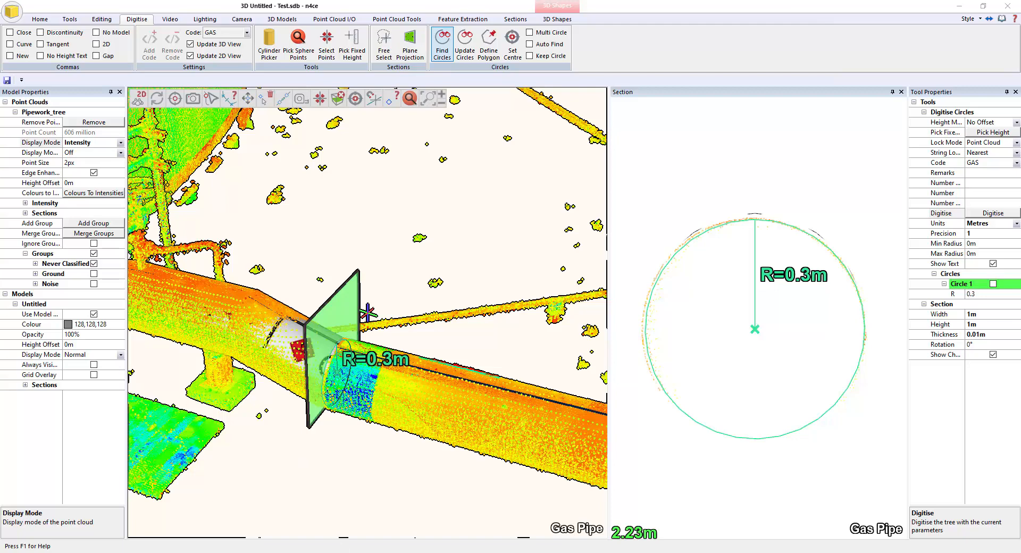
Step: Switch to Word to view the GAS label artwork behind the pipe texture, and return to n4ce
left_click_drag(0, 266, 493, 85)
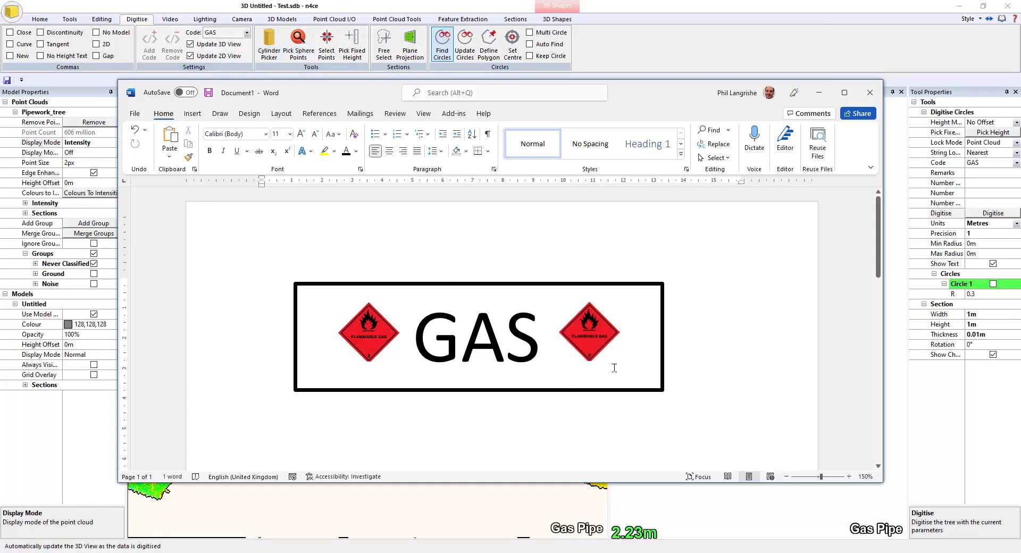
left_click(819, 93)
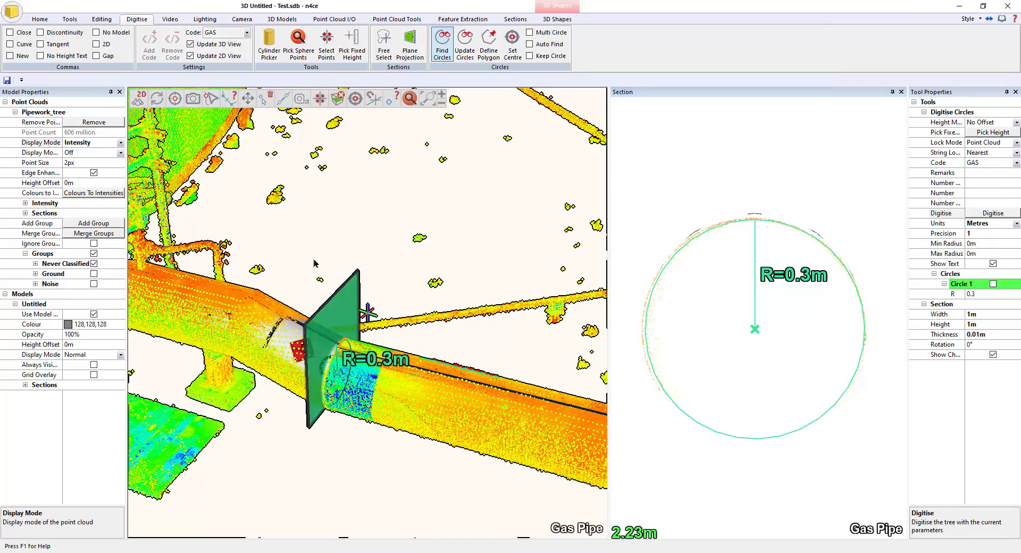
Step: Snap the section plane to the path node at the pipe's far bend, about 32.6 m along
scroll(406, 221, "down", 4)
middle_click_drag(561, 279, 334, 254)
scroll(365, 367, "down", 6)
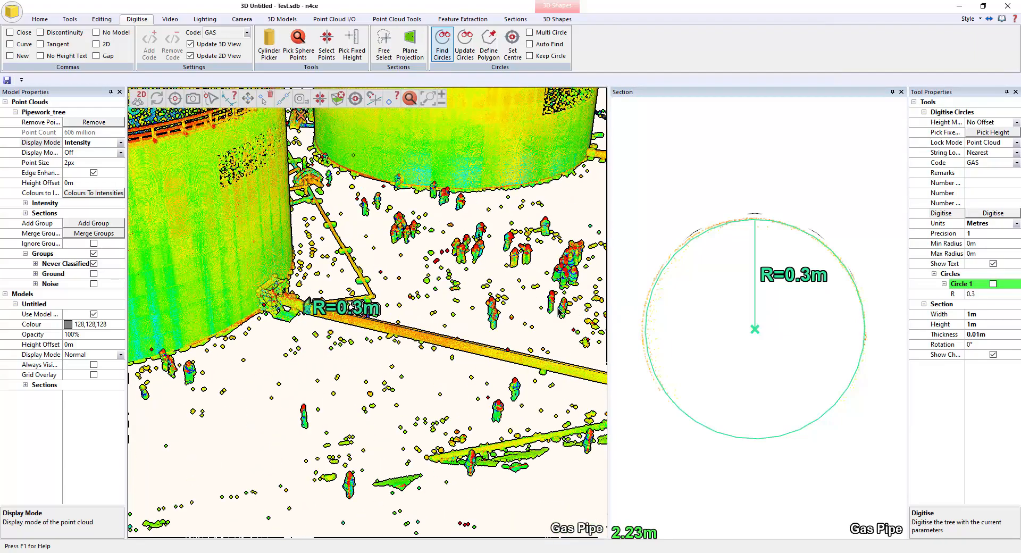
middle_click_drag(560, 312, 427, 315)
scroll(369, 320, "up", 6)
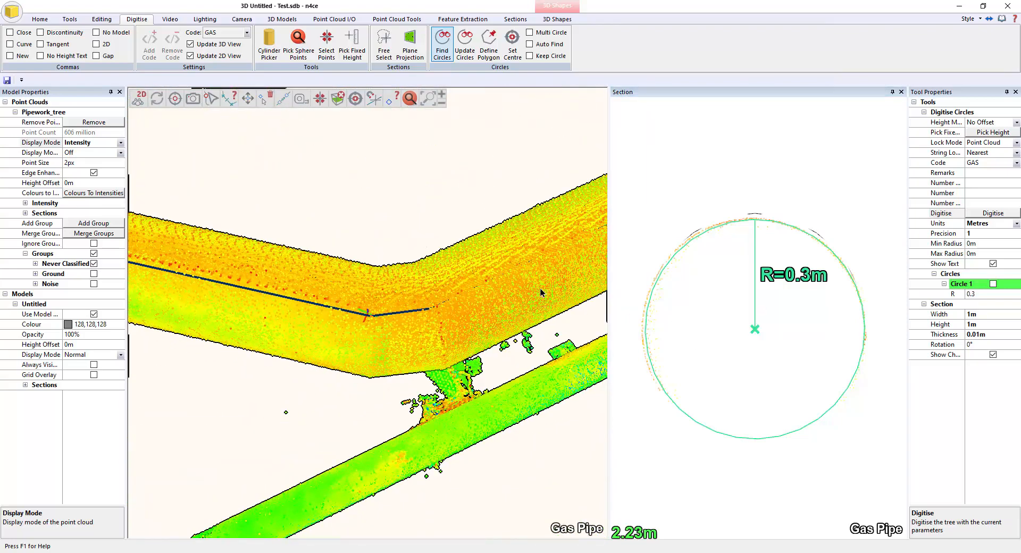
left_click(515, 19)
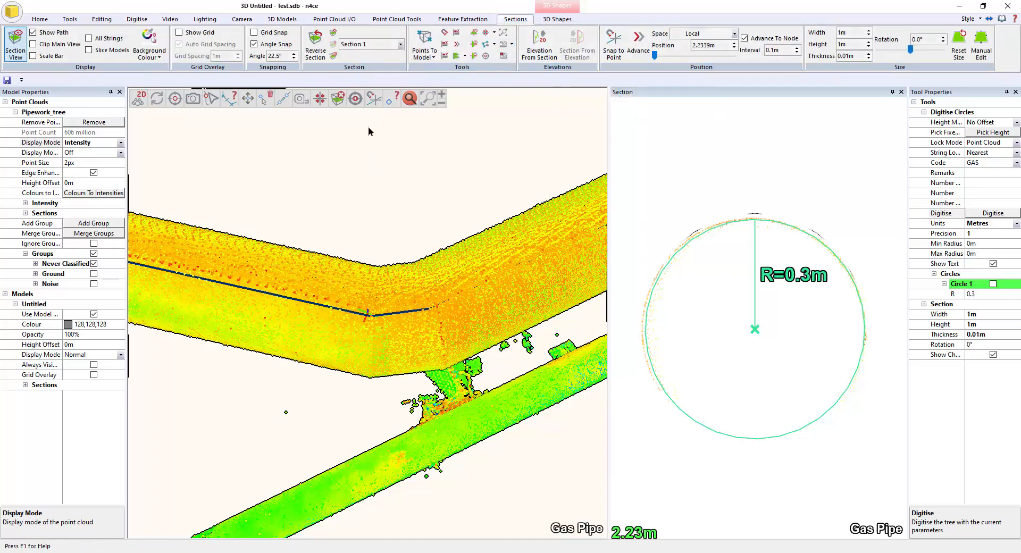
left_click(376, 99)
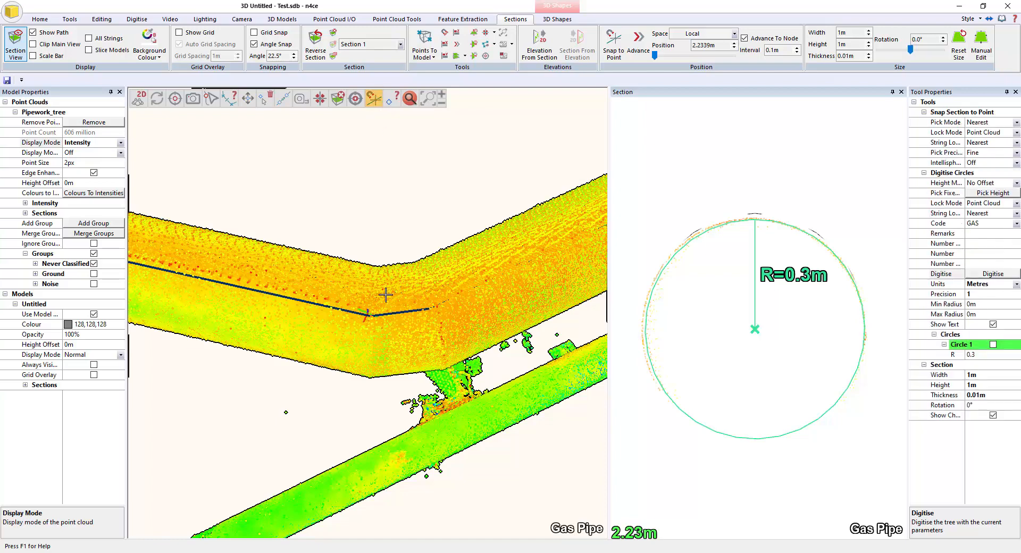
left_click(367, 317)
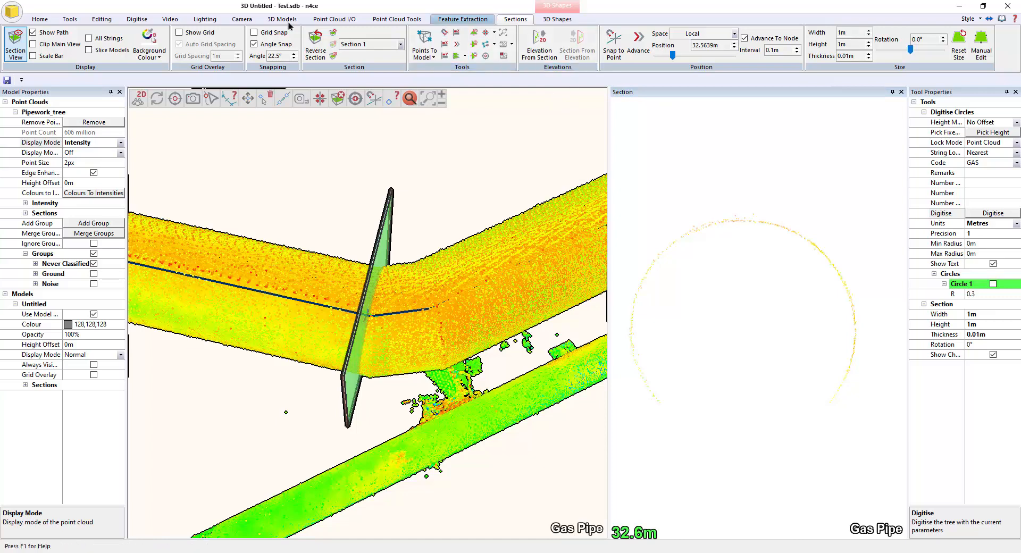
Step: Fit a circle to the pipe section at about 32.6 m, digitise it, and turn on automatic circle finding
left_click(136, 19)
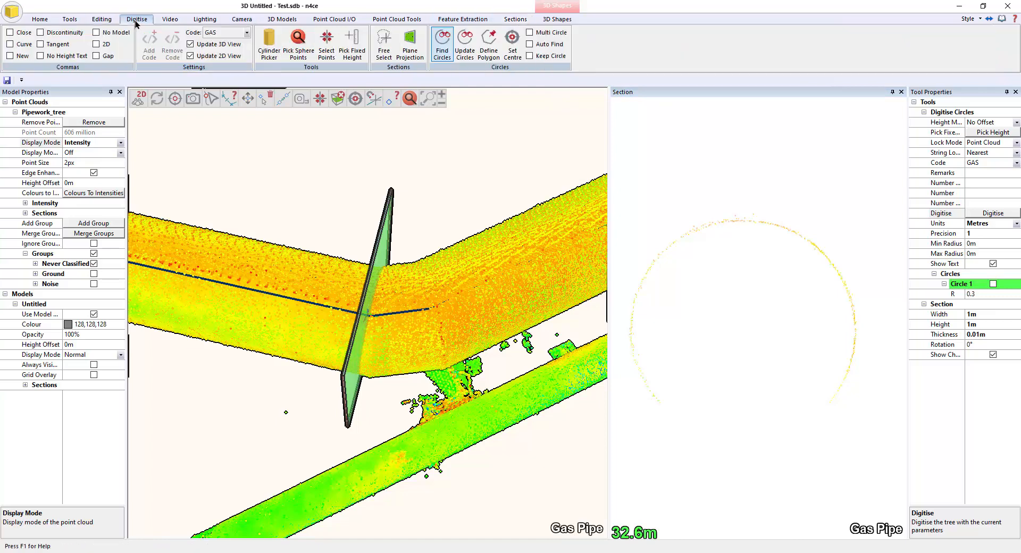
left_click(466, 53)
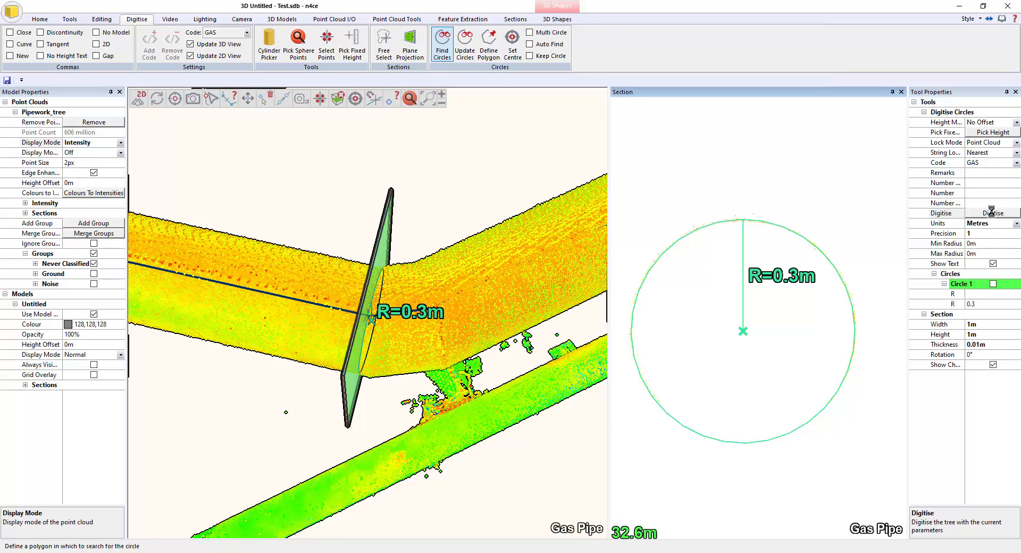
left_click(541, 46)
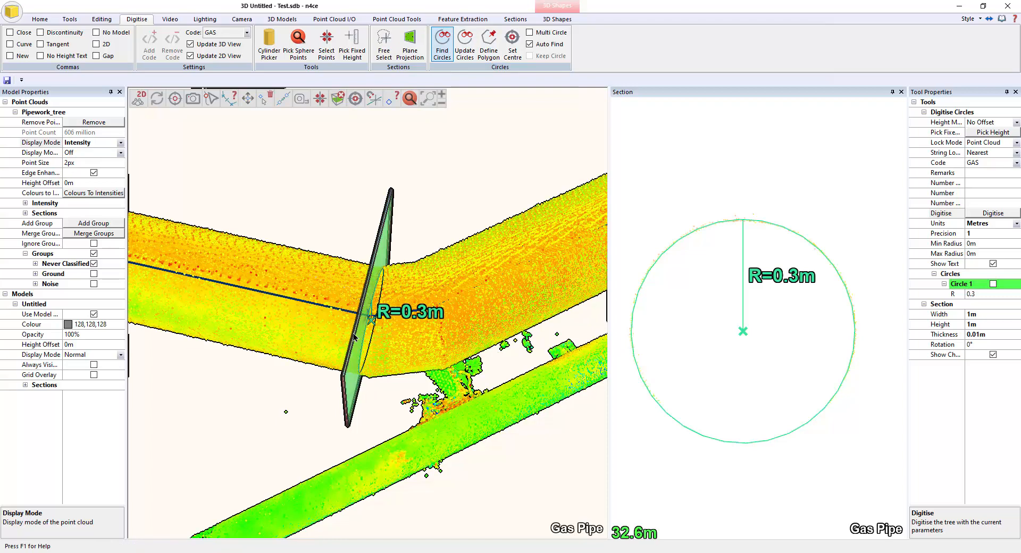
Step: Move the section plane just past the bend node at about 32.6 m and digitise the fitted circle there
middle_click_drag(351, 333, 357, 336)
left_click_drag(352, 375, 393, 379)
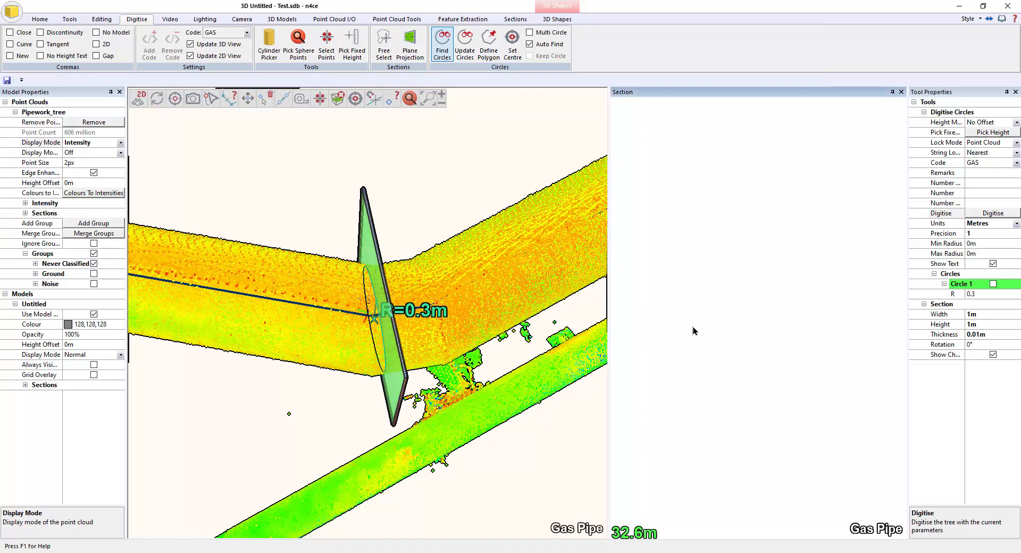
middle_click_drag(796, 283, 809, 194)
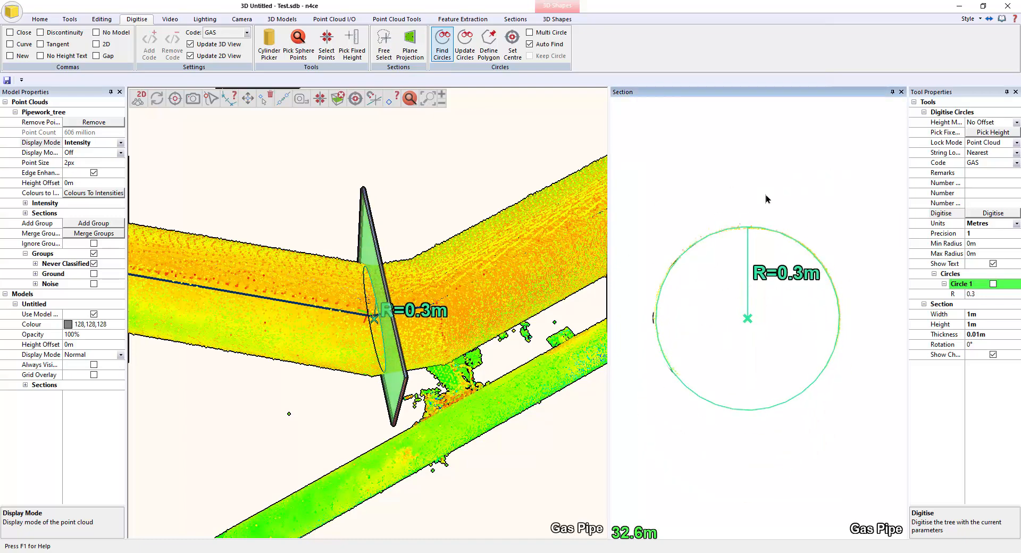
left_click(991, 214)
Step: Move the section plane to about 32.9 m and digitise fitted circles before and after the bend's second node
left_click_drag(347, 416, 381, 410)
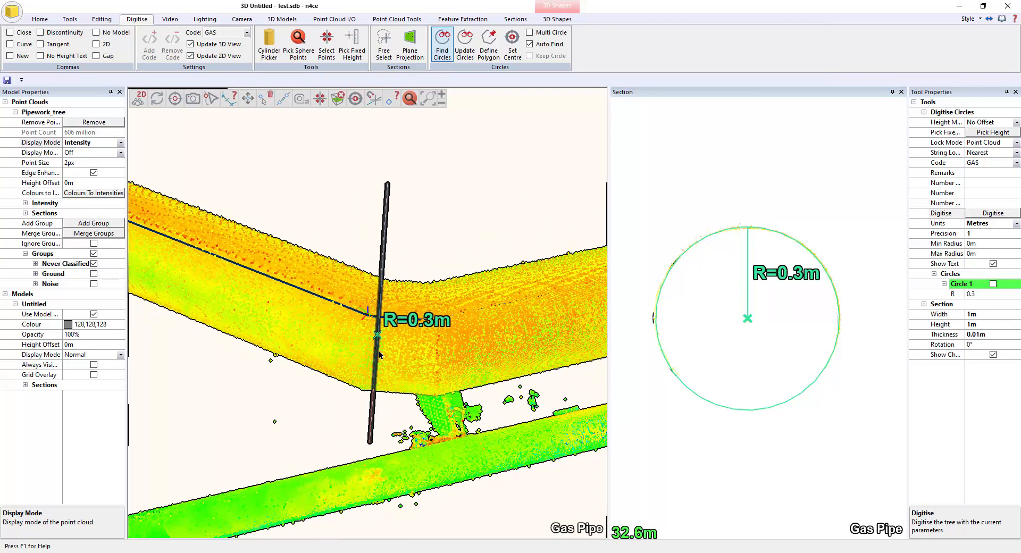
left_click_drag(369, 356, 432, 371)
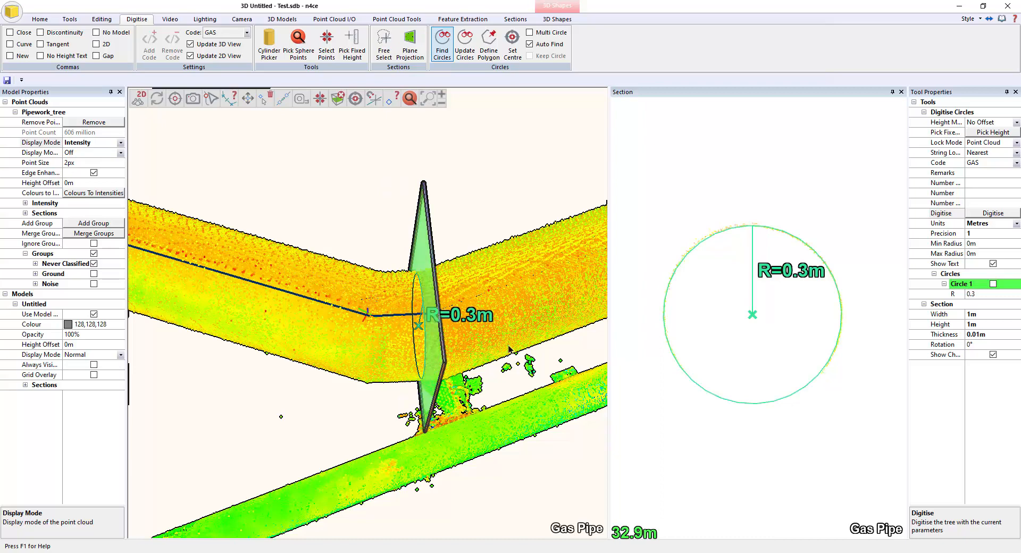
left_click(980, 210)
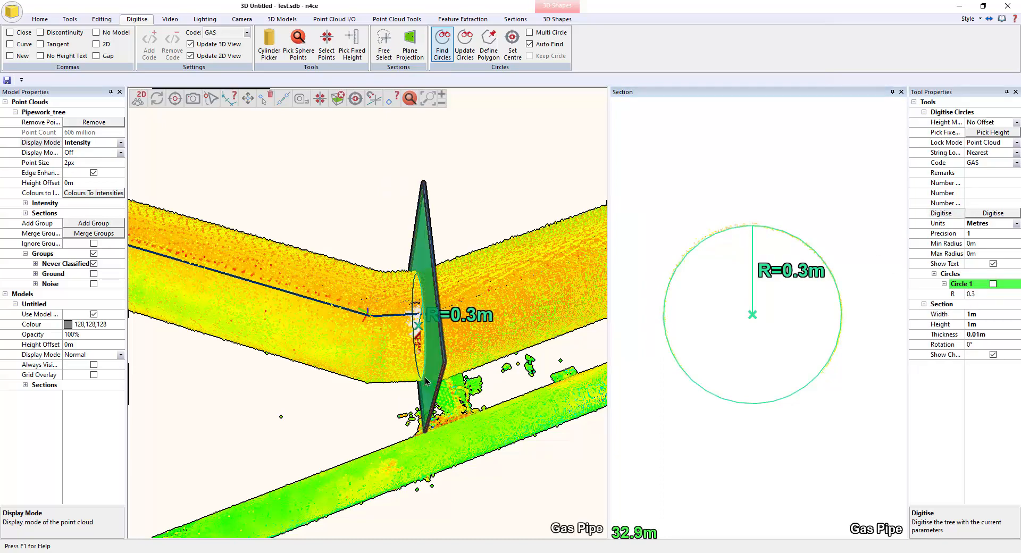
left_click_drag(431, 378, 474, 377)
left_click(989, 213)
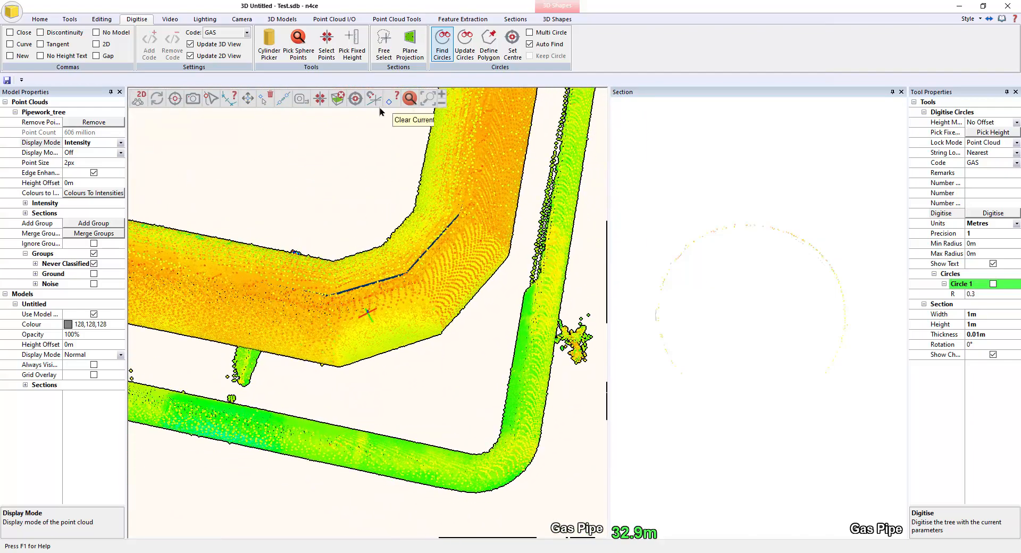
Step: Snap the section plane to the start of the pipe's next bend, about 58.1 m along, and digitise the fitted circle
left_click(374, 99)
left_click(325, 268)
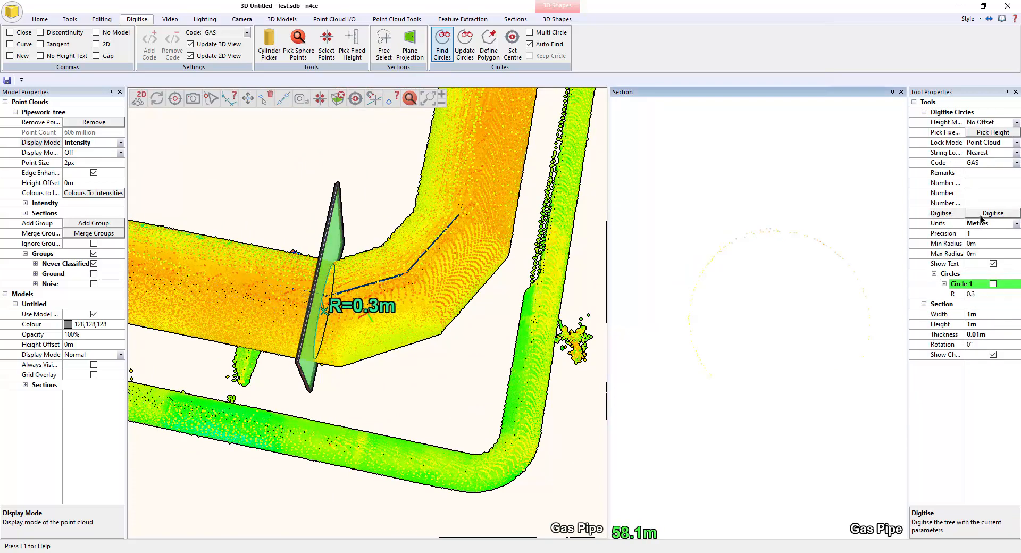
left_click(981, 215)
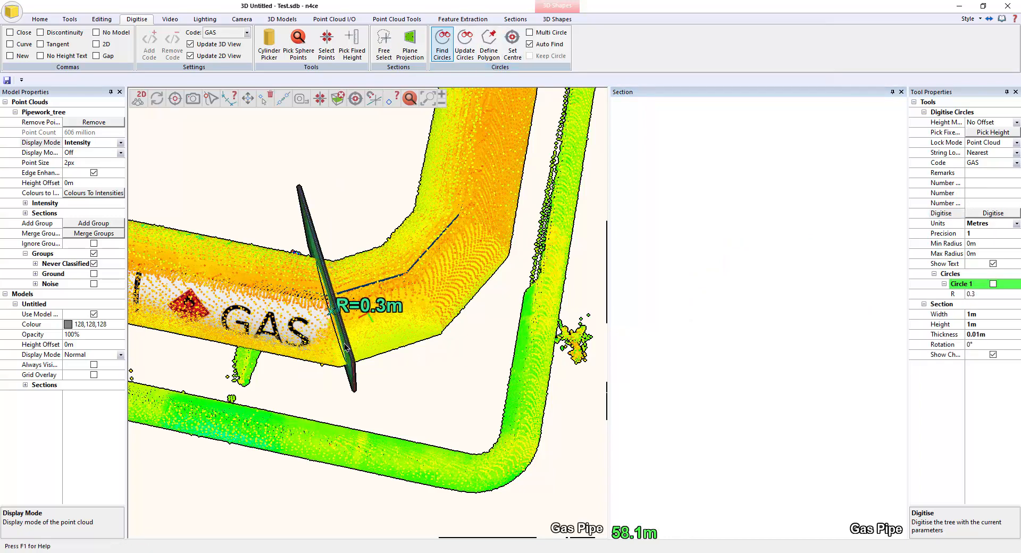
Step: Move the section plane to the bend's middle node at about 58.6 m, digitise the fitted circle, and nudge the plane past the node
left_click_drag(346, 347, 428, 342)
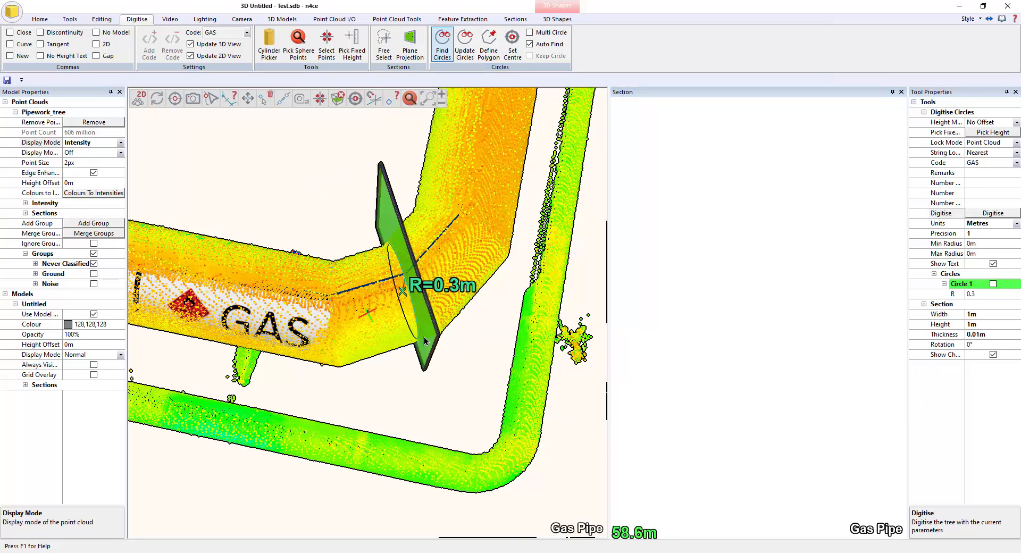
left_click(988, 212)
middle_click_drag(453, 375, 399, 388)
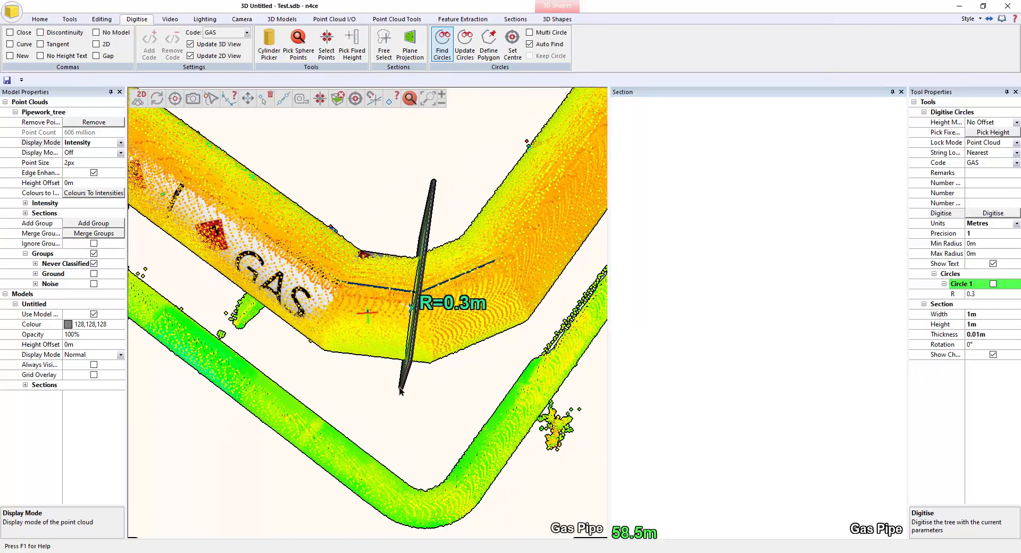
left_click_drag(400, 388, 413, 371)
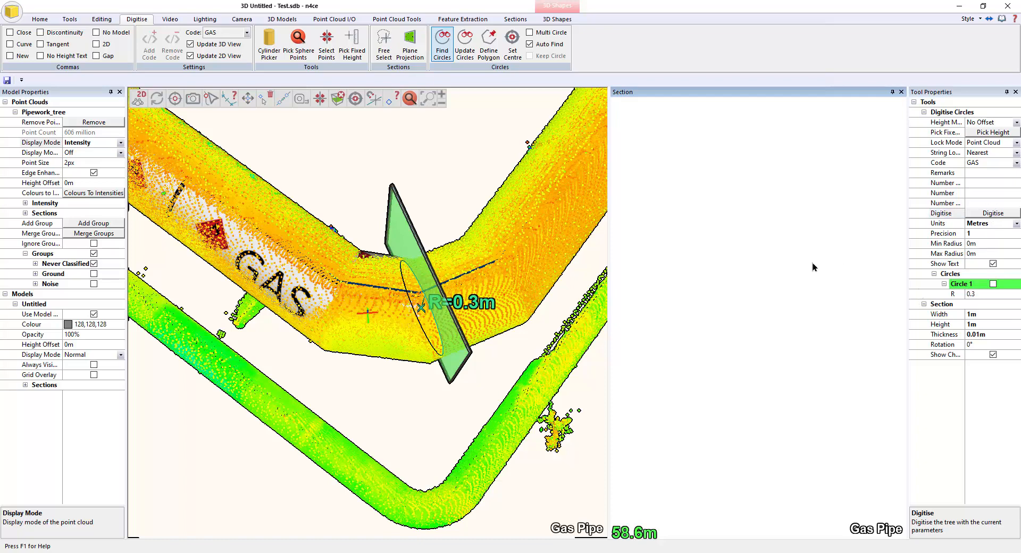
Step: Move the section plane to about 59 m and 59.1 m at the bend's exit, digitising a fitted circle at each position
middle_click_drag(311, 384, 420, 399)
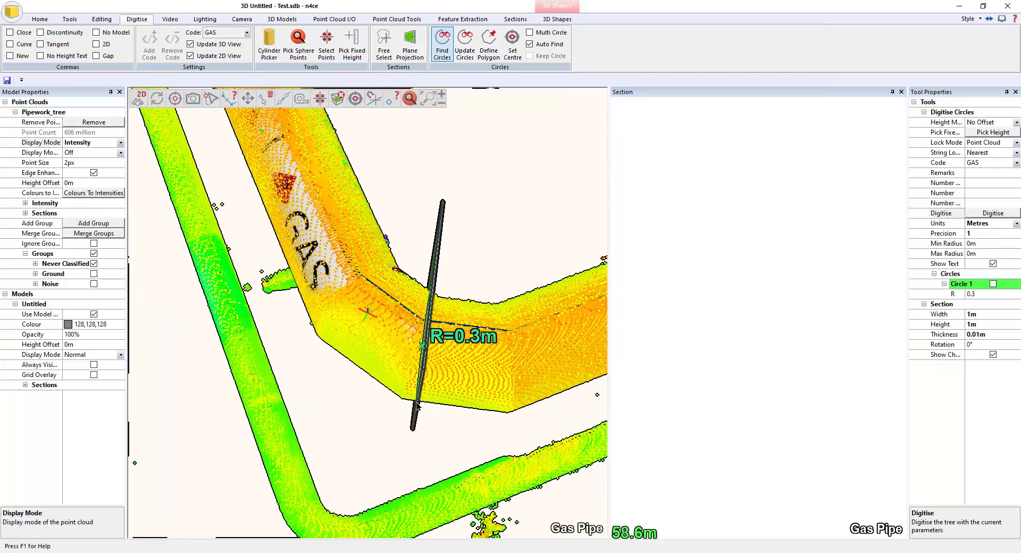
left_click_drag(417, 405, 498, 420)
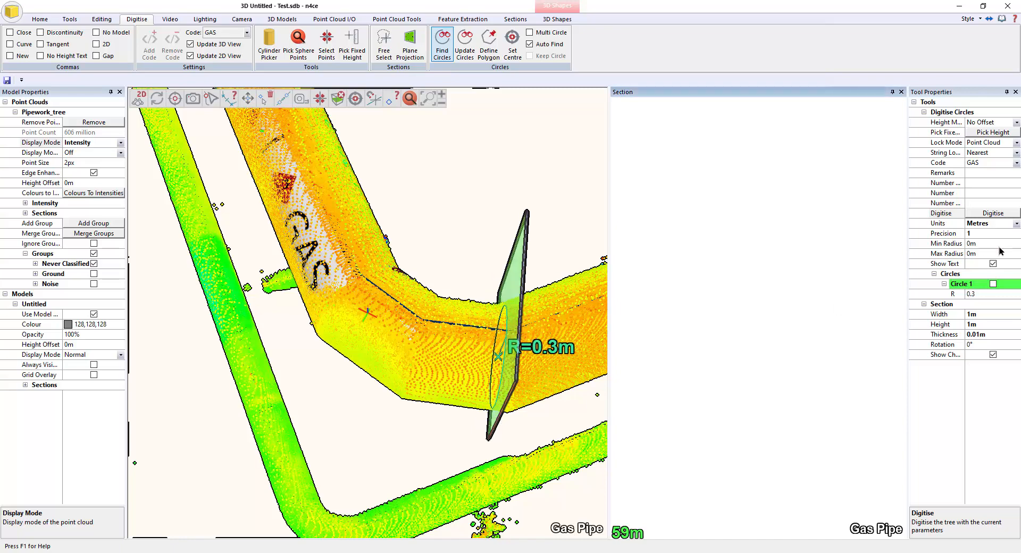
left_click(988, 215)
middle_click_drag(375, 406, 492, 438)
left_click_drag(505, 438, 500, 432)
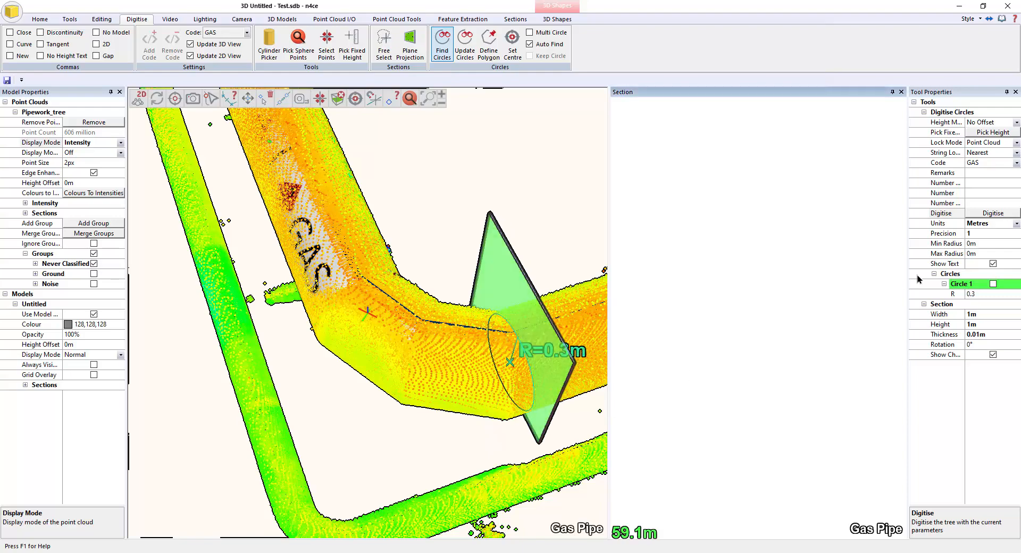
left_click(1005, 216)
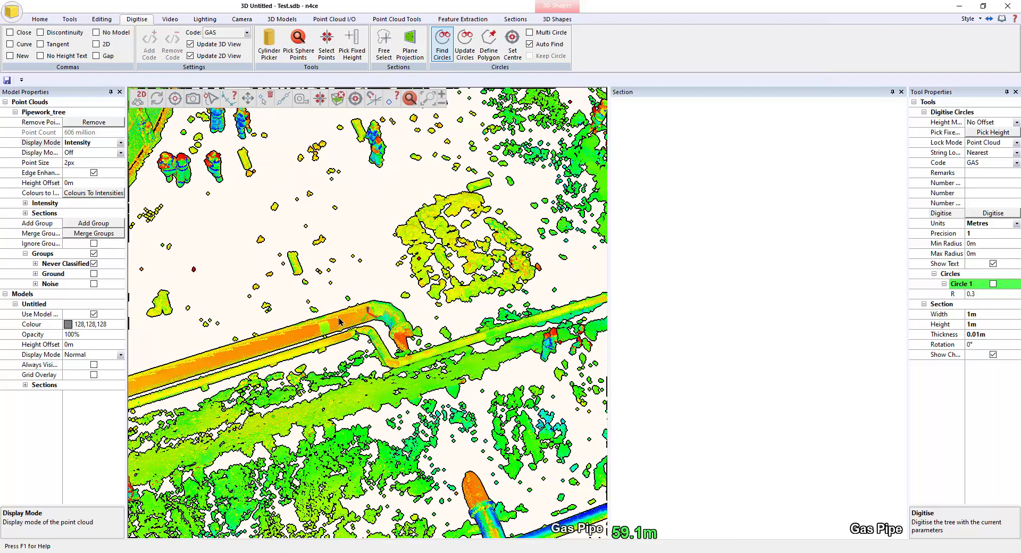
Step: Snap the section plane to the start of the pipe's end bend, about 136 m along
scroll(338, 321, "up", 5)
middle_click_drag(409, 384, 408, 283)
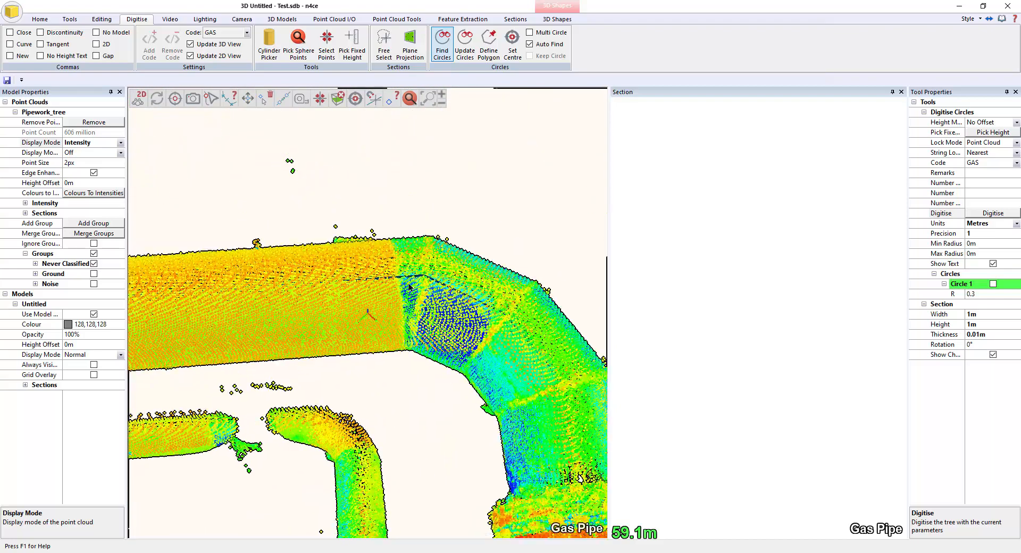
left_click(391, 99)
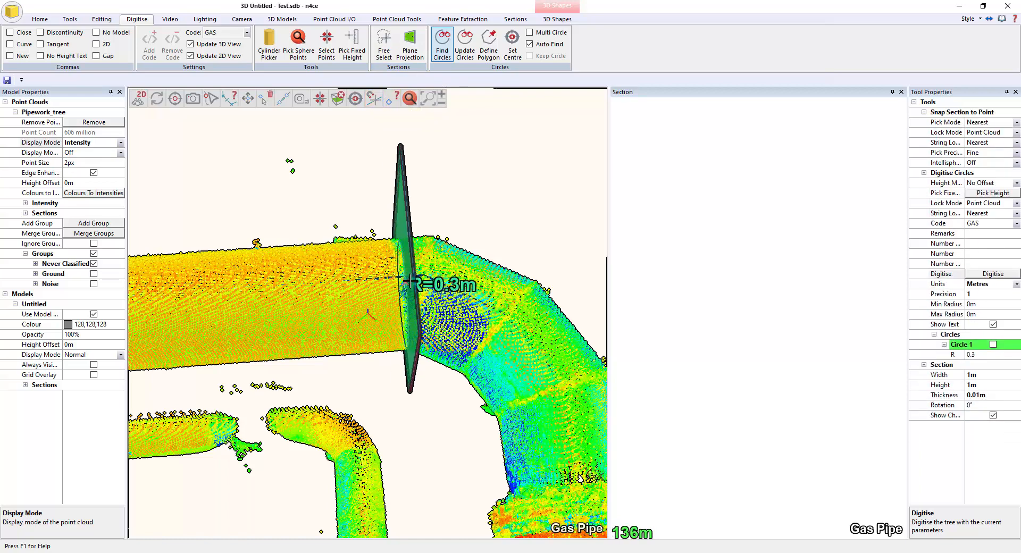
left_click(409, 282)
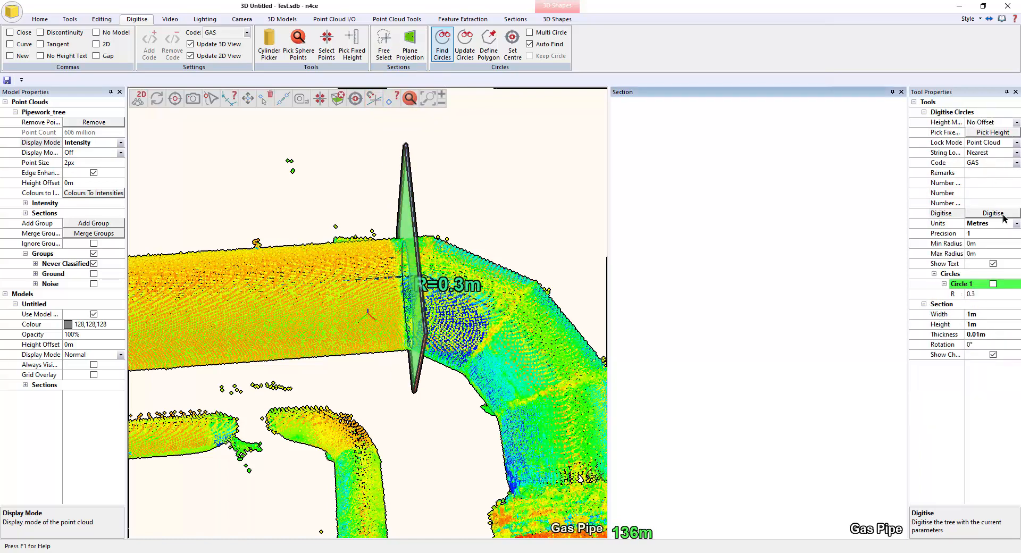
Step: Hide the point cloud by setting its display mode to Off, and inspect the textured gas pipe up close
scroll(400, 289, "up", 3)
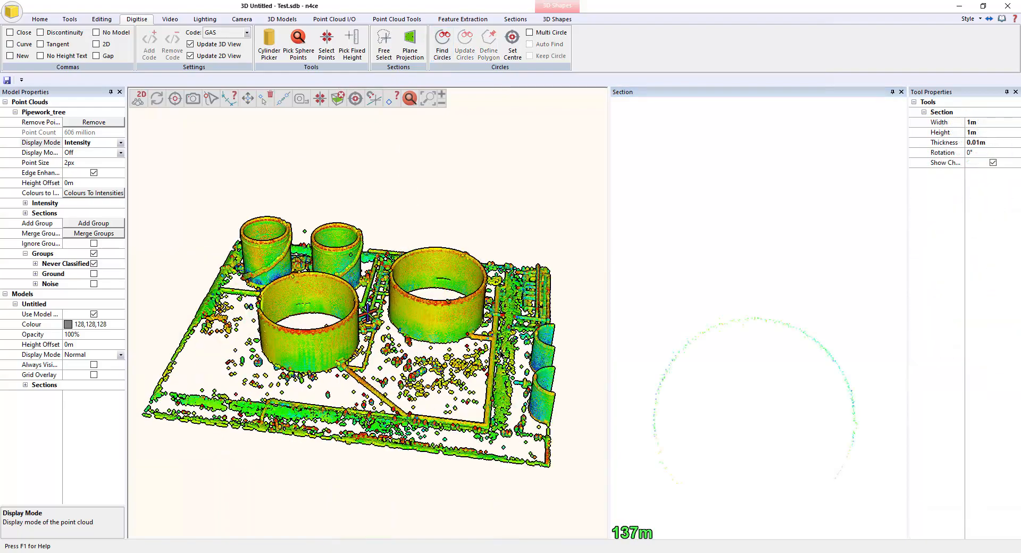
middle_click_drag(513, 340, 536, 290)
scroll(415, 335, "up", 3)
scroll(414, 333, "up", 1)
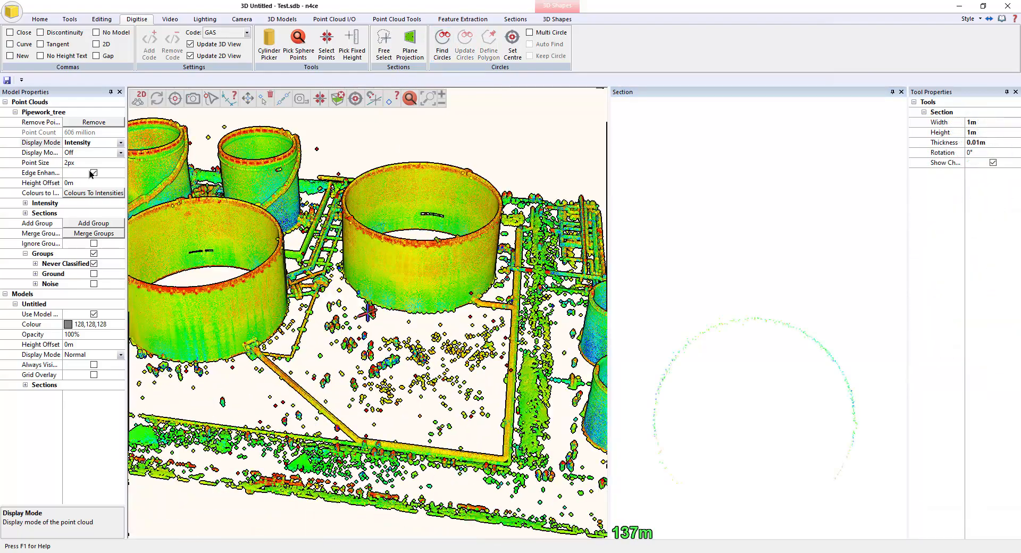
left_click(121, 143)
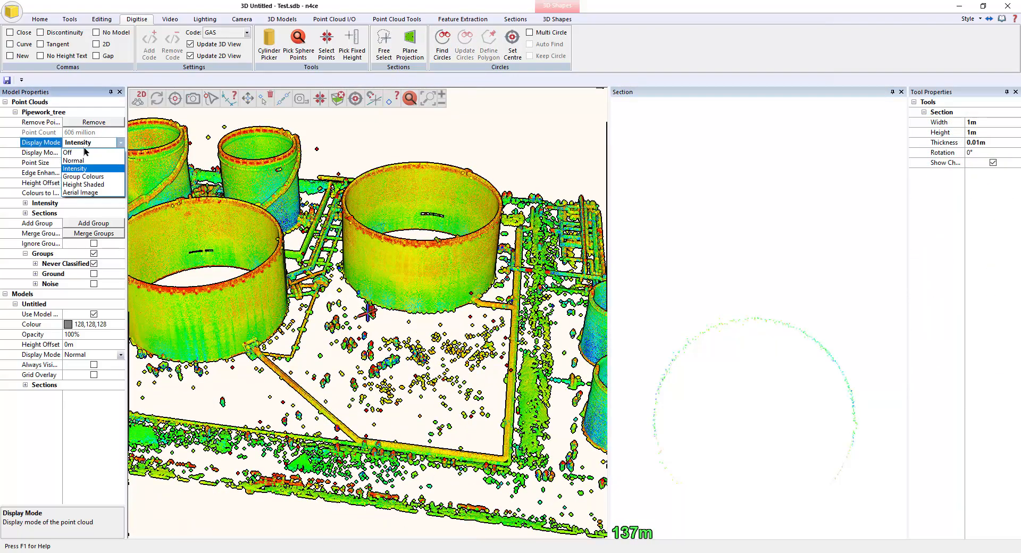
left_click(80, 152)
left_click_drag(500, 461, 495, 388)
left_click_drag(494, 344, 426, 375)
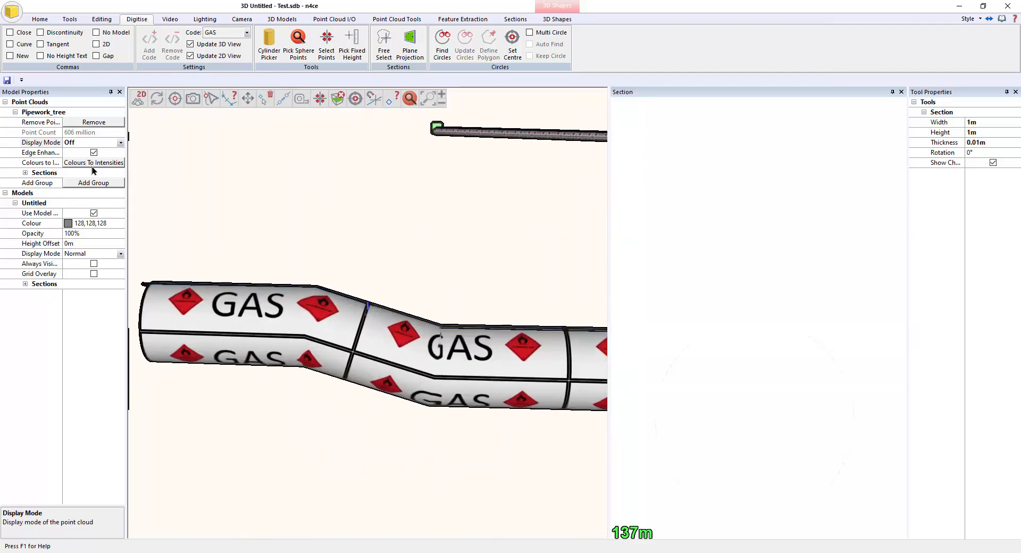
Step: Restore the point cloud in Normal and then Intensity display, and examine the GAS-textured pipe against it
left_click(117, 142)
left_click(103, 159)
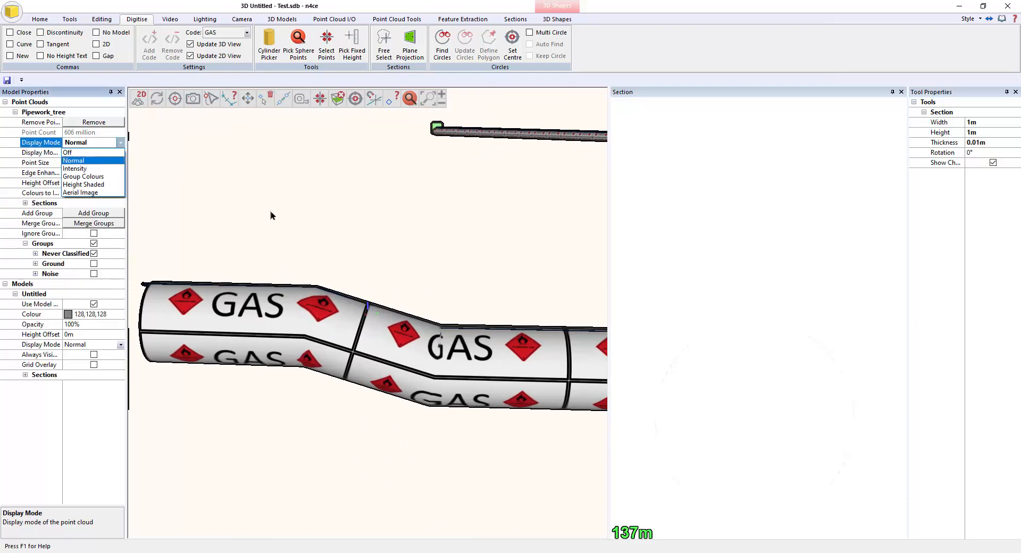
left_click(120, 142)
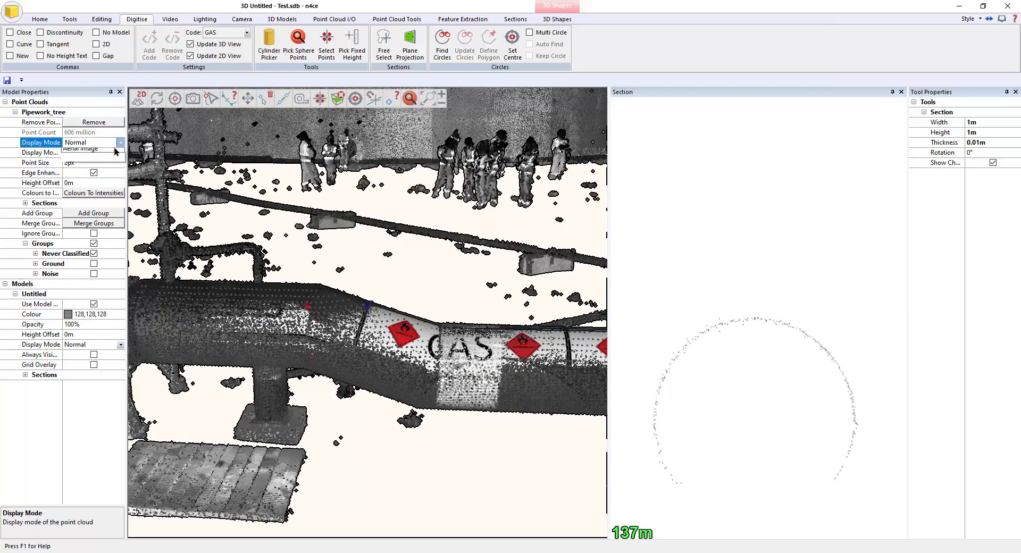
left_click(94, 169)
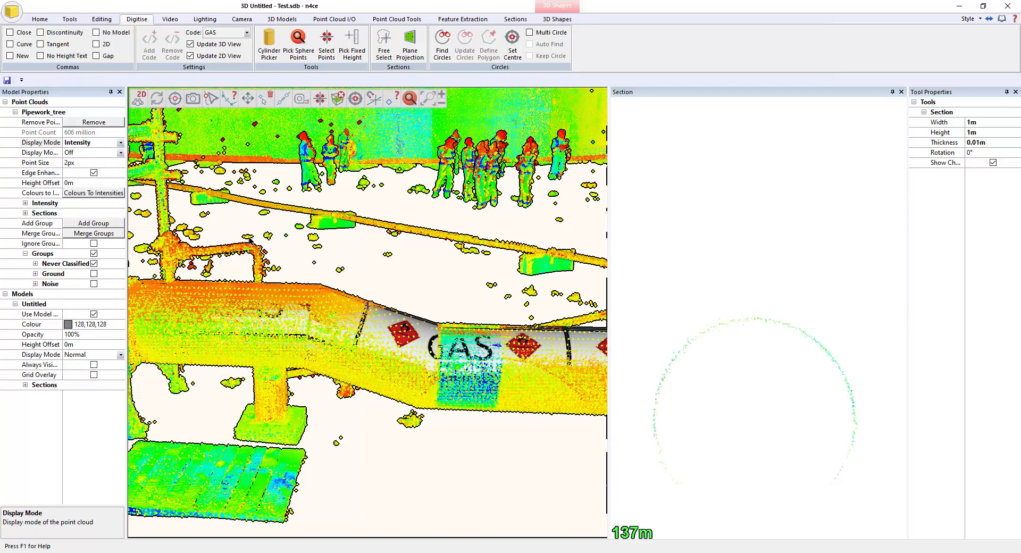
left_click_drag(371, 255, 465, 338)
scroll(465, 338, "down", 3)
middle_click_drag(538, 301, 415, 304)
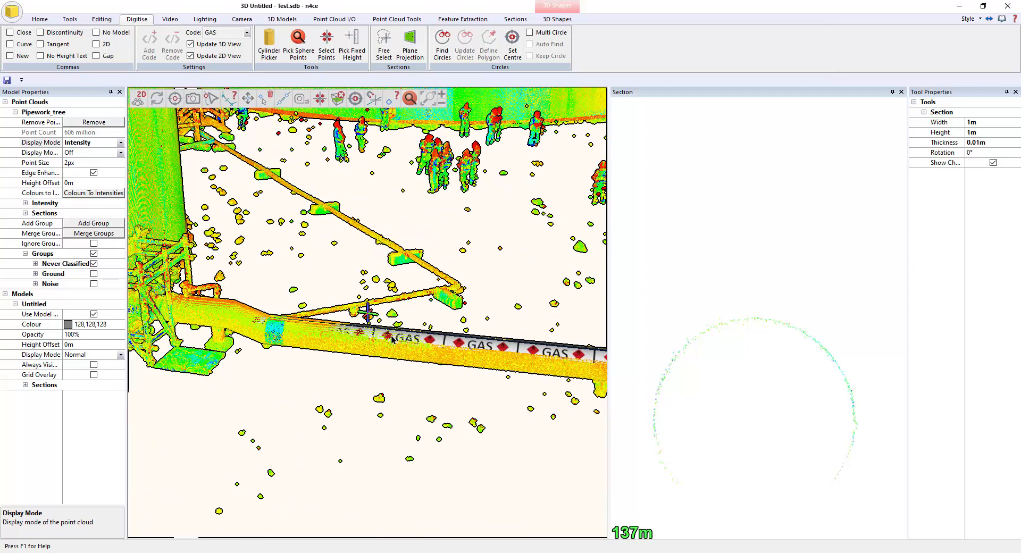
Step: Examine the file formats available for exporting all 3D models, and leave without saving the model
left_click(298, 20)
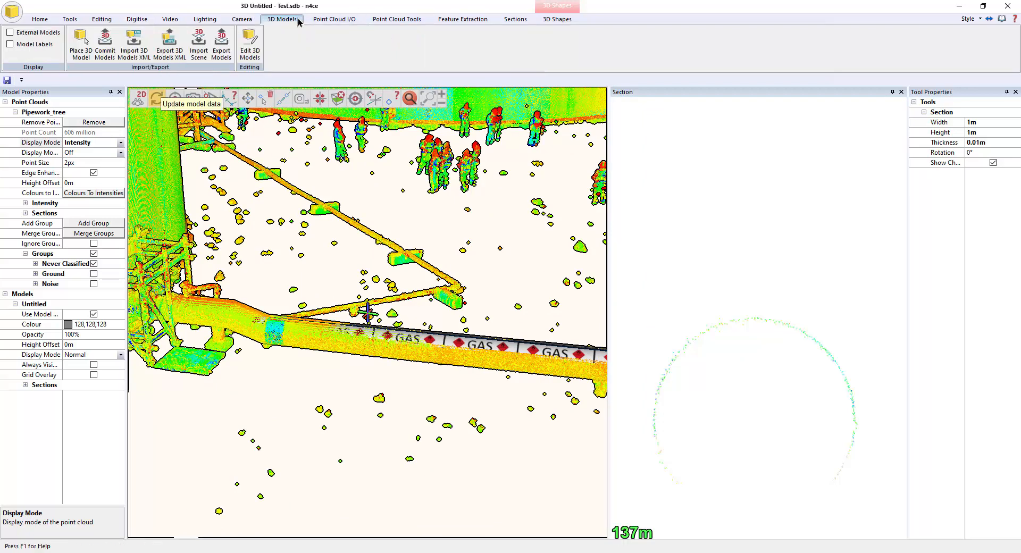
left_click(223, 58)
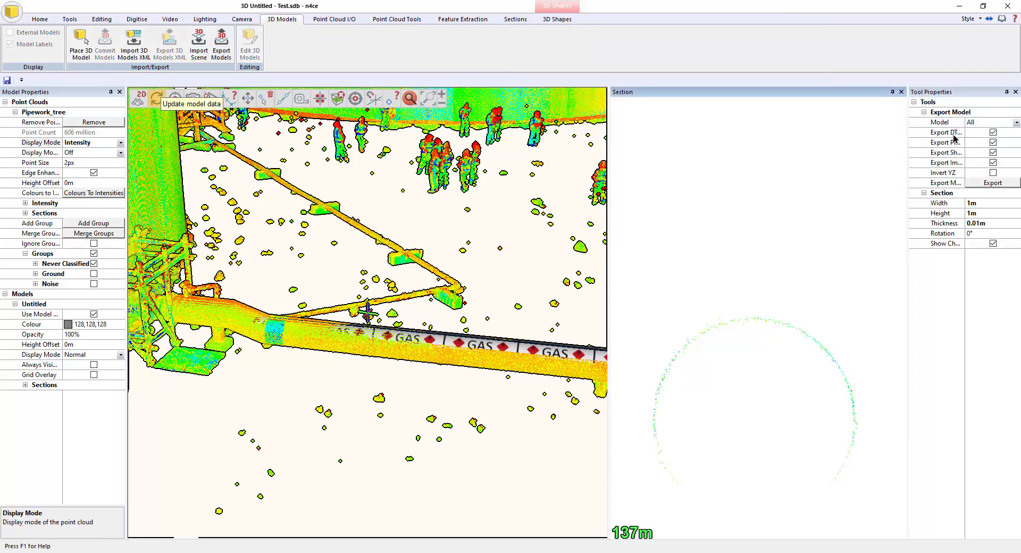
left_click(1002, 185)
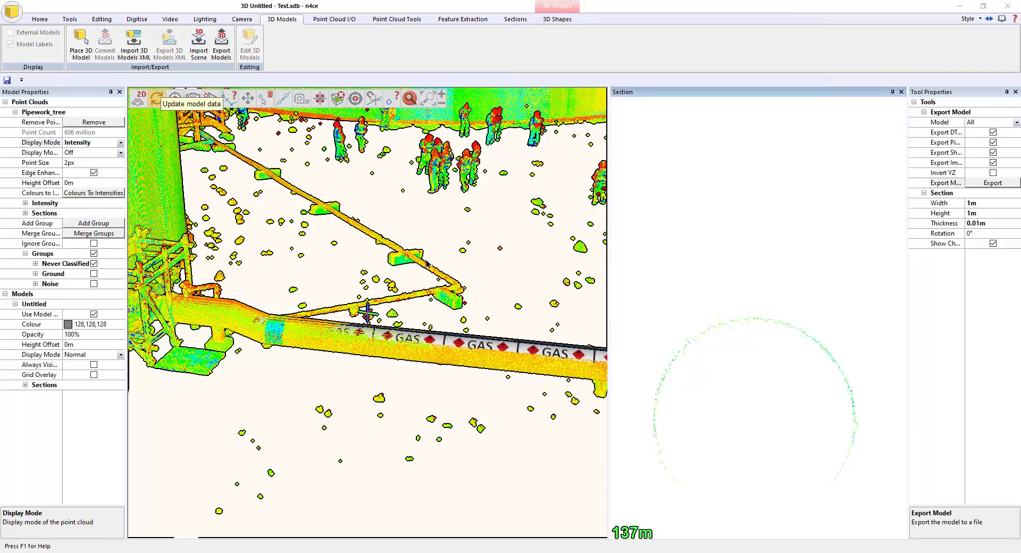
left_click(431, 507)
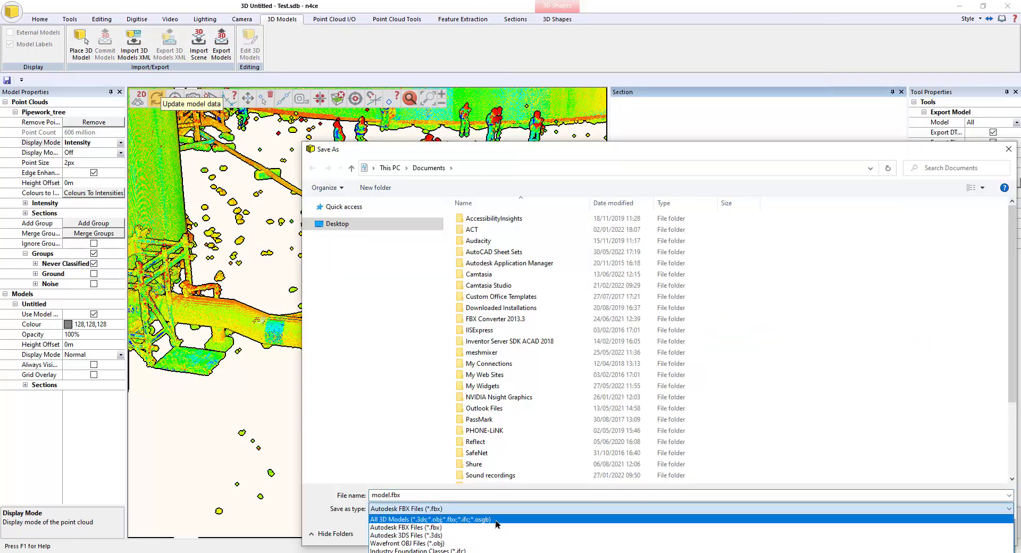
left_click(676, 155)
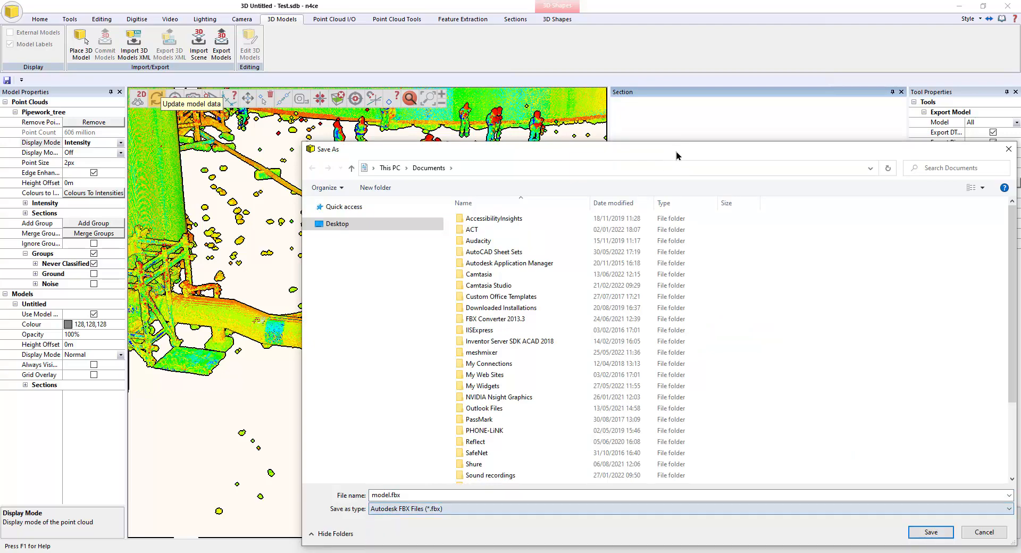
left_click_drag(678, 157, 514, 155)
left_click(843, 149)
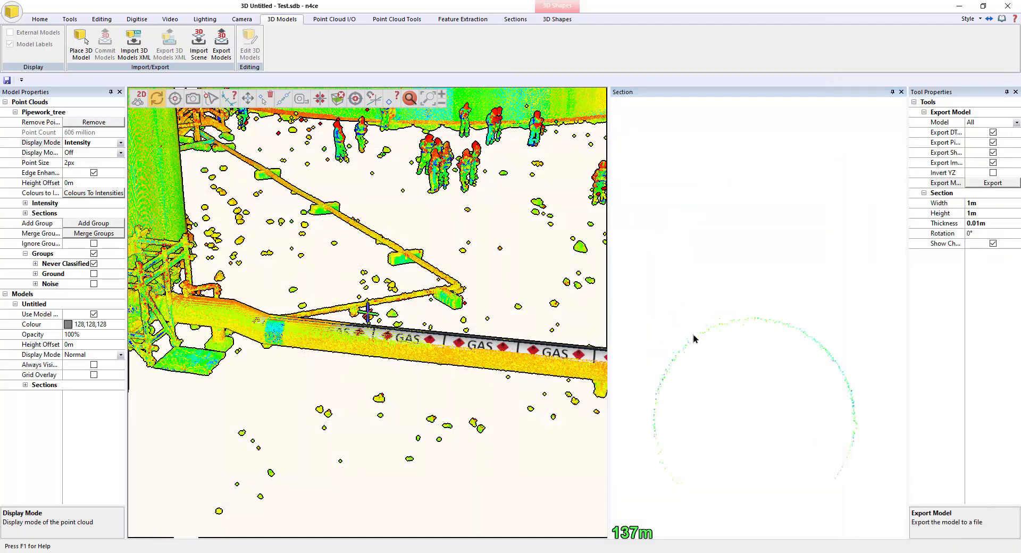
Step: Realign the section as a horizontal slice for surveying the partly scanned tank at the outer end of the site
scroll(410, 367, "down", 10)
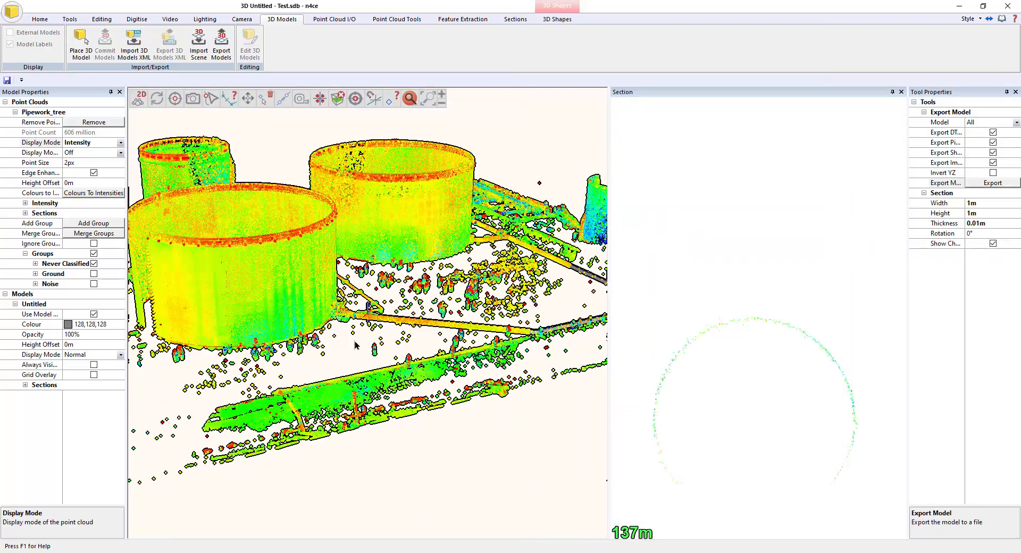
middle_click_drag(206, 280, 384, 279)
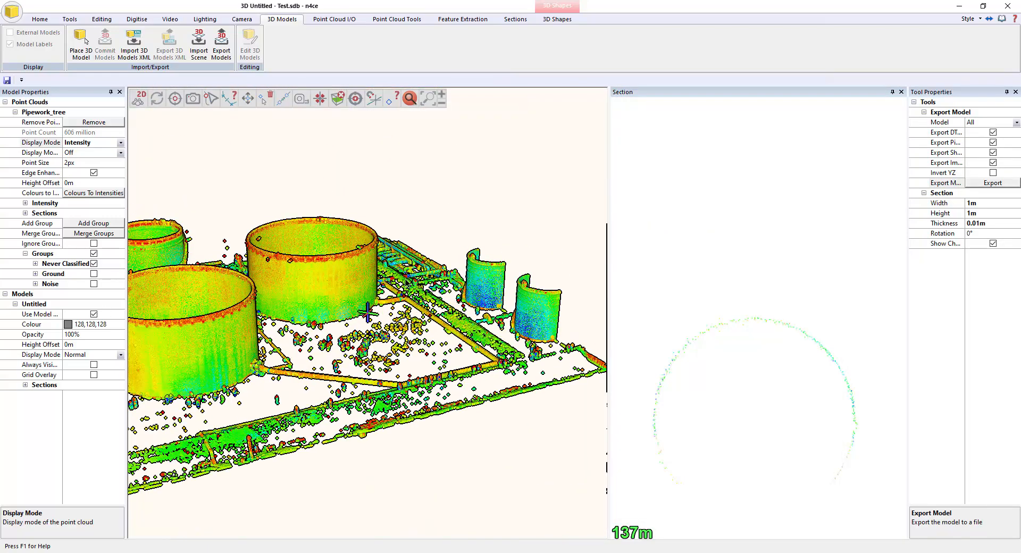
double_click(538, 304)
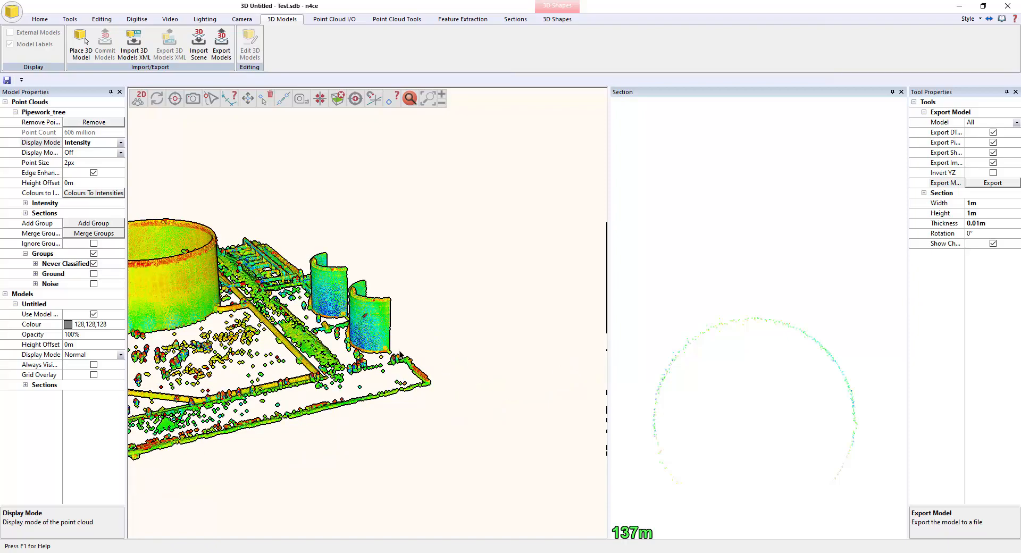
scroll(376, 321, "up", 6)
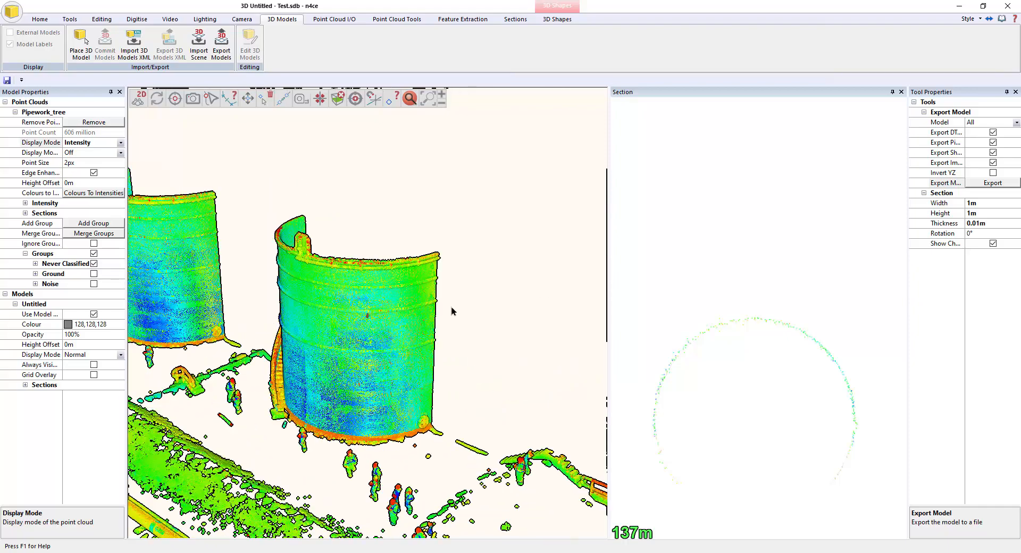
scroll(478, 340, "up", 4)
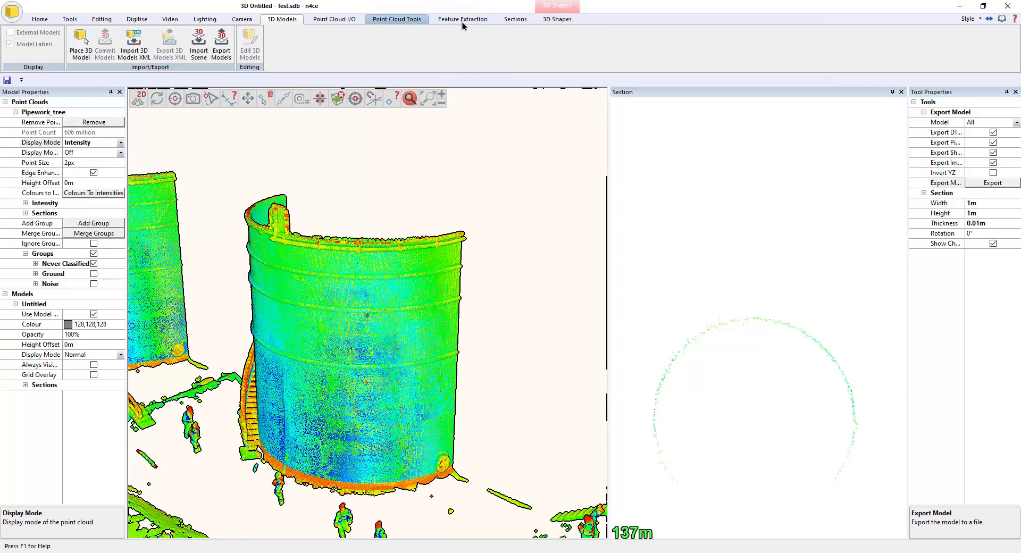
left_click(518, 22)
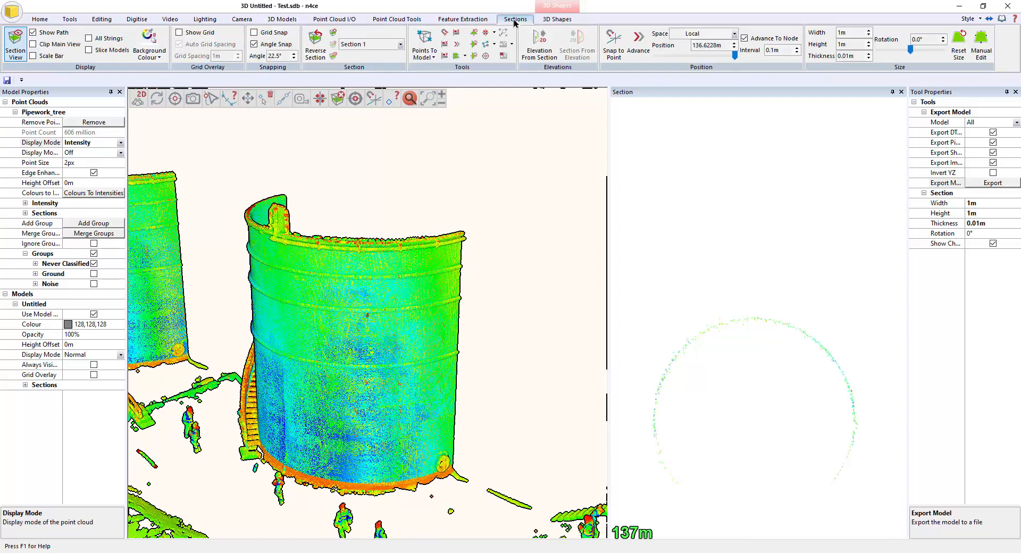
left_click(457, 32)
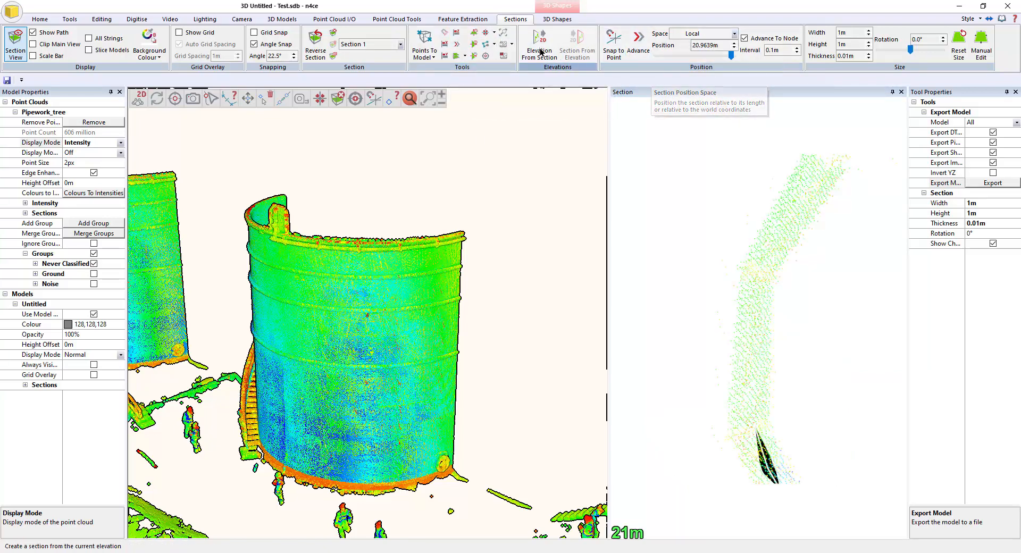
Step: Centre the section on the wall of the outermost partly scanned tank, near its upper edge, and leave the model export tool
left_click(485, 56)
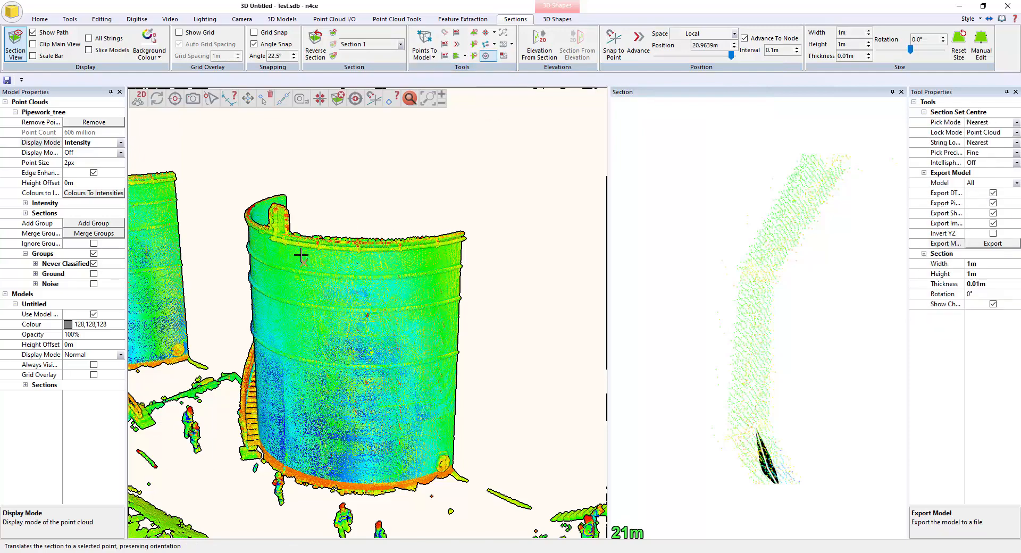
left_click(302, 261)
left_click_drag(350, 285, 468, 223)
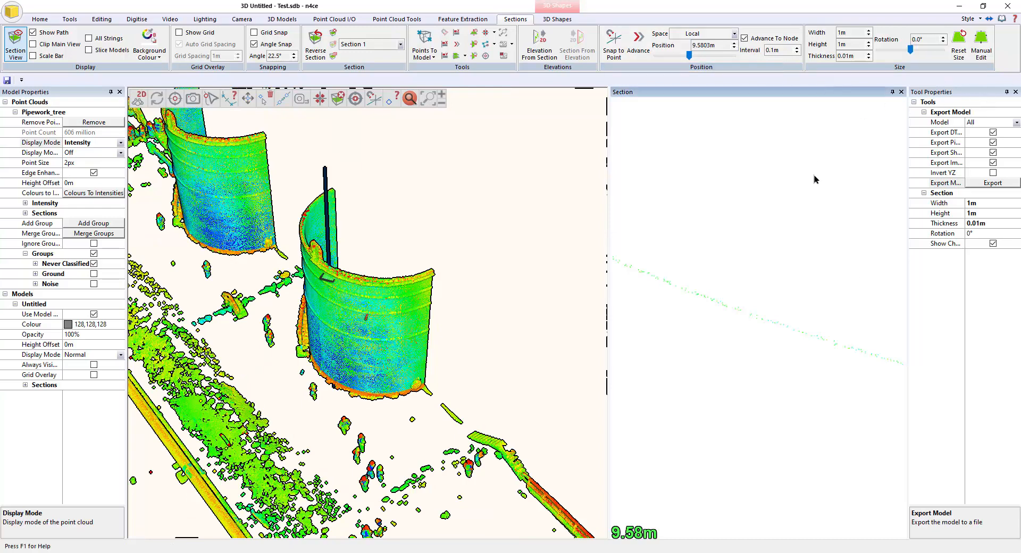
key("Escape")
Step: Set the section's width and height to 10 m each so it covers the tank's curved wall
left_click(996, 126)
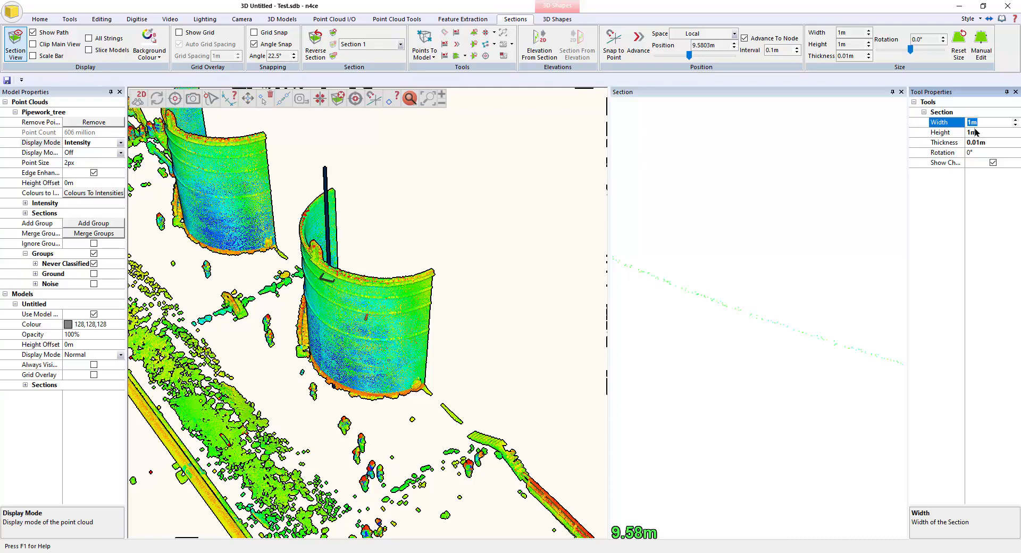
type("10")
left_click(994, 134)
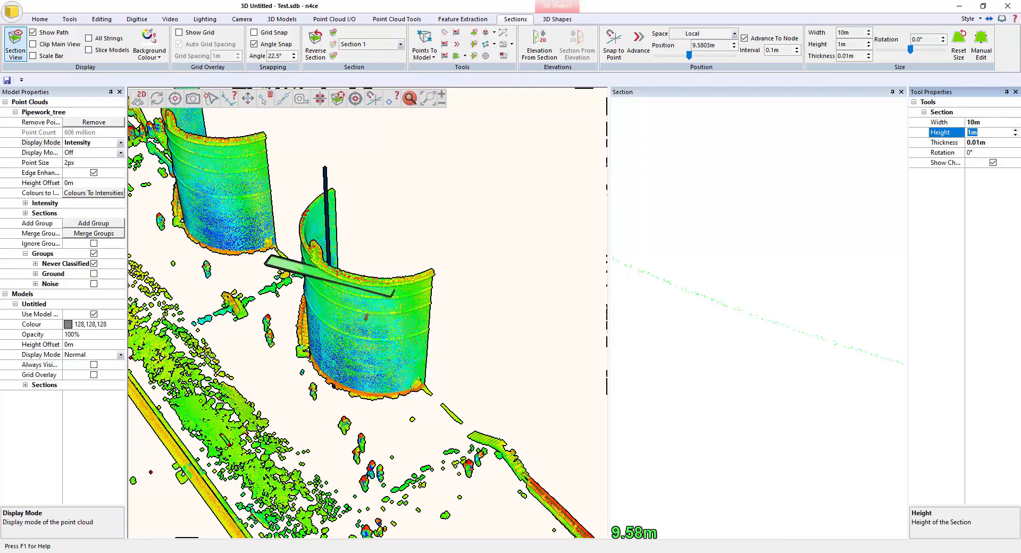
type("10")
left_click(996, 123)
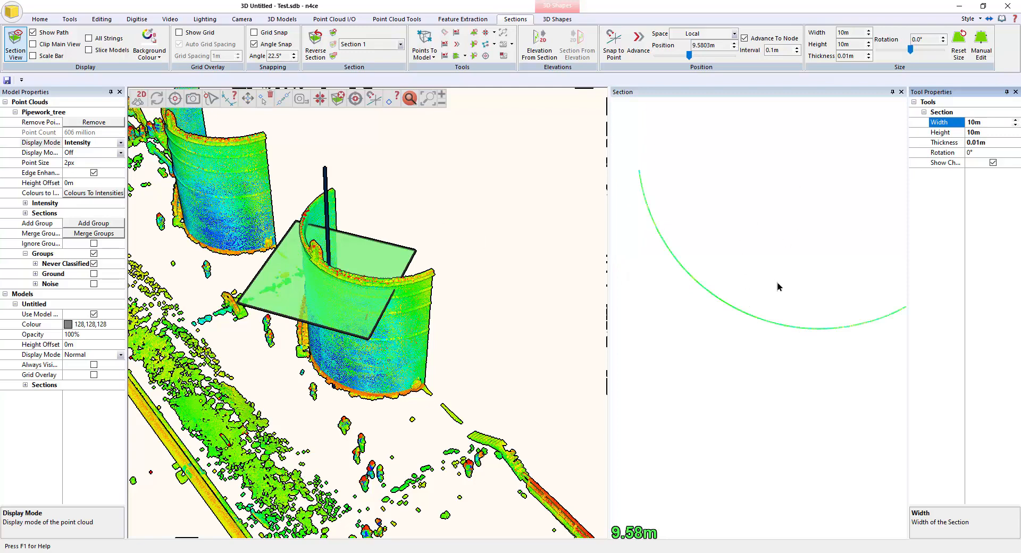
Step: Find the circle that fits the tank wall in the section, and set the digitising code to GAST
left_click(136, 19)
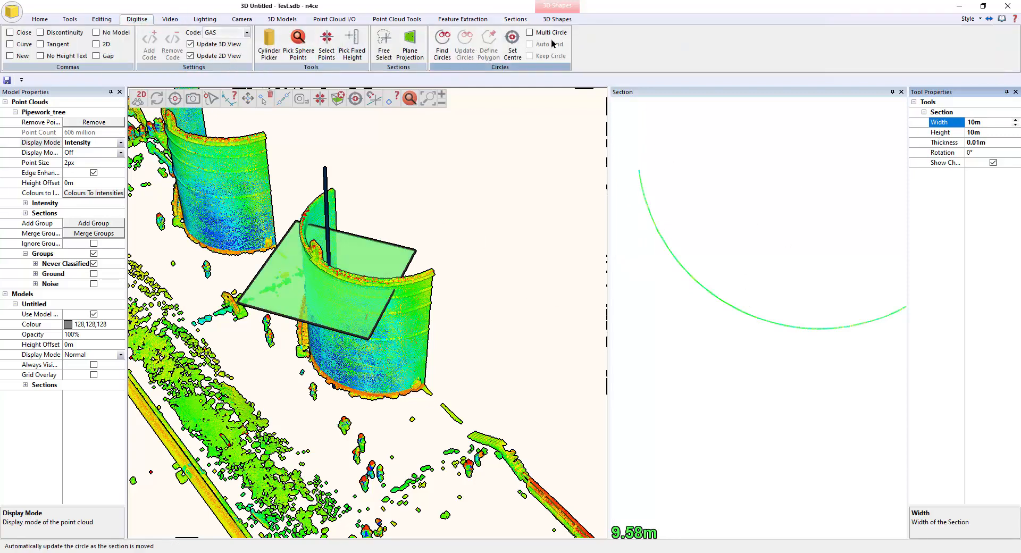
left_click(442, 42)
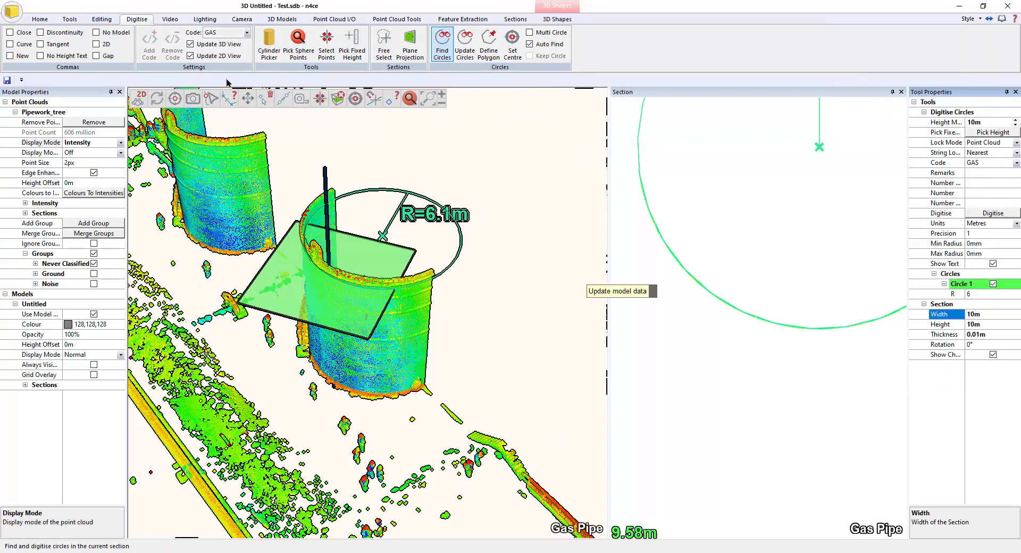
left_click(223, 32)
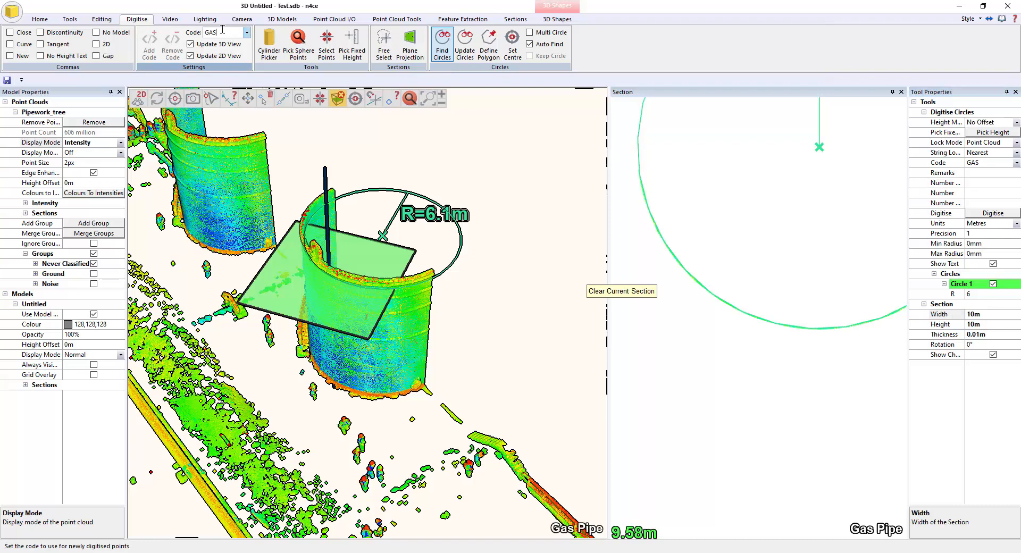
type("T")
key("Return")
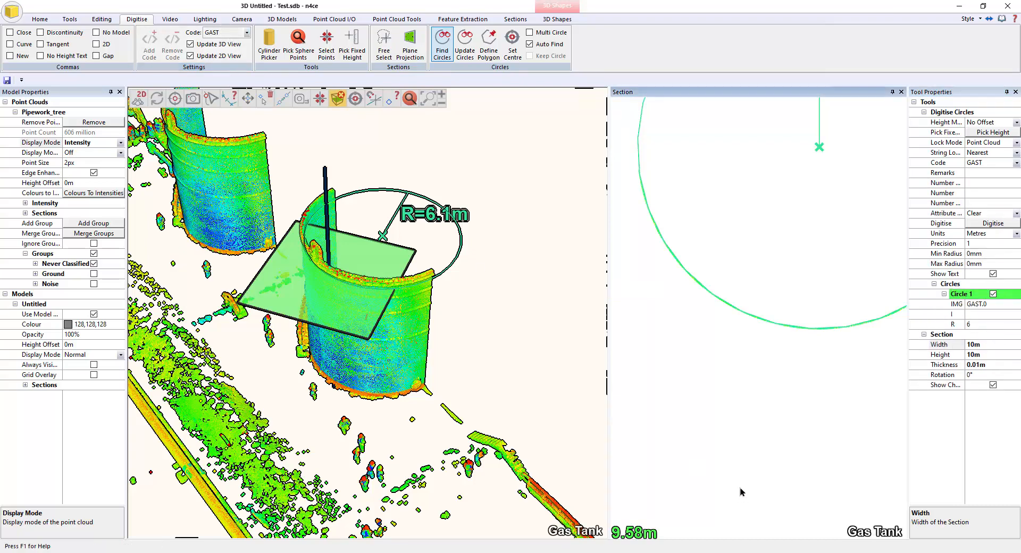
Step: Set a fixed height of about 16.88 for the digitised circle by picking a point on the tank's top rim
middle_click_drag(510, 339, 453, 304)
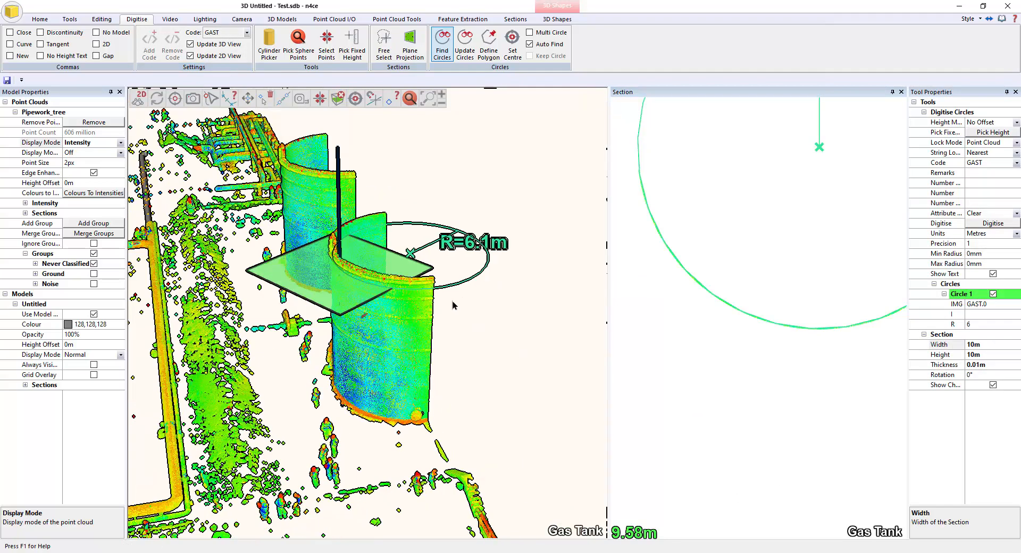
middle_click_drag(777, 326, 759, 418)
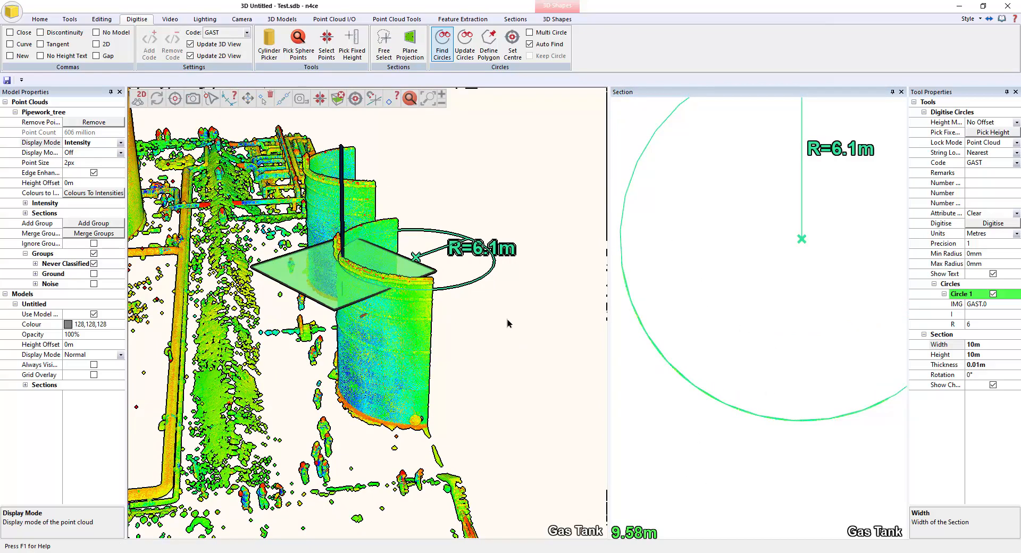
middle_click_drag(507, 320, 373, 279)
middle_click_drag(468, 286, 372, 261)
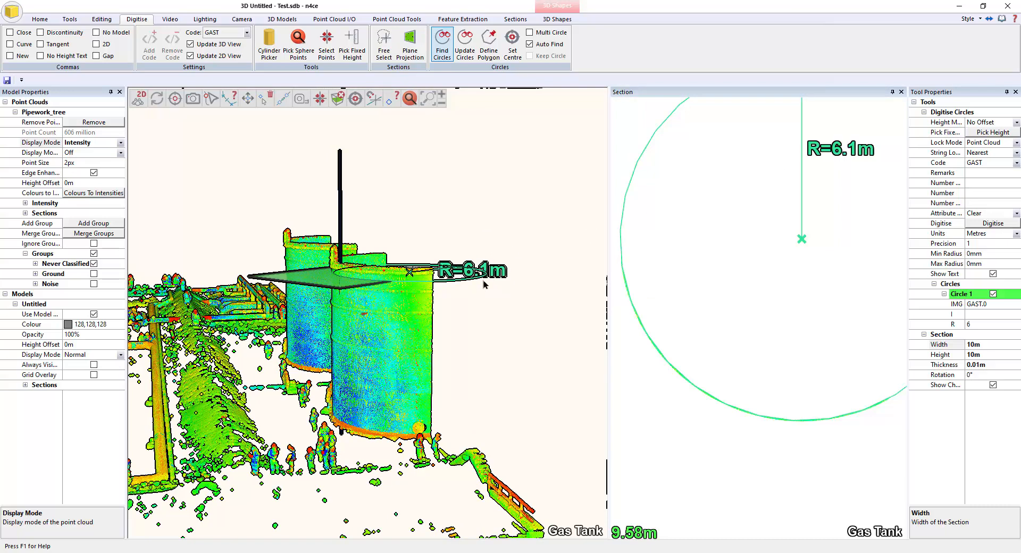
left_click(985, 133)
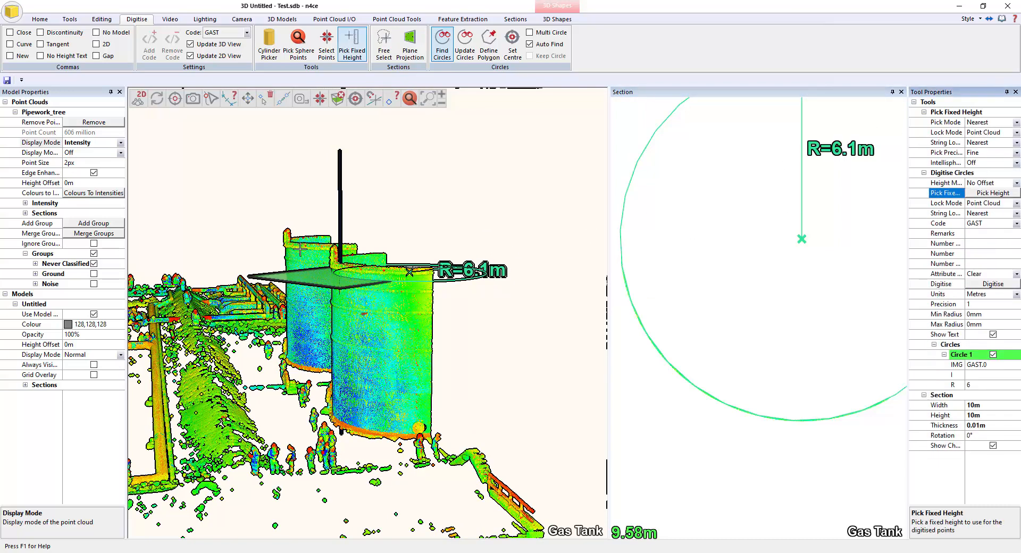
left_click(383, 251)
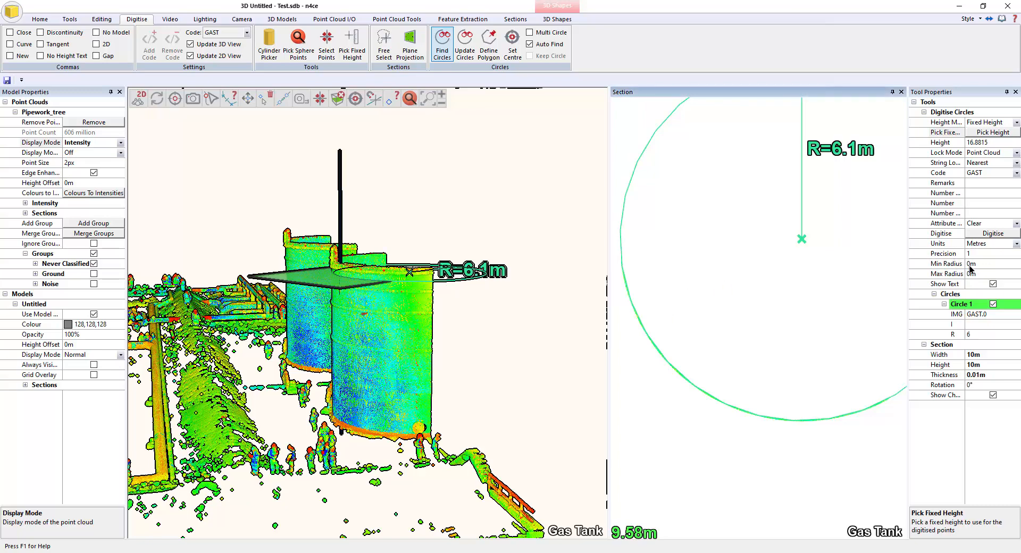
Step: Measure the tank's vertical height from base to rim for the circle's I attribute, shorten it to 12.7, and digitise the tank
left_click(984, 323)
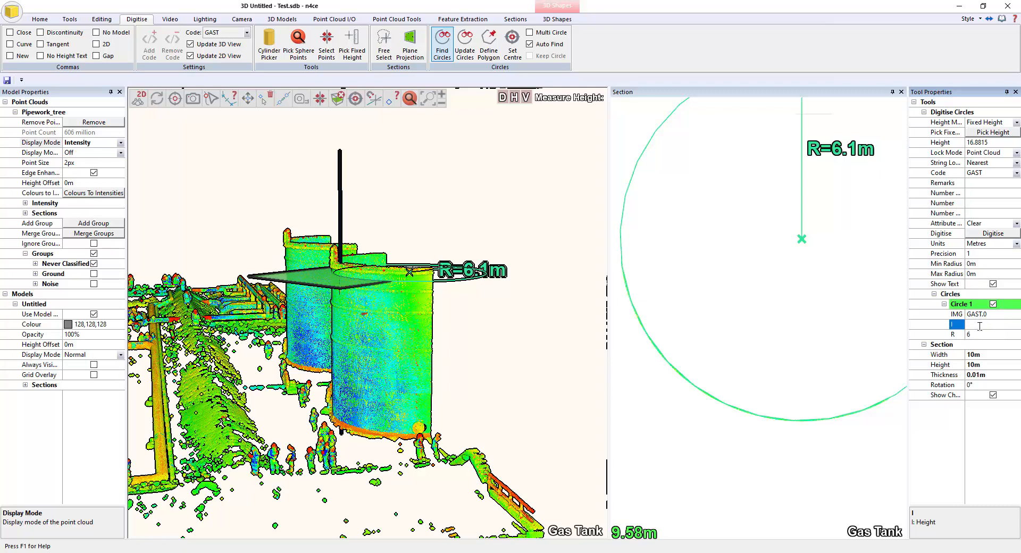
left_click(524, 98)
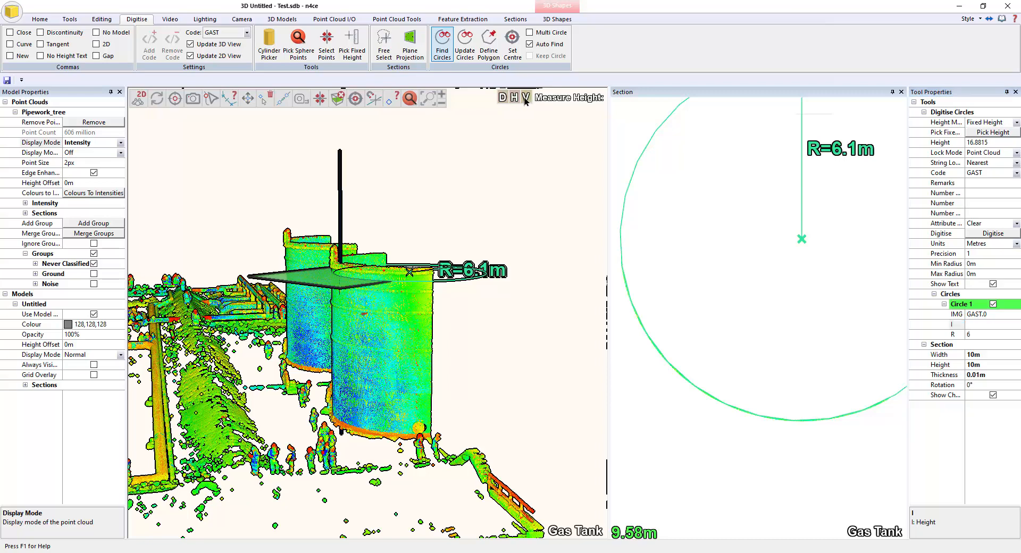
left_click(407, 437)
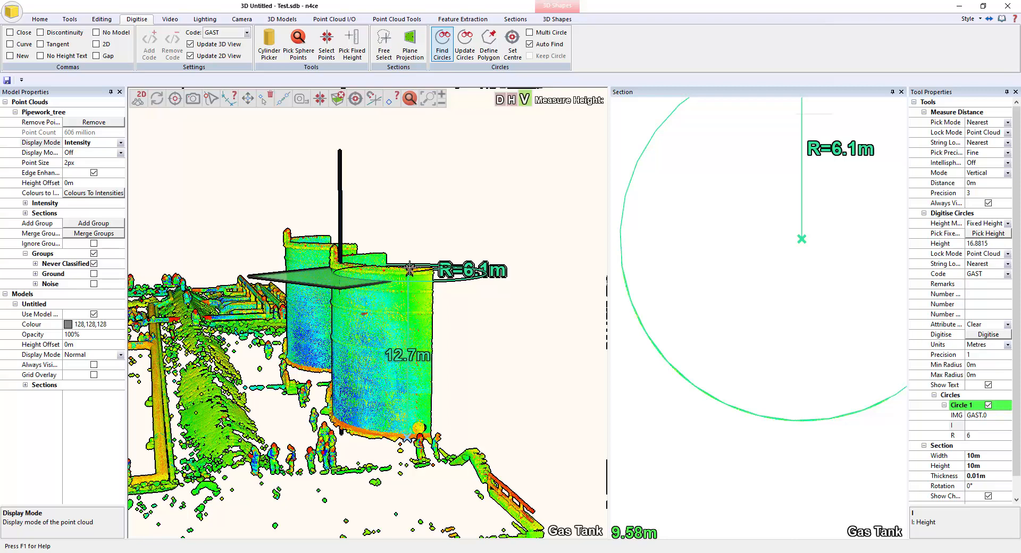
left_click(409, 270)
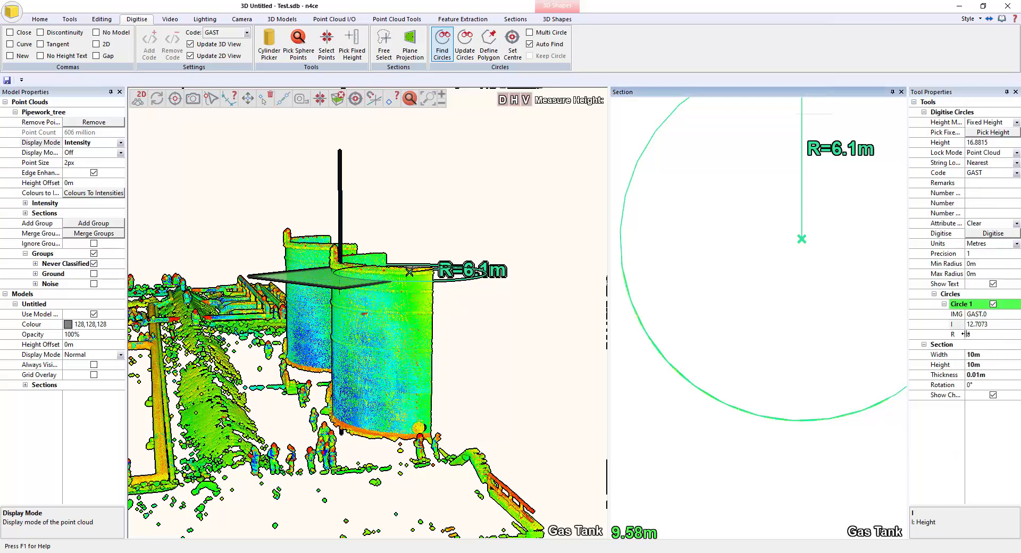
left_click(997, 325)
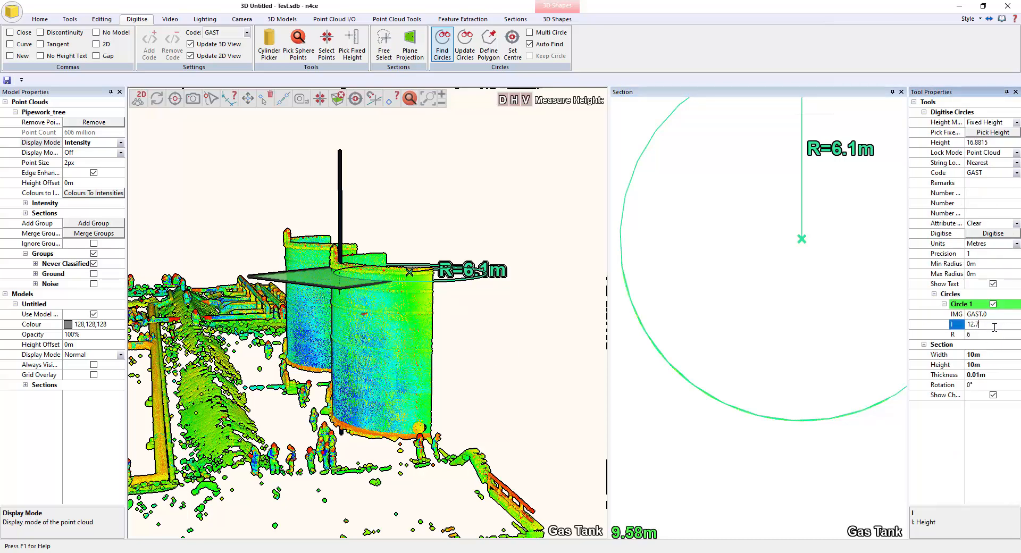
left_click(992, 233)
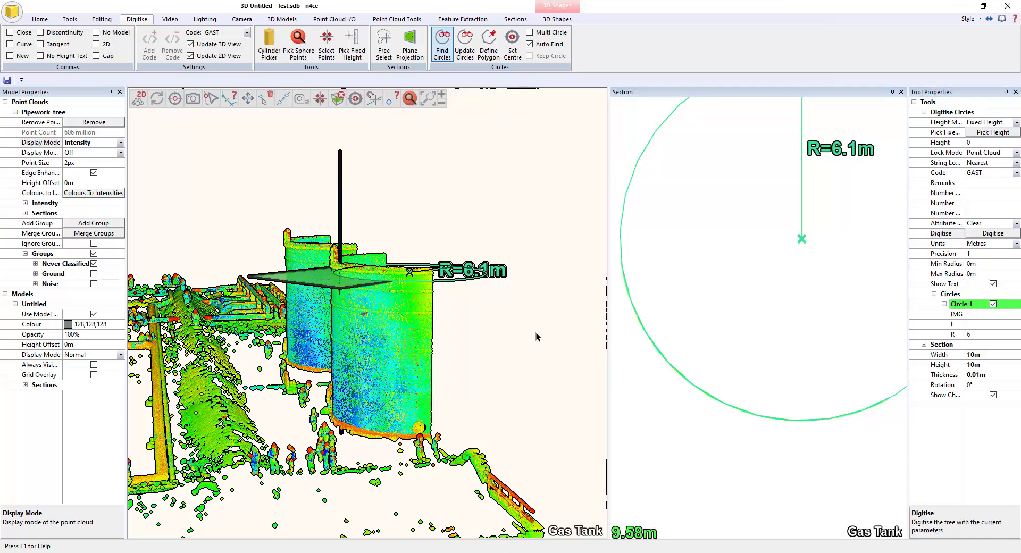
Step: Turn off 3D Shapes, turn on Shapes, and inspect the GAS-textured tank against the point cloud
left_click(40, 19)
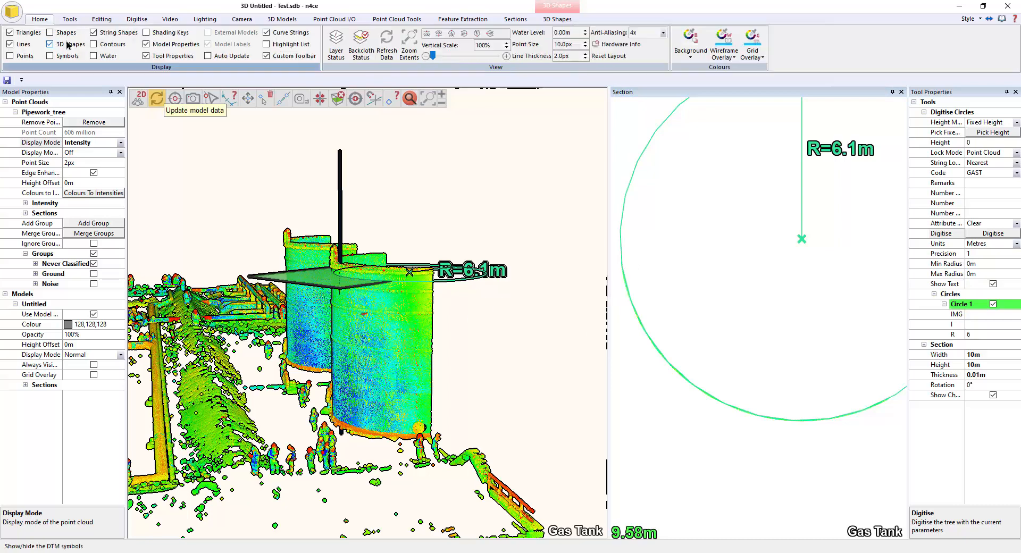
left_click(68, 47)
left_click(67, 33)
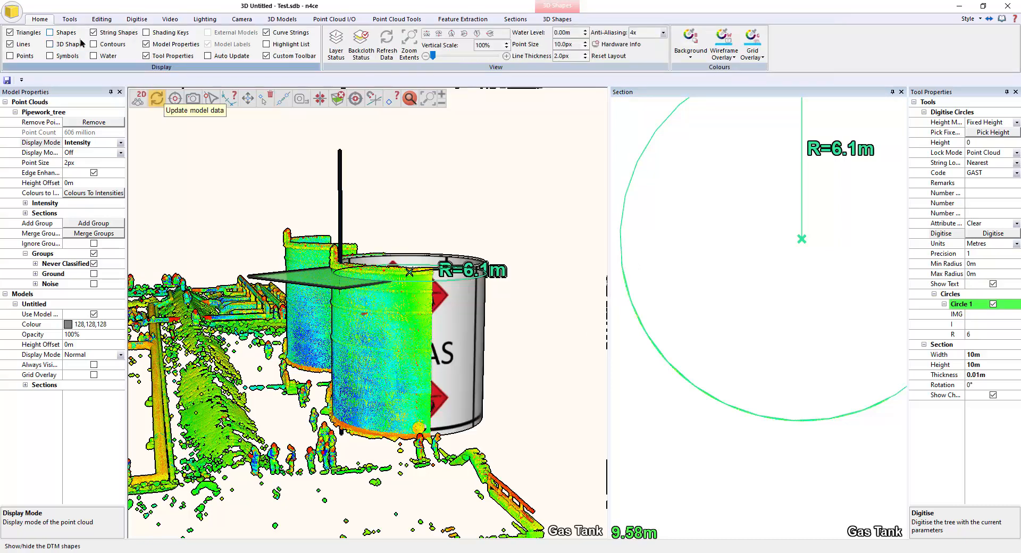
middle_click_drag(479, 211, 404, 180)
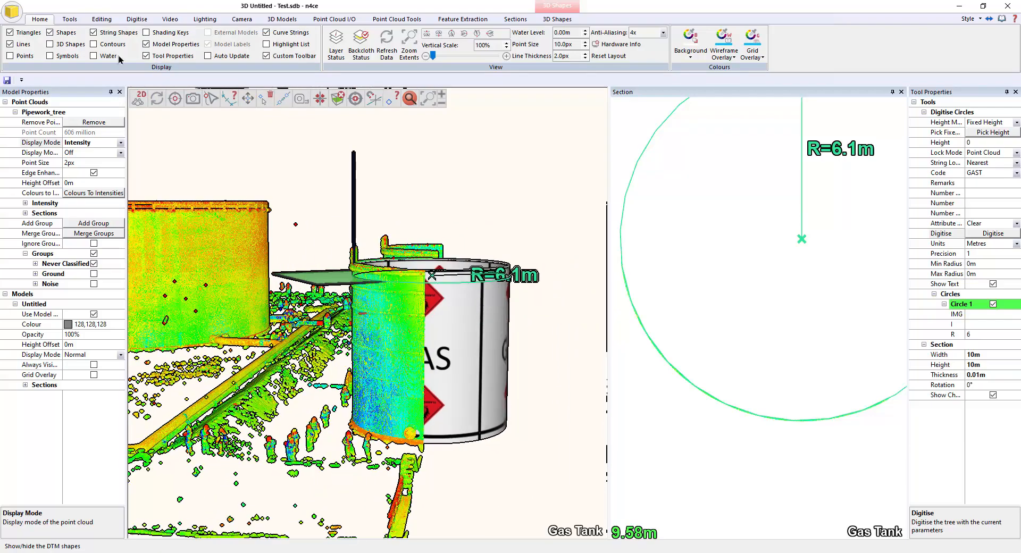
Step: Switch the Shapes and String Shapes displays off and back on while checking the textured tank
left_click(97, 35)
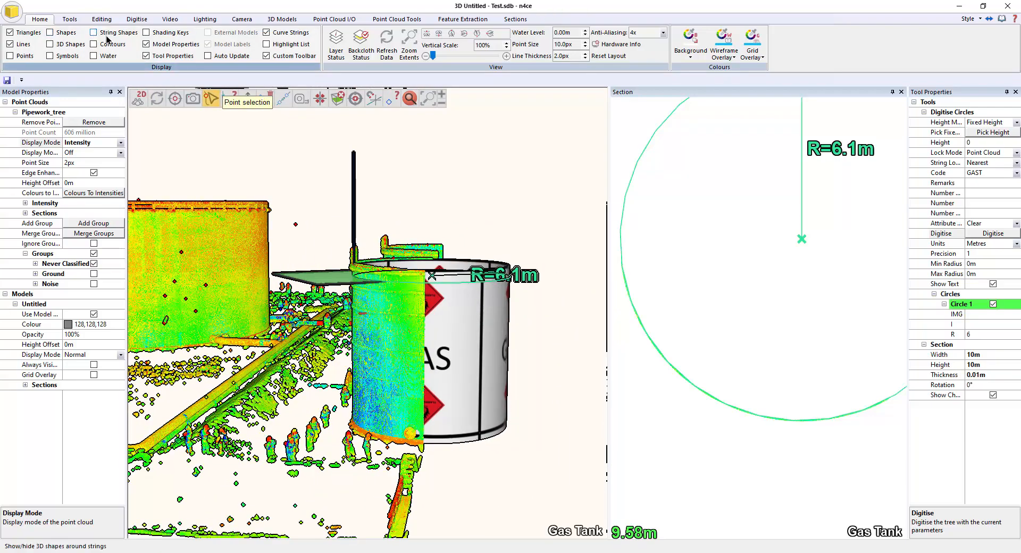
left_click(50, 33)
middle_click_drag(436, 214, 475, 248)
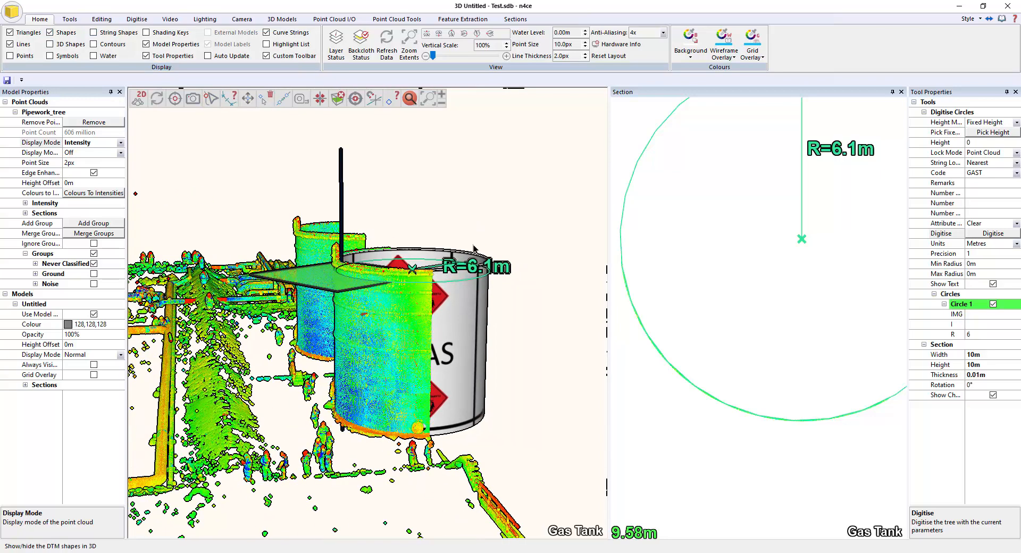
left_click(94, 32)
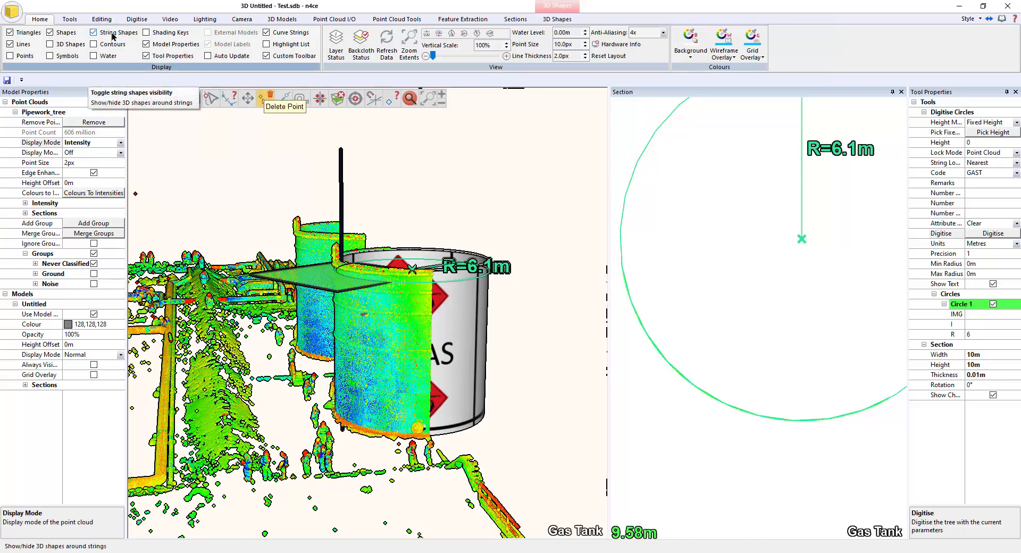
Step: Clear the digitised tank's current section without keeping it
scroll(424, 205, "down", 3)
middle_click_drag(424, 205, 631, 224)
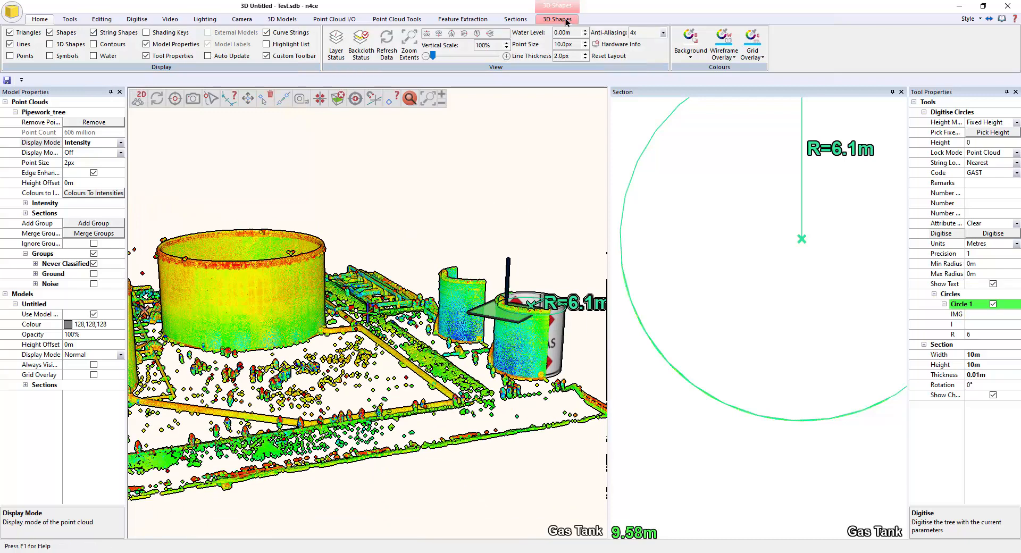
left_click(515, 19)
left_click(333, 42)
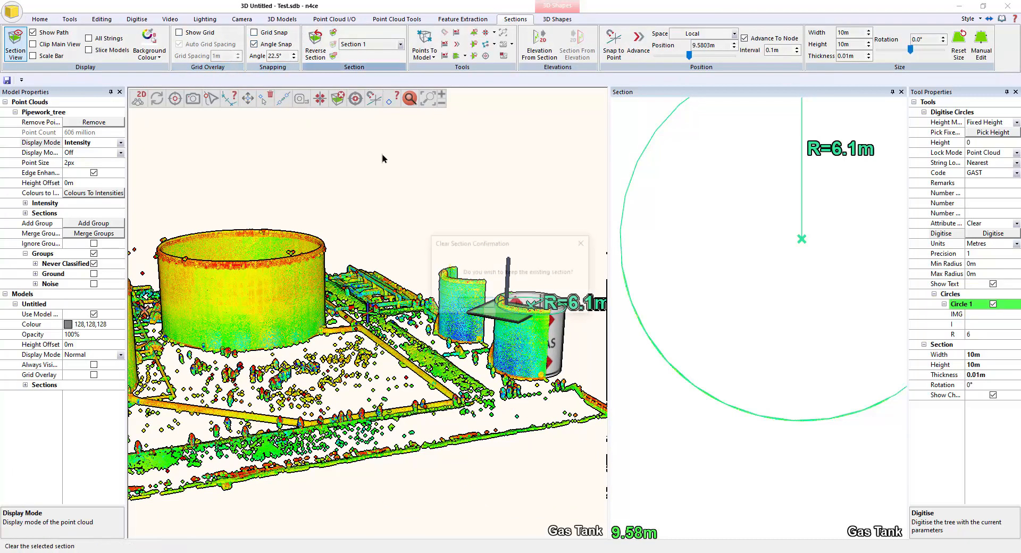
left_click(521, 310)
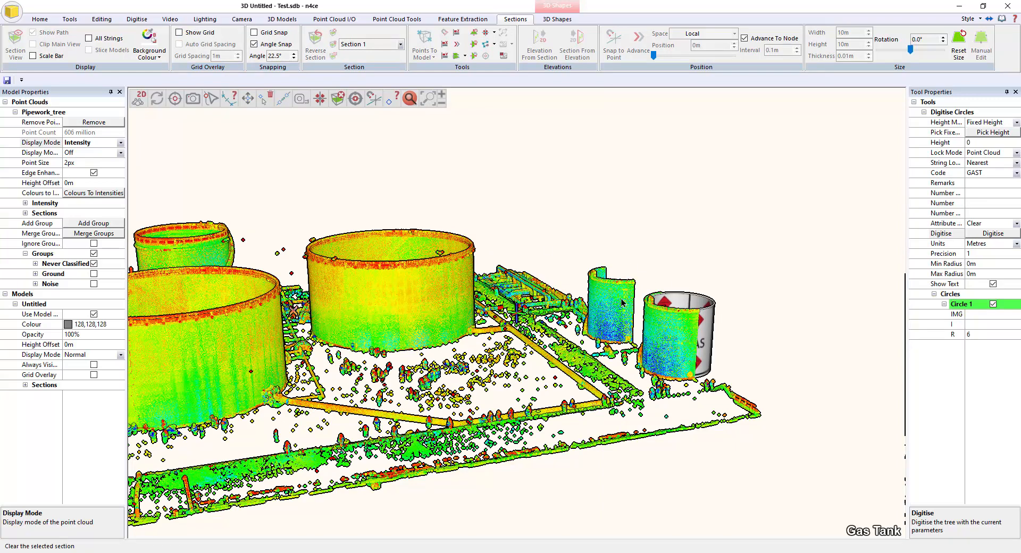
Step: Create a section along the Z axis and centre it on the upper wall of the other small tank
left_click(457, 33)
left_click(662, 320)
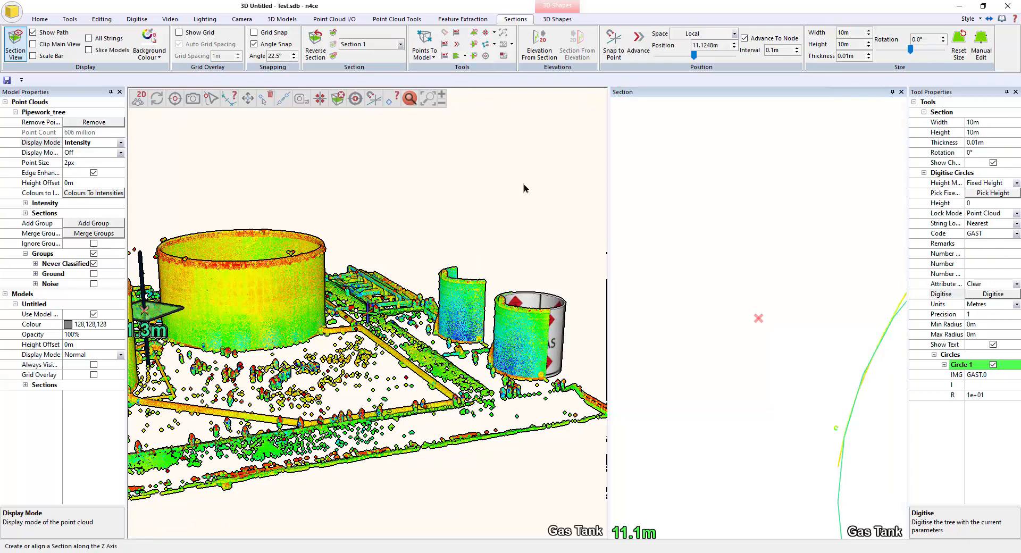
left_click(485, 56)
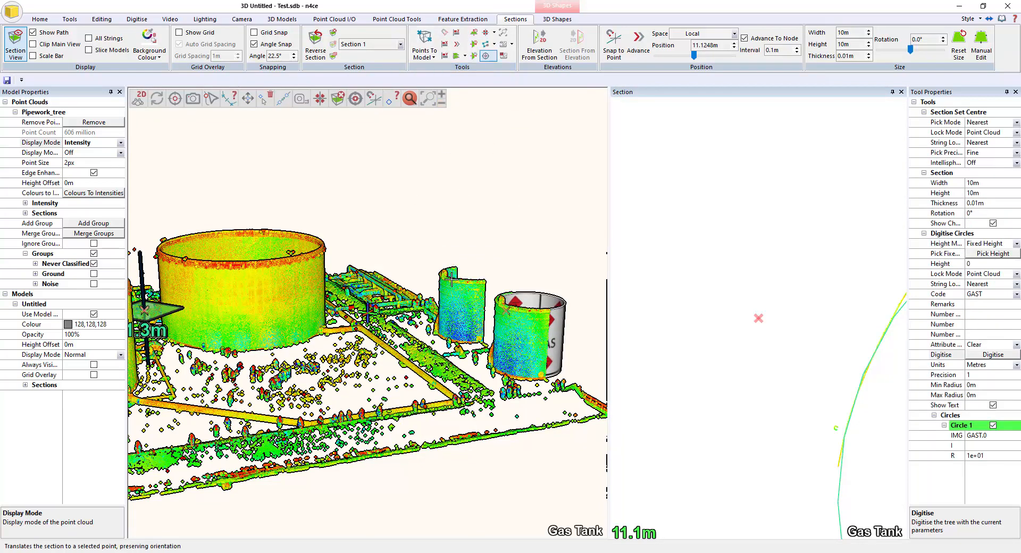
left_click(453, 278)
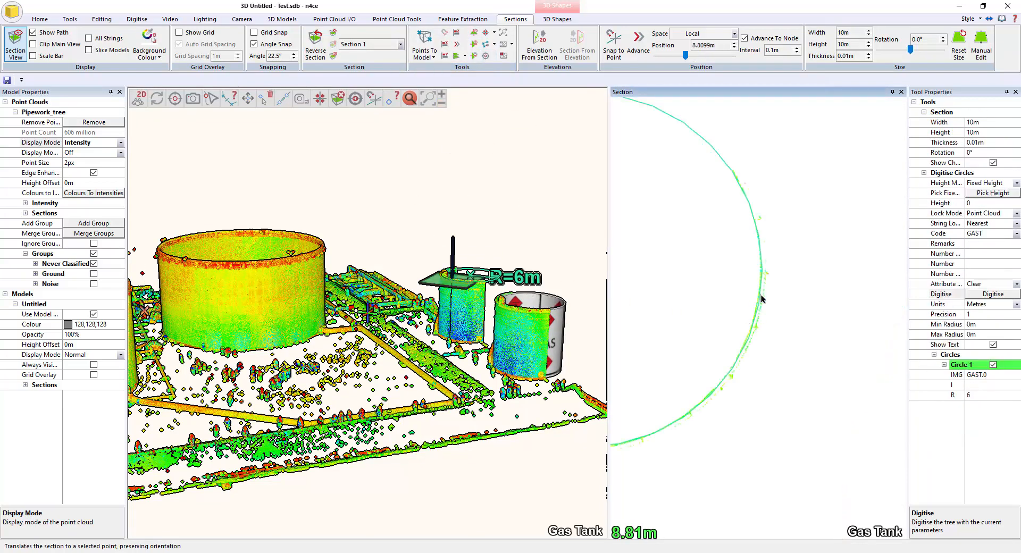
middle_click_drag(769, 311, 828, 309)
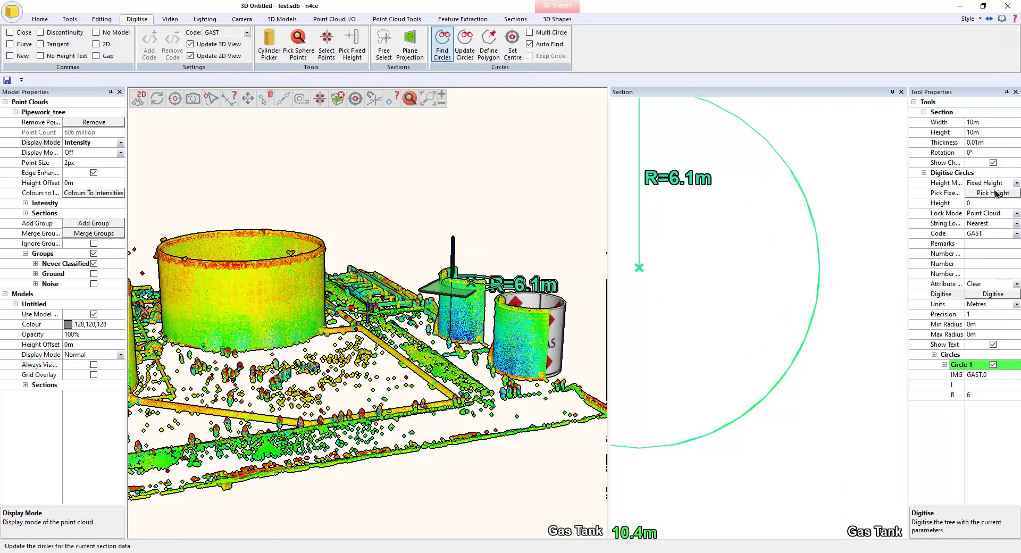
Step: Set a fixed height of about 16.95 for the second tank's circle by picking a point on its top rim
left_click(996, 195)
scroll(424, 264, "up", 4)
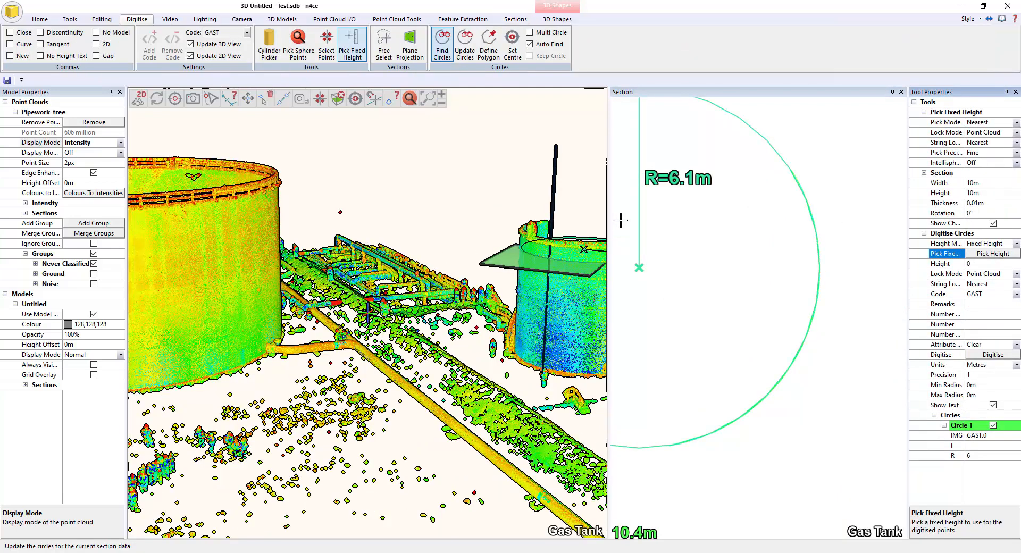
left_click(549, 228)
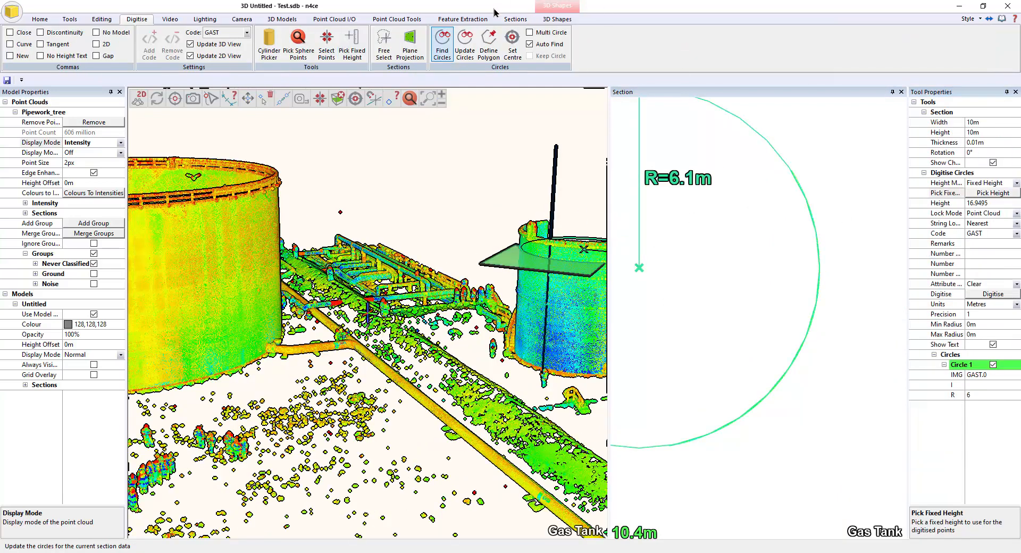
Step: Measure the second tank's vertical height from base to rim as about 12.82 for the circle's I attribute, and digitise the tank with code GAST
left_click(978, 384)
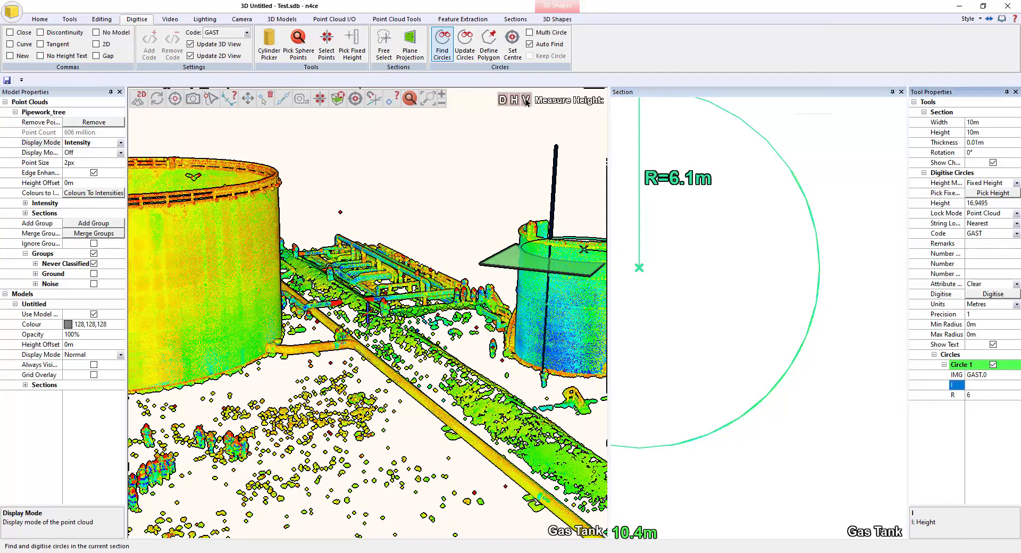
left_click(525, 101)
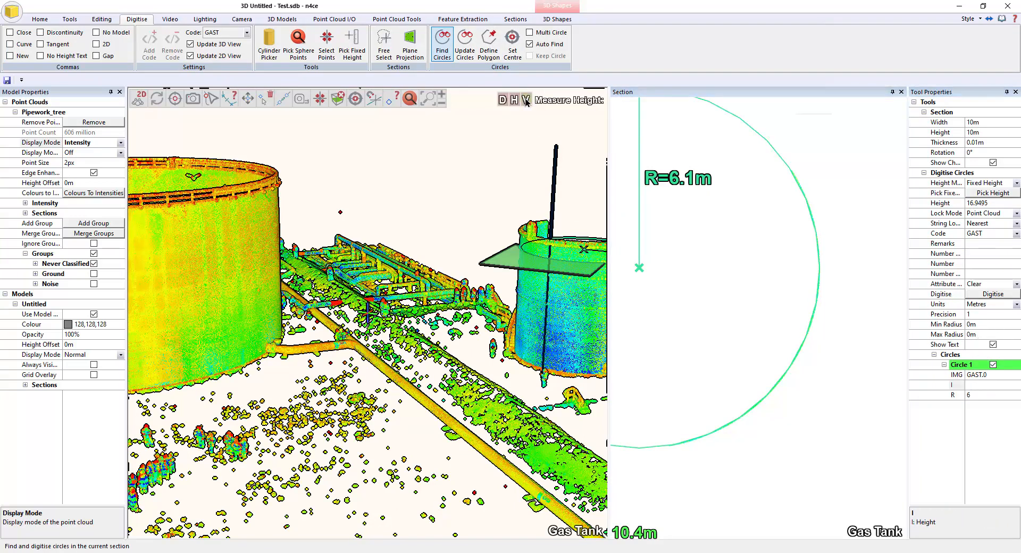
left_click(573, 375)
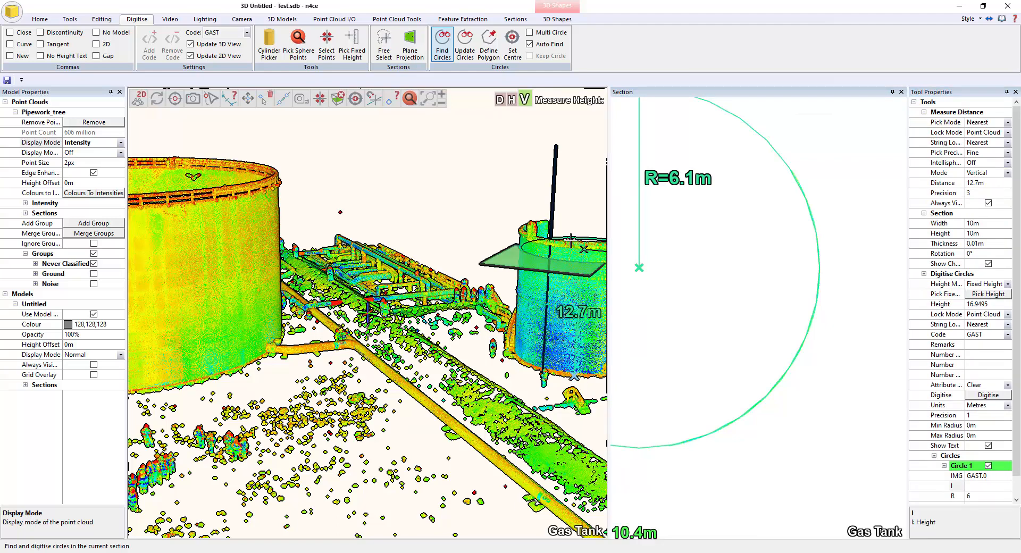
left_click(572, 218)
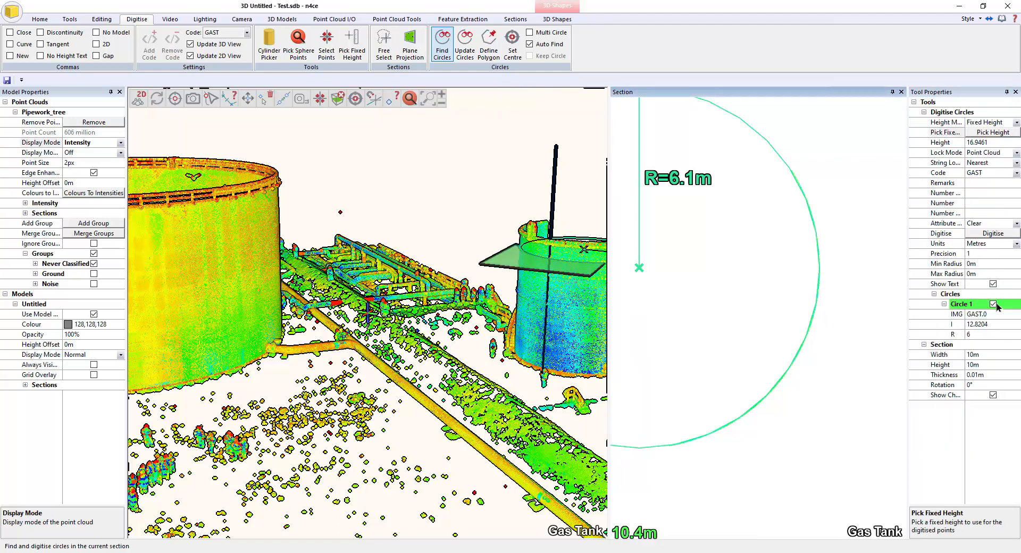
left_click(994, 234)
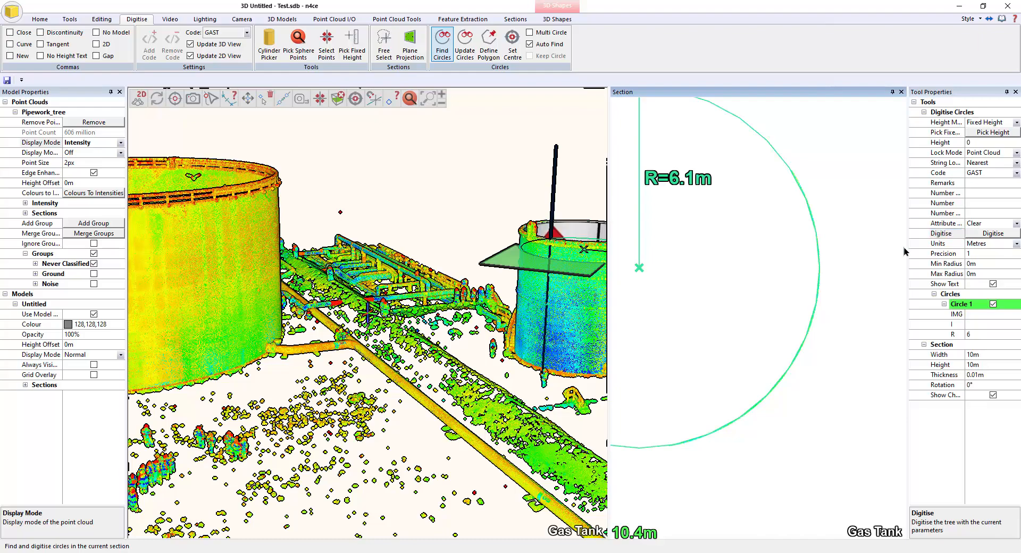
Step: End circle finding, clear the second tank's section without keeping it, and set the Pipework_tree point cloud's display mode to Off
scroll(454, 239, "down", 5)
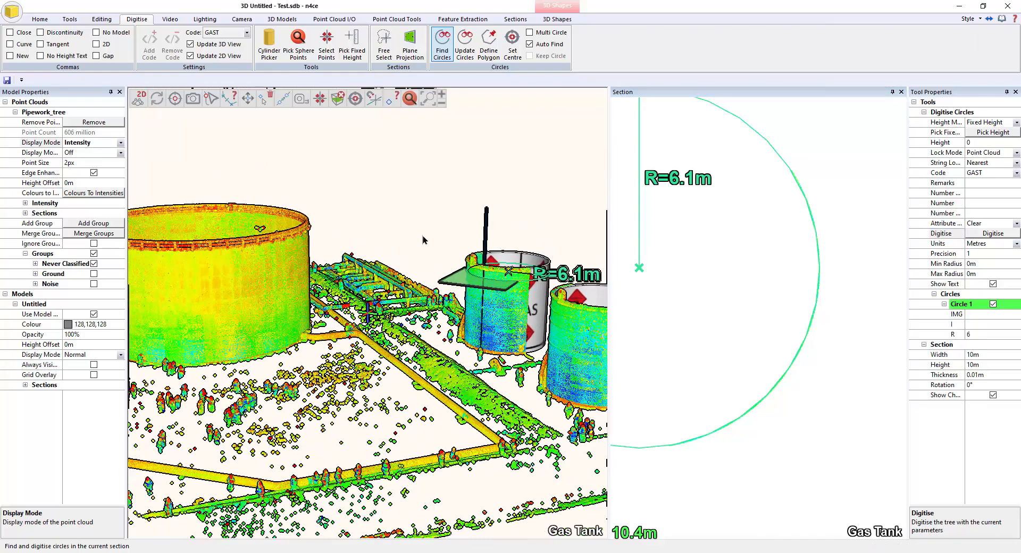
scroll(397, 256, "down", 2)
left_click_drag(593, 229, 741, 229)
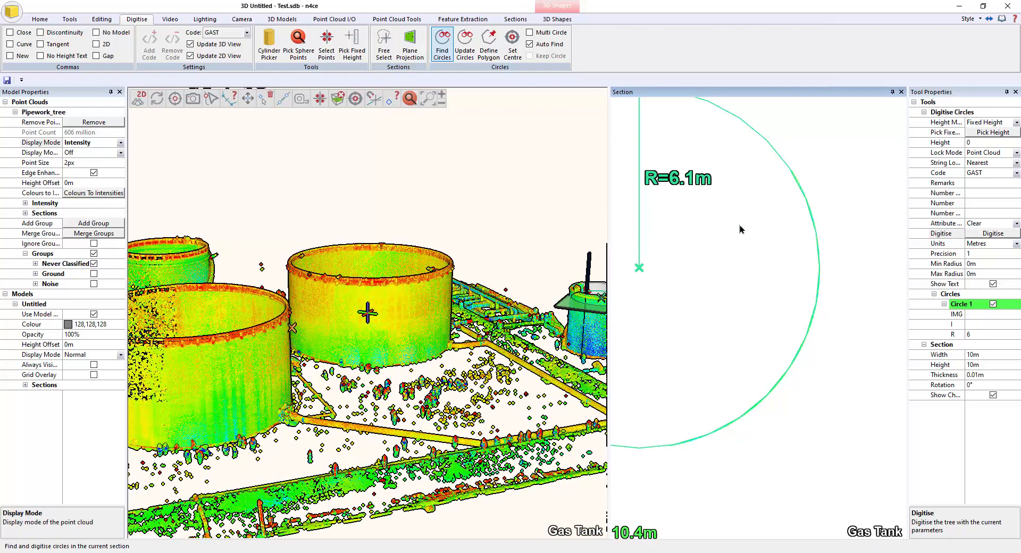
key("Escape")
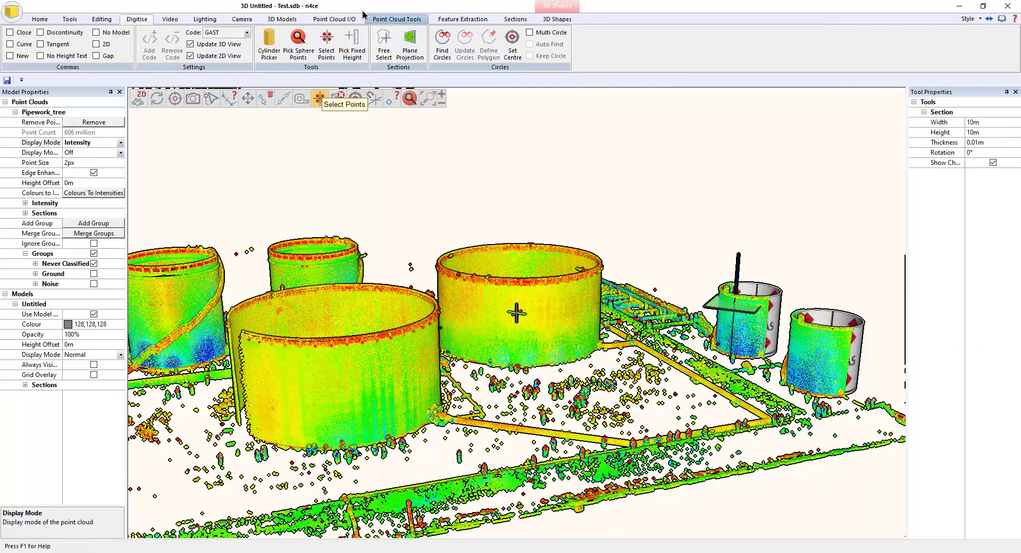
left_click(338, 98)
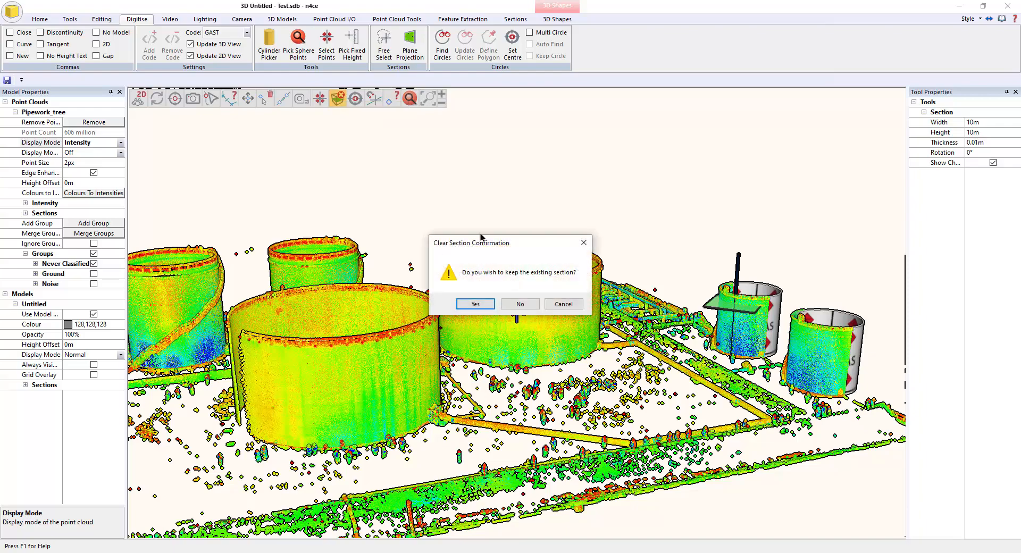
left_click(520, 304)
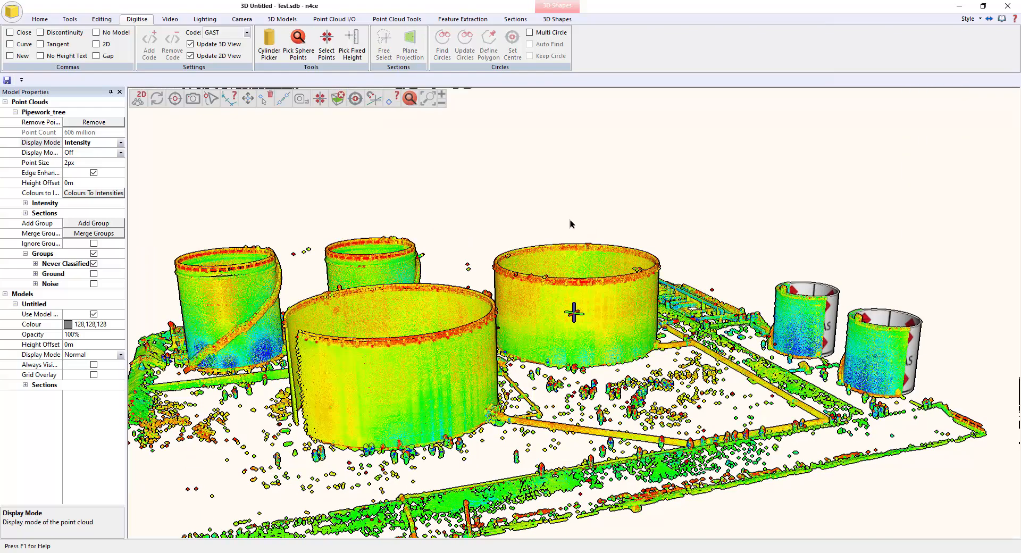
left_click(120, 143)
left_click(100, 153)
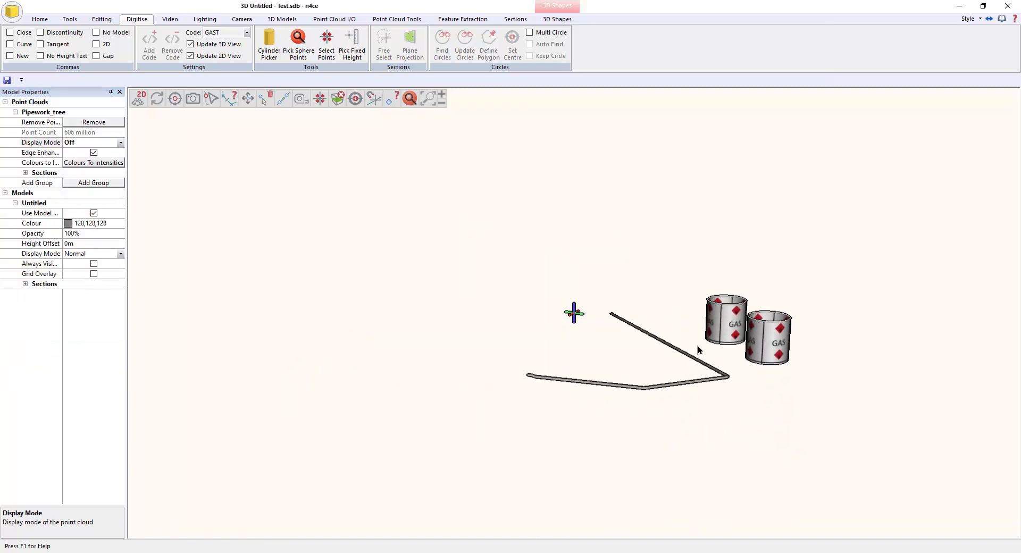
Step: Examine the GAS textures on the digitised pipe and both tanks up close and from an overall view
left_click_drag(698, 345, 718, 351)
double_click(782, 362)
scroll(585, 377, "up", 5)
left_click_drag(585, 377, 417, 410)
double_click(400, 442)
scroll(626, 347, "up", 4)
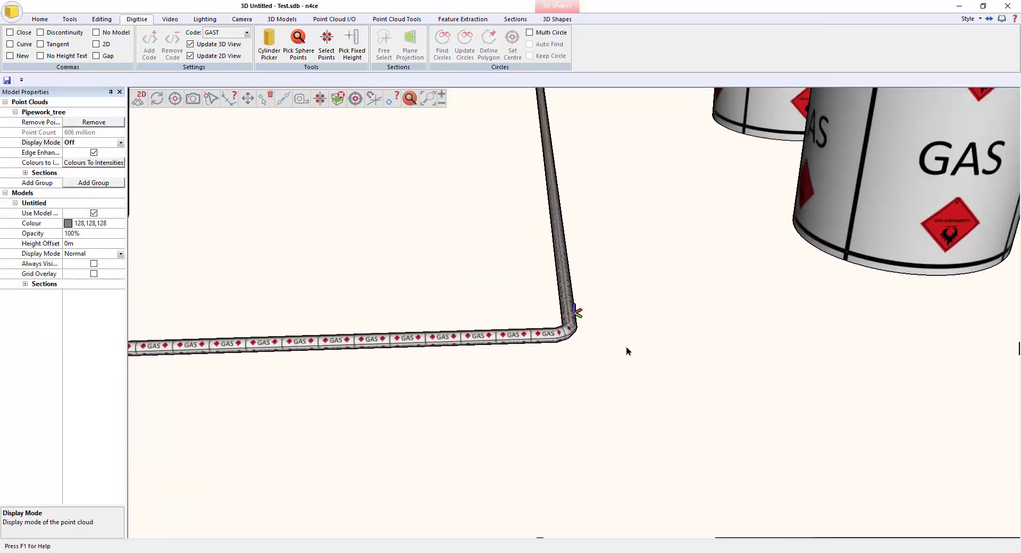
left_click_drag(626, 347, 588, 264)
middle_click_drag(588, 264, 549, 365)
scroll(549, 365, "down", 4)
left_click_drag(548, 365, 490, 367)
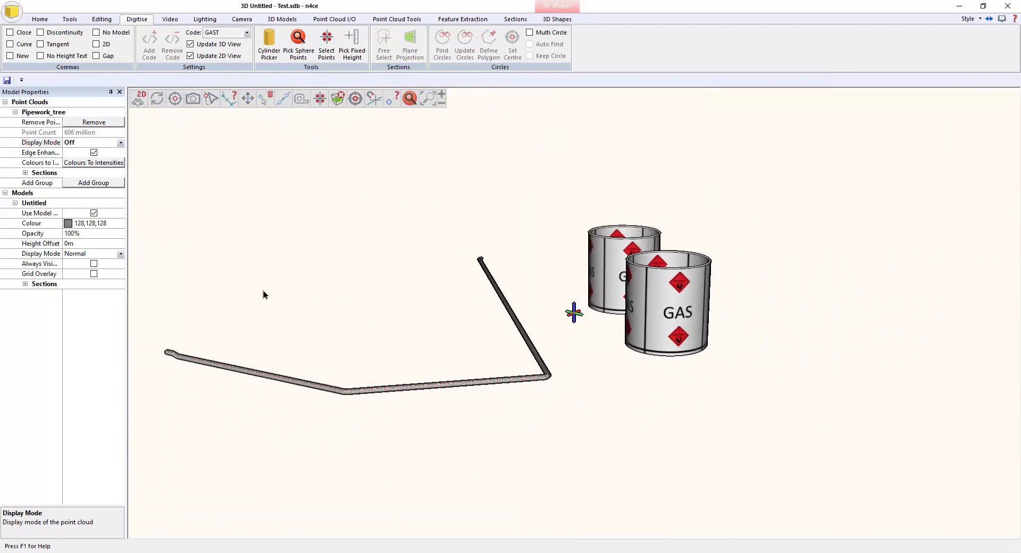
Step: Add the Pipework_DTM model to the selected backcloths so the terrain displays with the pipe and tanks
left_click(248, 98)
left_click(39, 18)
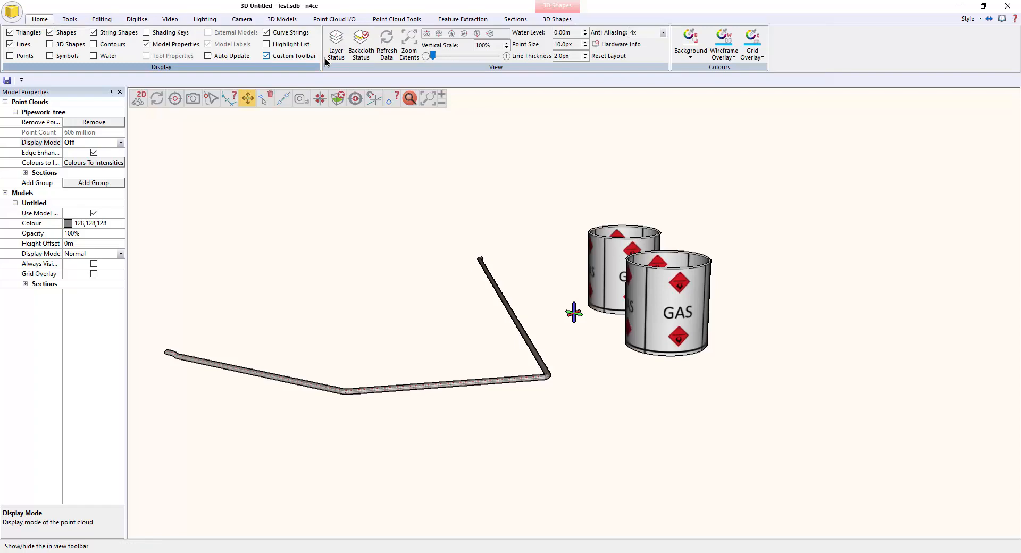
left_click(362, 60)
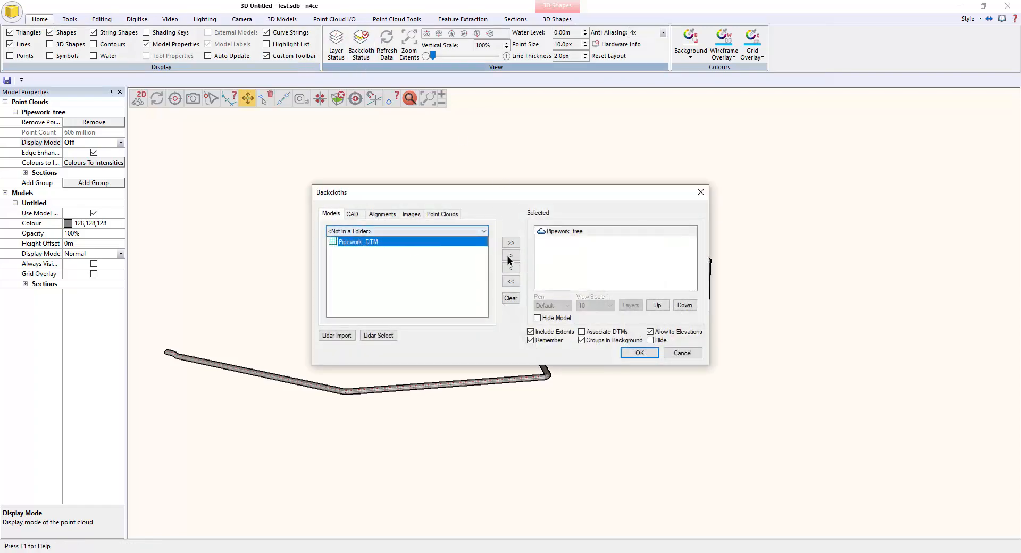
left_click(509, 257)
left_click(636, 353)
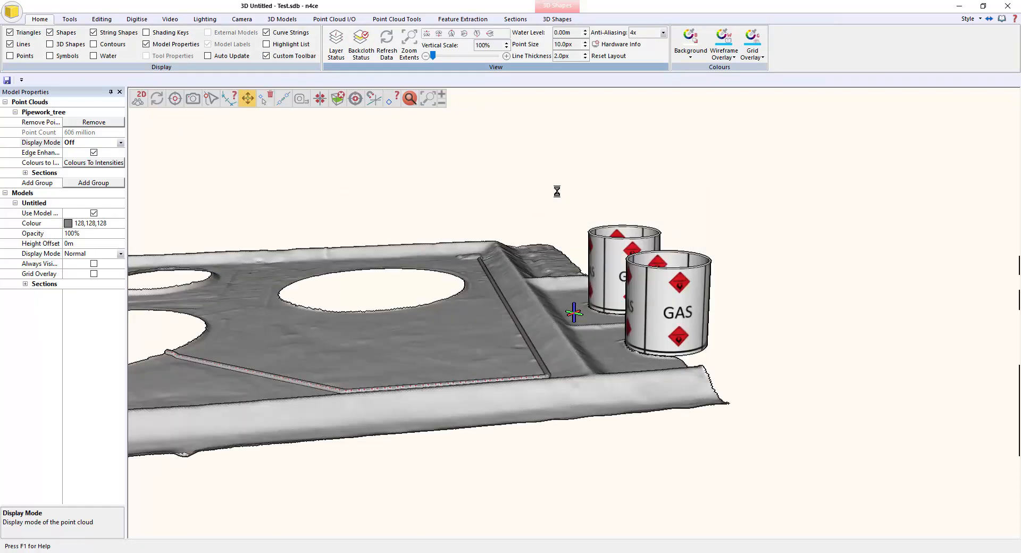
Step: Configure the 3D model export to include all models, with image export turned off
left_click(282, 18)
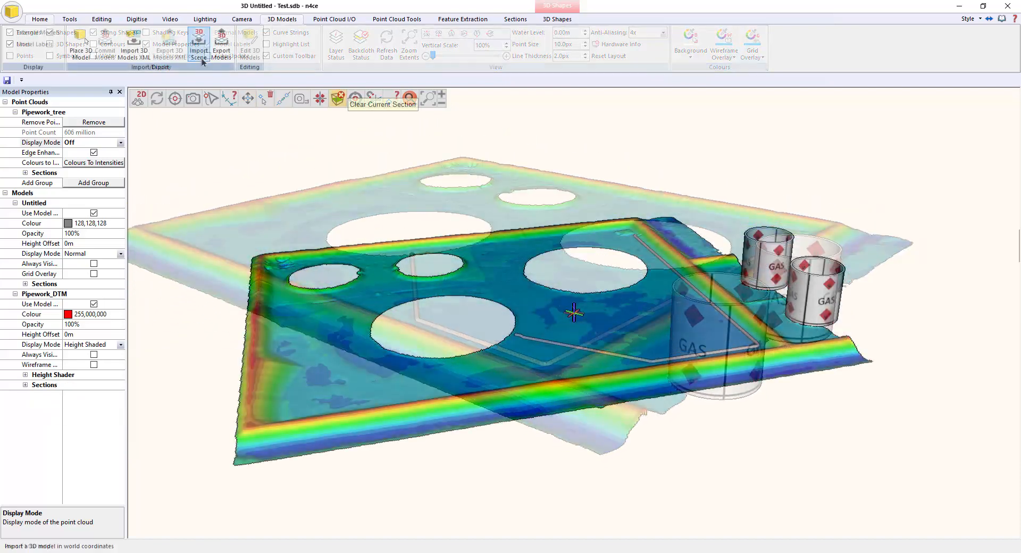
left_click(222, 62)
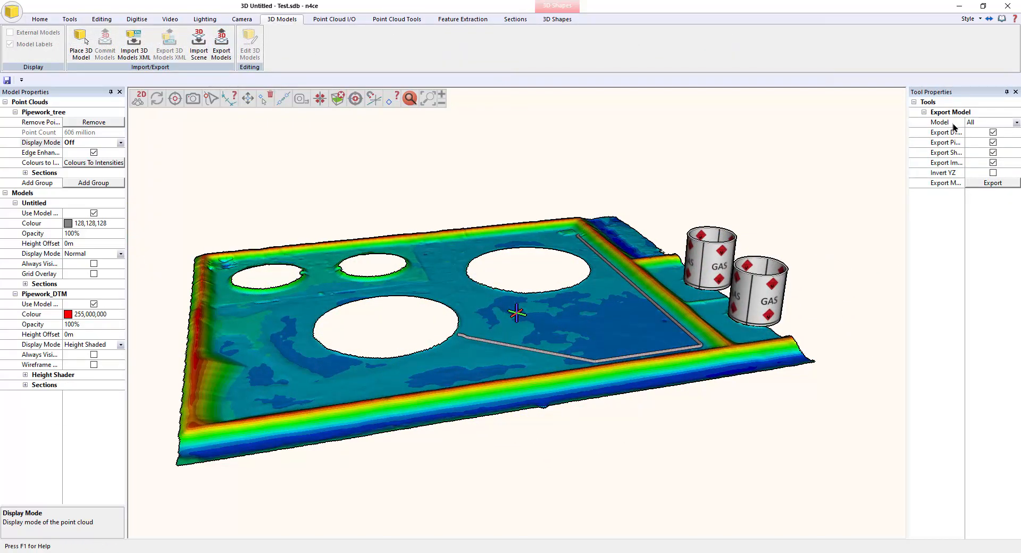
left_click(1018, 122)
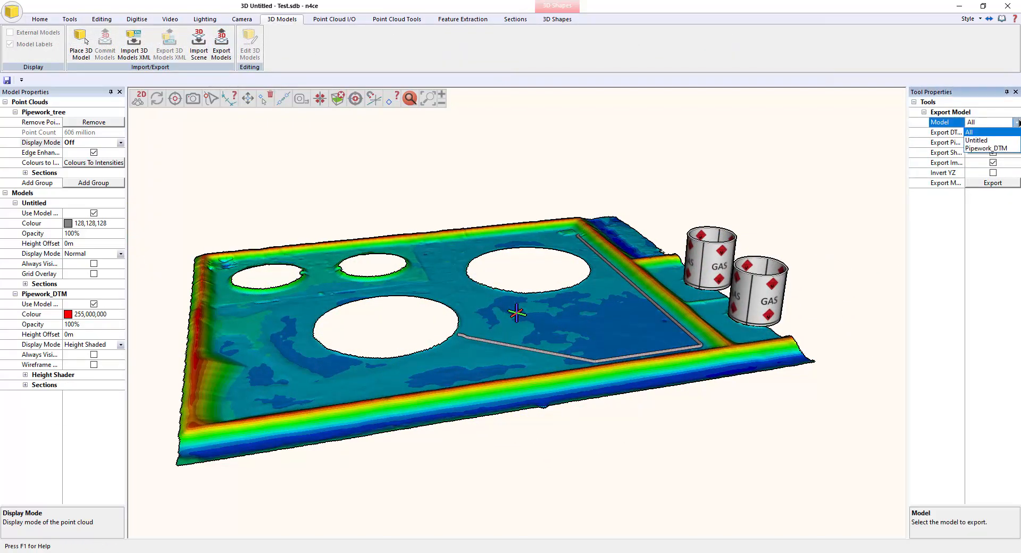
left_click(1017, 123)
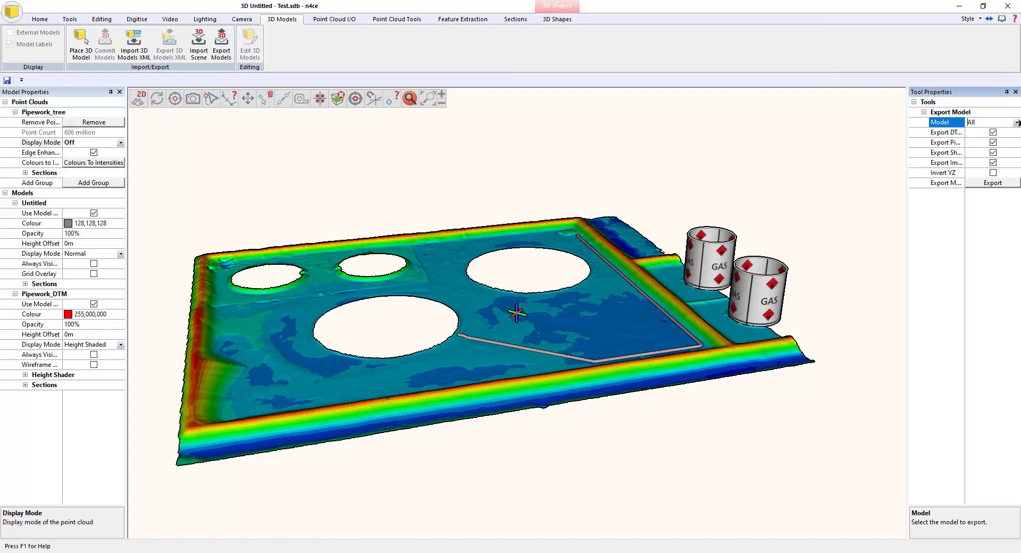
left_click(993, 164)
Step: Export the models to the Temp folder as an Industry Foundation Classes file named GasWorks
left_click(992, 183)
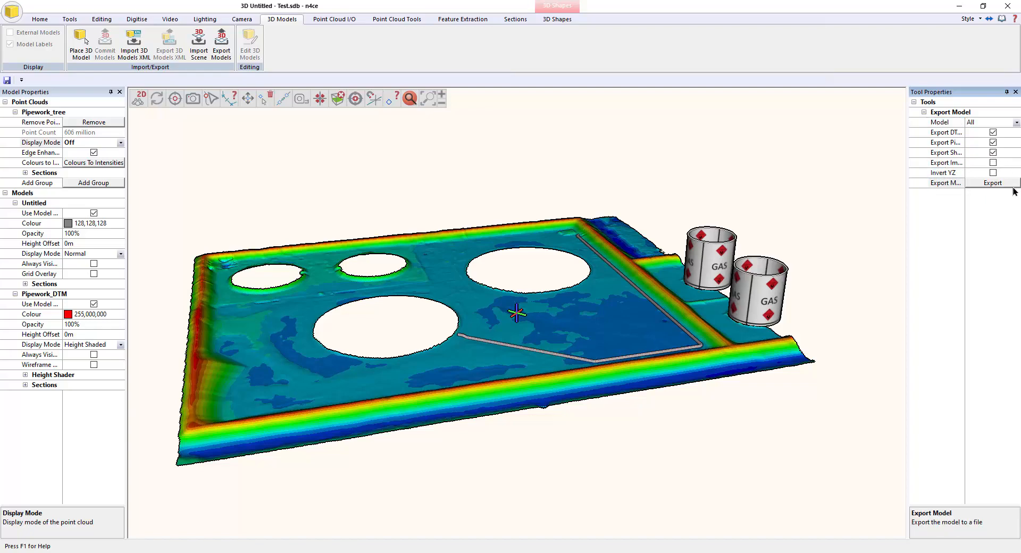
left_click(445, 426)
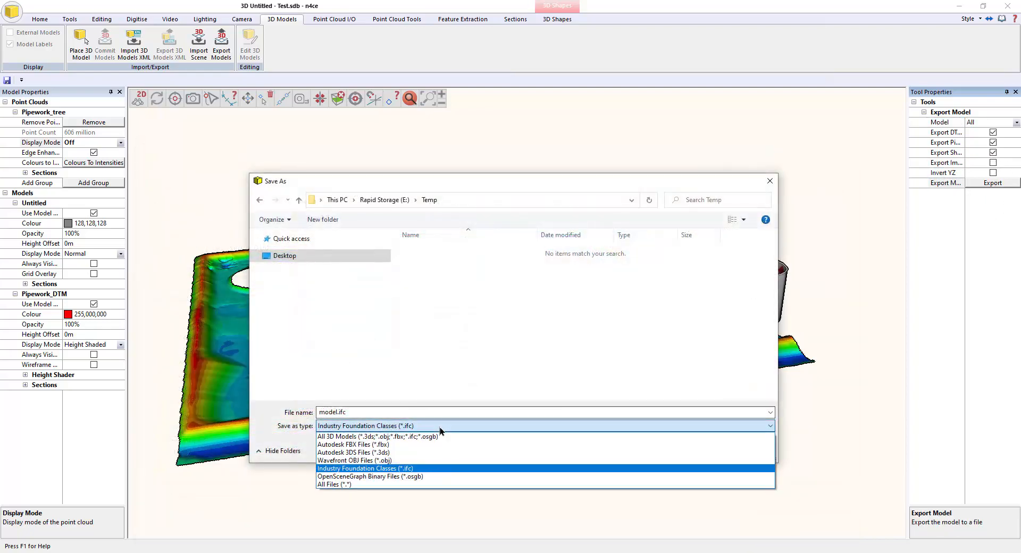
left_click(479, 466)
left_click(369, 412)
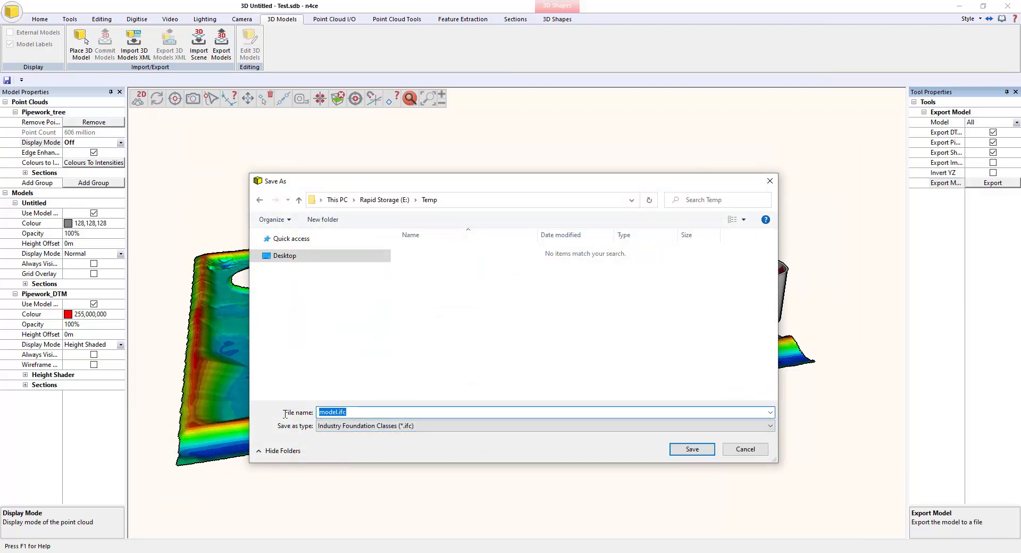
type("O")
type("asWorks")
key("Return")
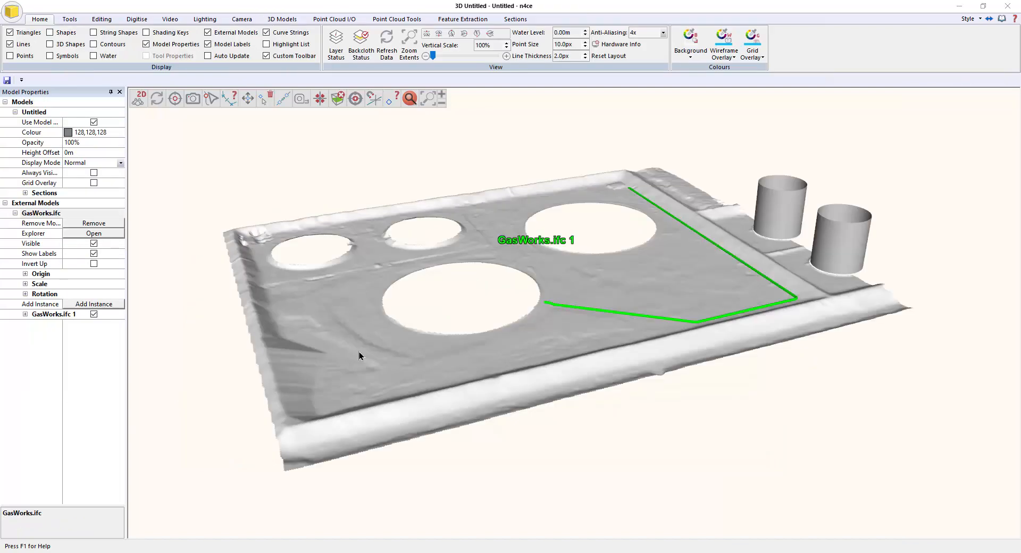
Step: Hide the labels of the GasWorks.ifc external model and inspect its terrain, tanks and pipe up close
left_click_drag(589, 351, 582, 329)
scroll(502, 343, "up", 1)
left_click_drag(665, 296, 640, 314)
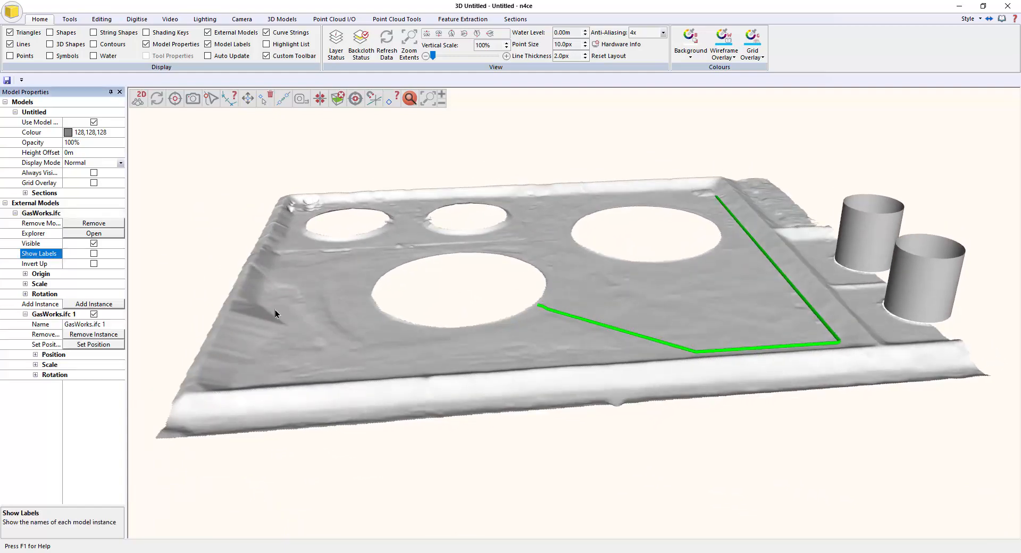
left_click_drag(660, 362, 572, 367)
double_click(526, 324)
scroll(605, 314, "up", 5)
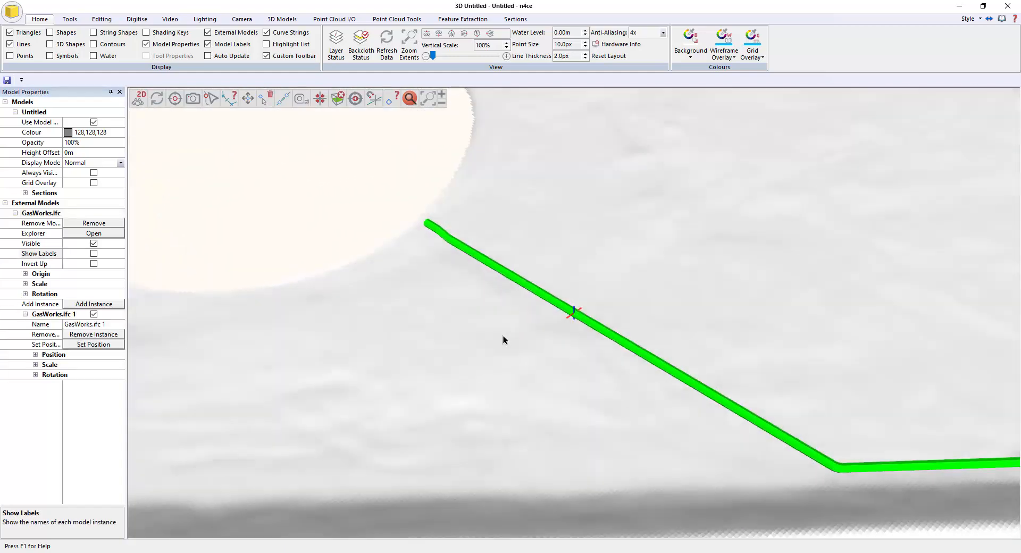
Step: Review the overall GasWorks.ifc model in 3D, including the terrain, both tanks and the full pipe route
scroll(529, 330, "down", 5)
middle_click_drag(686, 348, 640, 354)
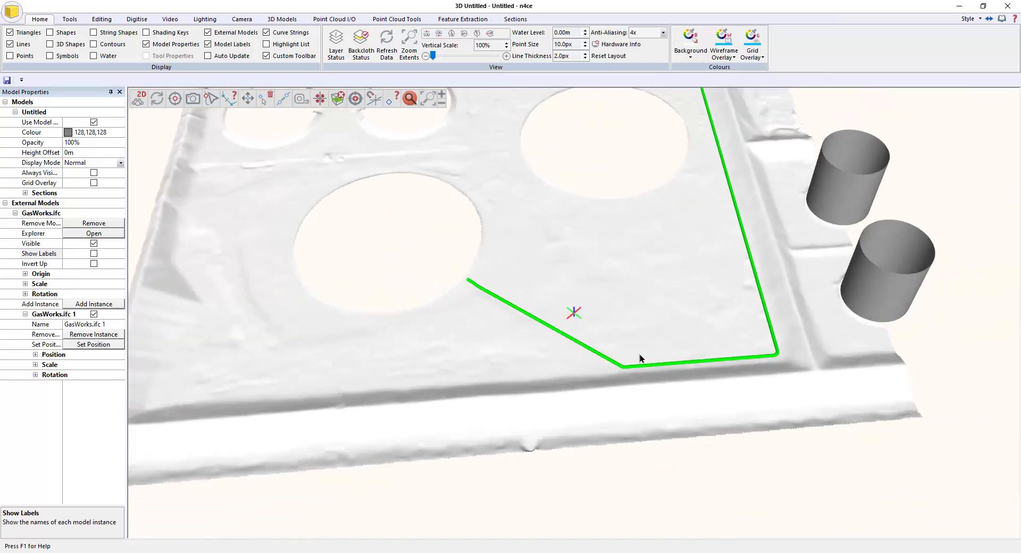
left_click_drag(639, 355, 617, 334)
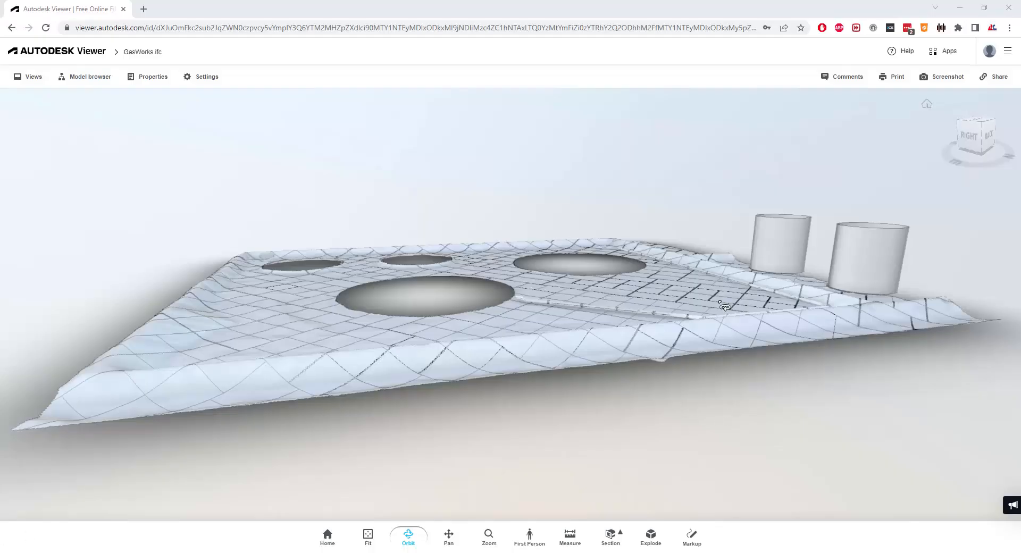
Step: Switch to Autodesk Viewer, inspect the gas pipe in GasWorks.ifc up close and list the model's elements in its model tree
left_click_drag(724, 307, 645, 355)
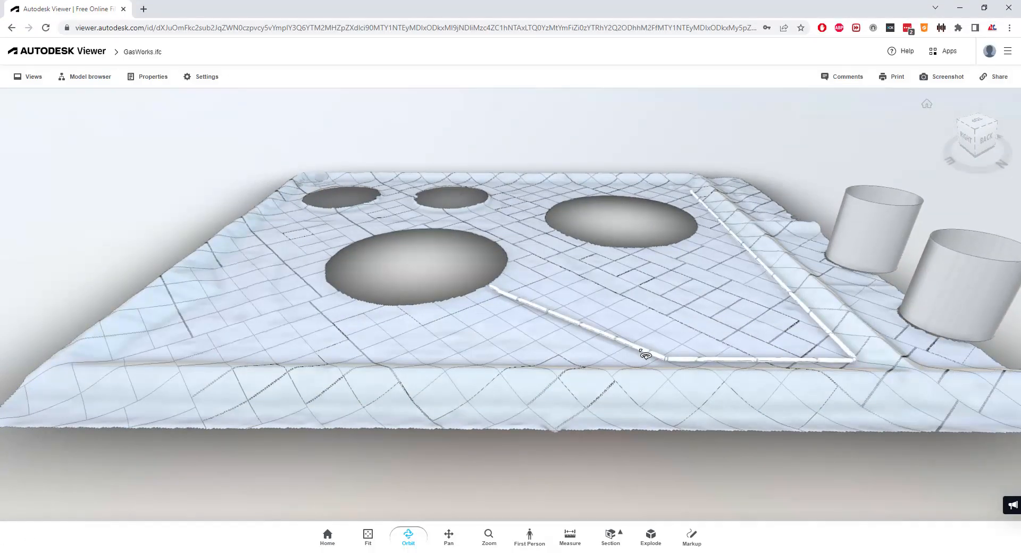
scroll(645, 355, "up", 5)
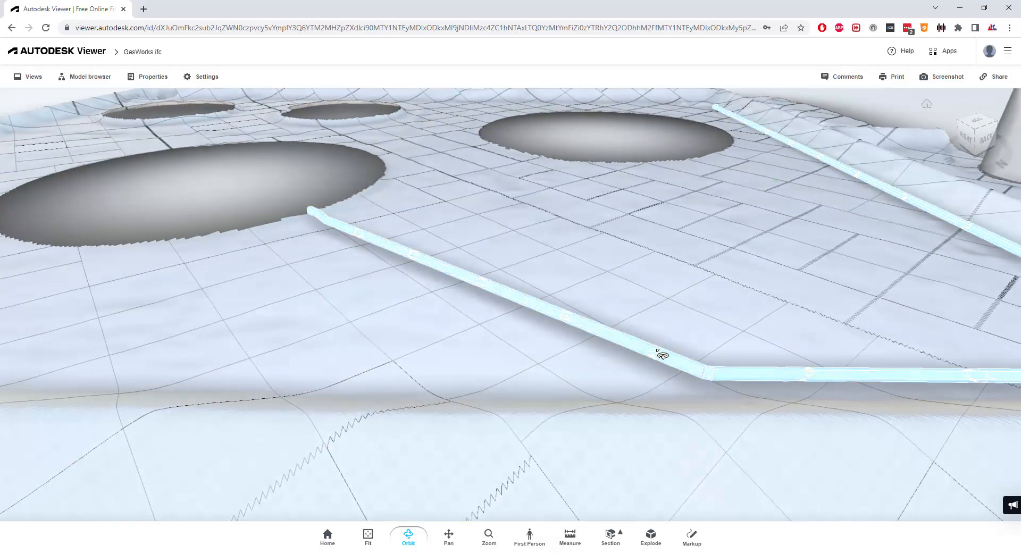
scroll(643, 358, "down", 8)
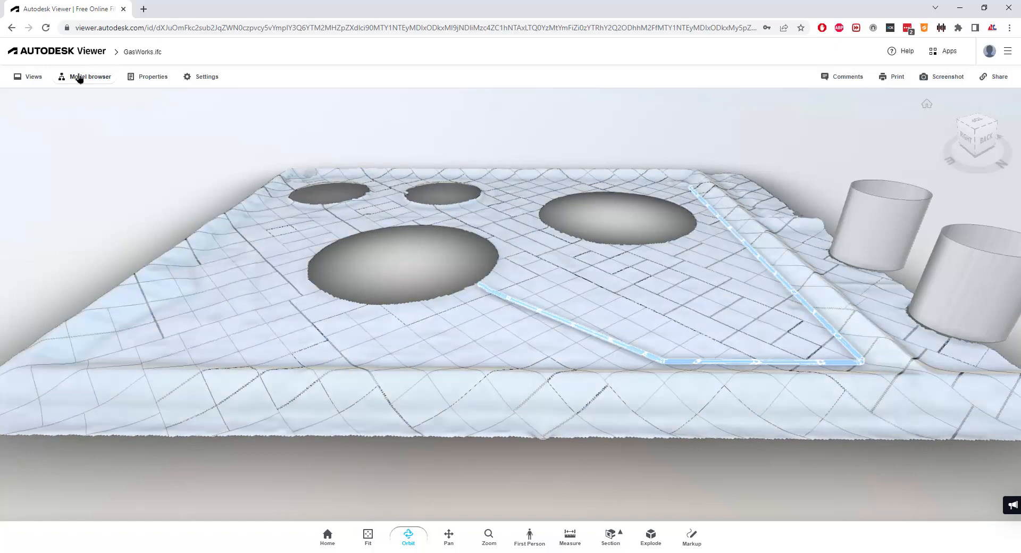
left_click(78, 77)
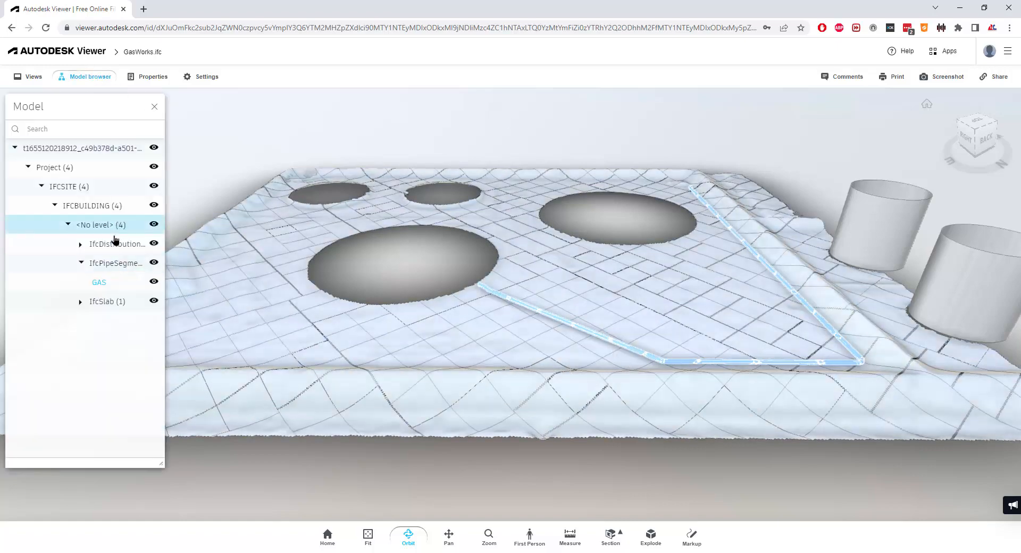
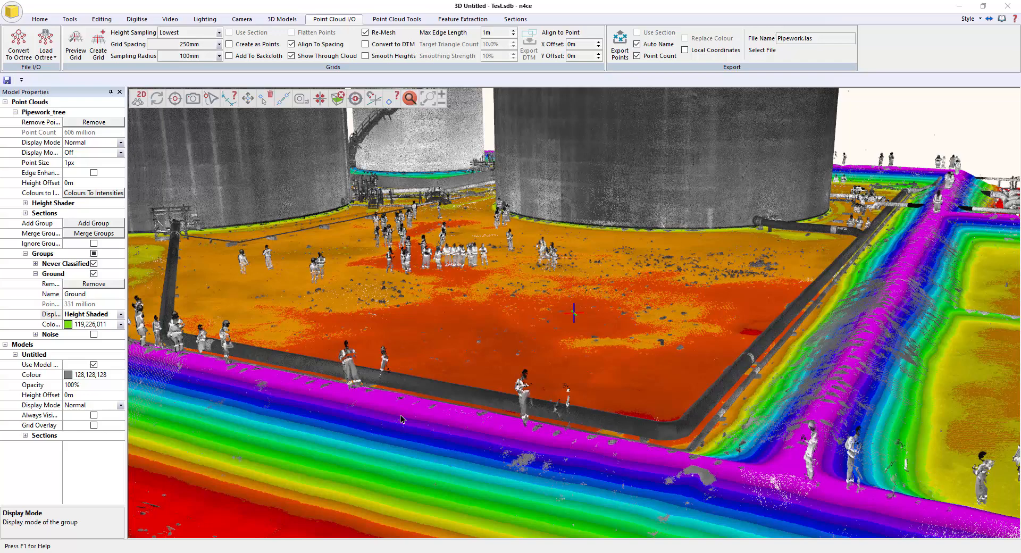
Step: Switch back to n4ce and add a group named Pipework to the Pipework_tree point cloud
left_click(83, 226)
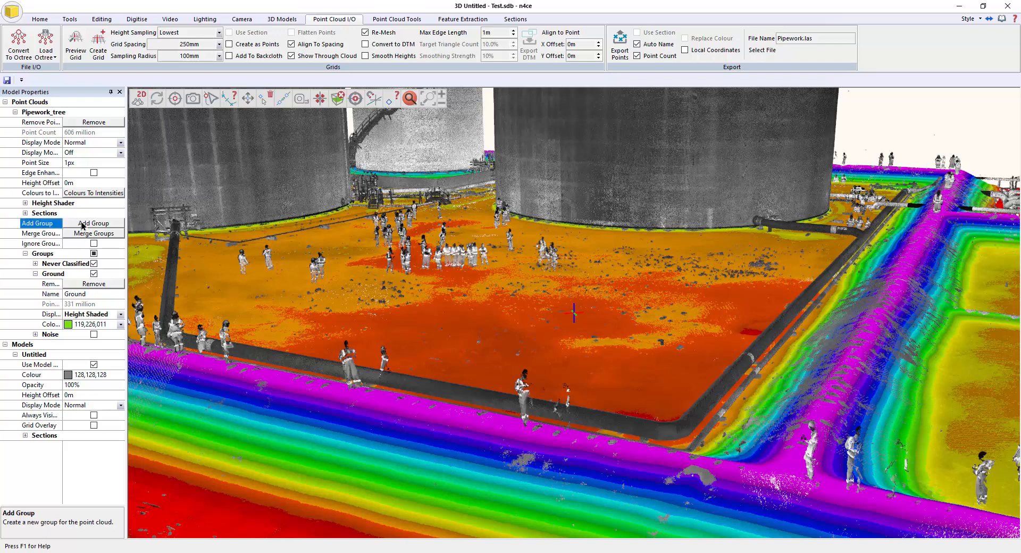
type("Pipework")
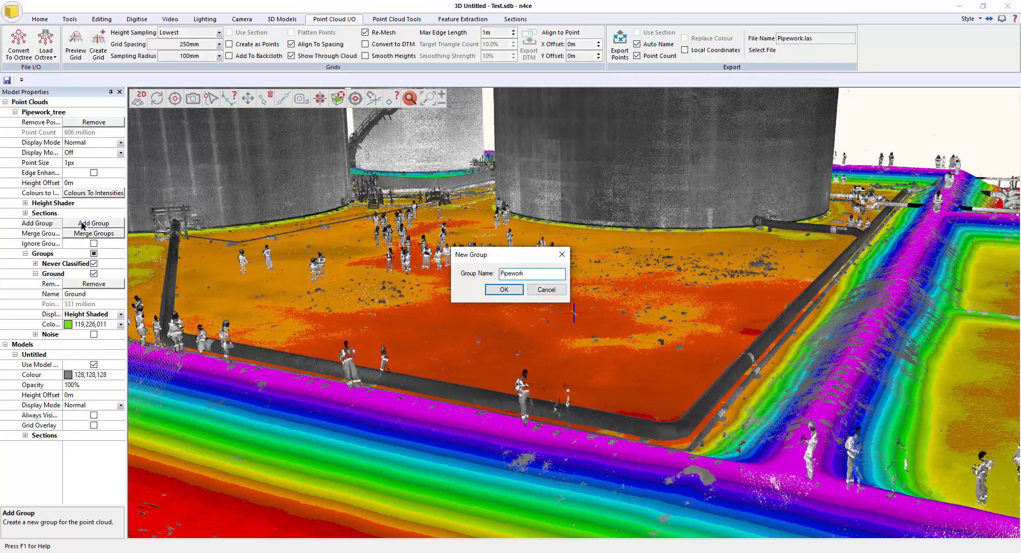
key("Return")
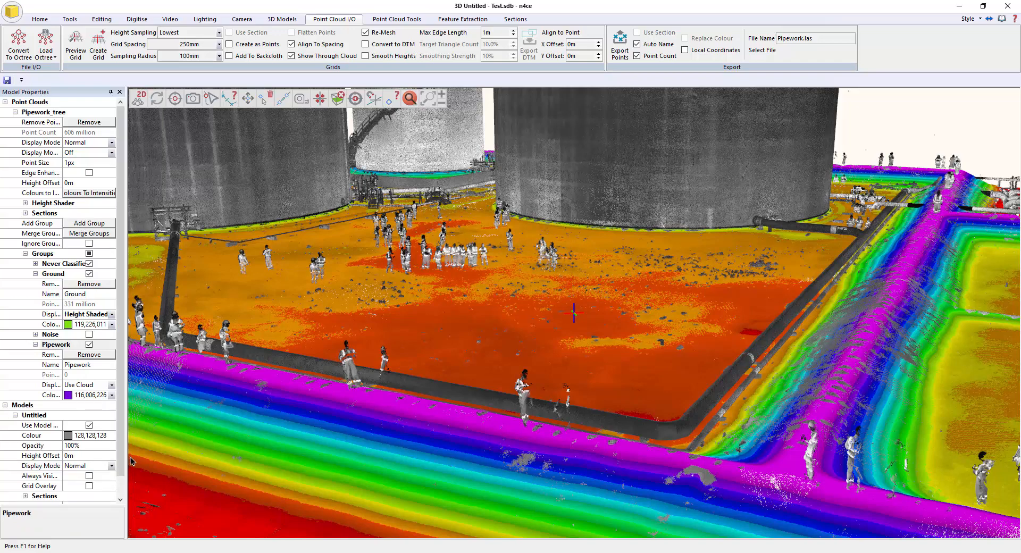
Step: Show the Untitled model through the point cloud with string shapes on to check the pipe string, and turn both settings off again
scroll(121, 486, "down", 2)
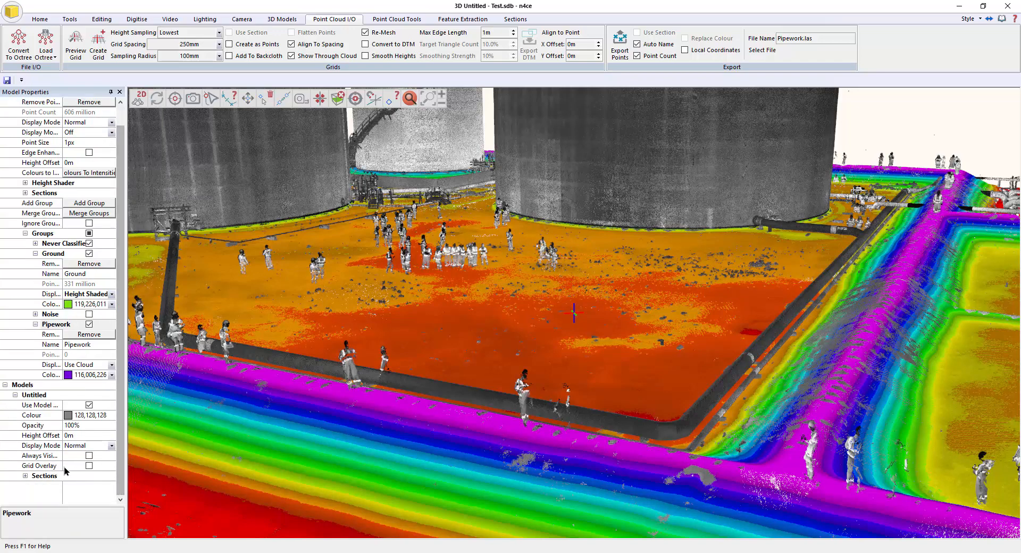
left_click(89, 456)
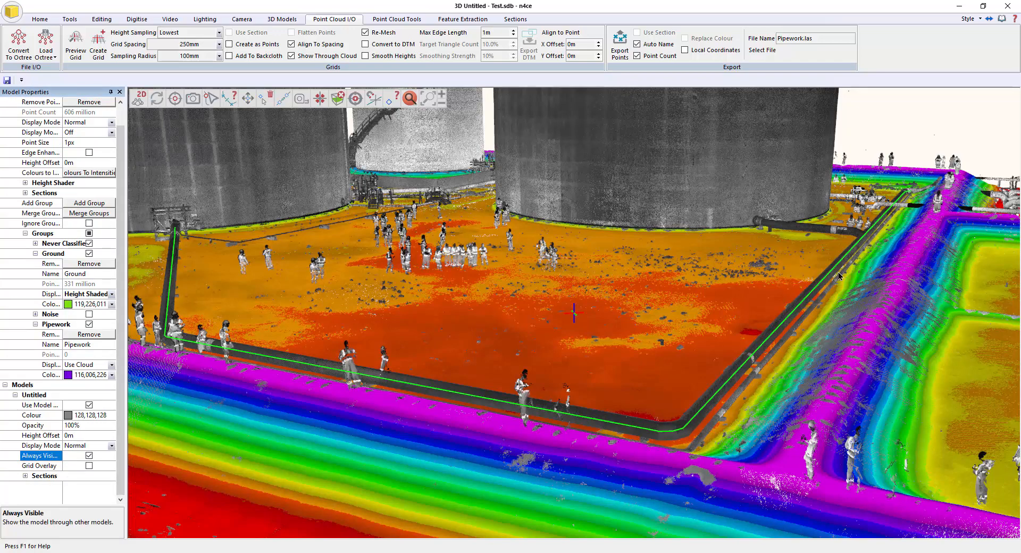
left_click(51, 22)
left_click(93, 32)
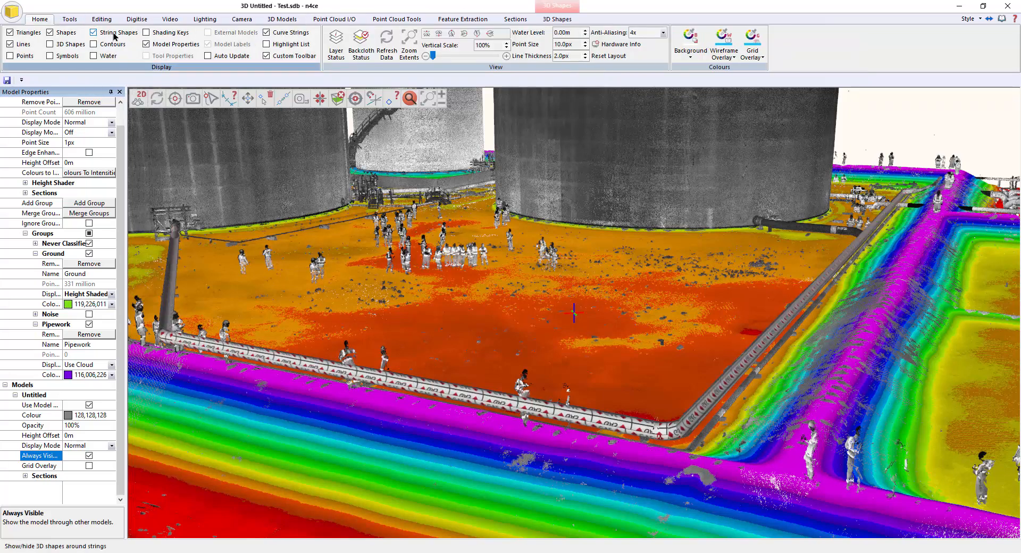
left_click(114, 34)
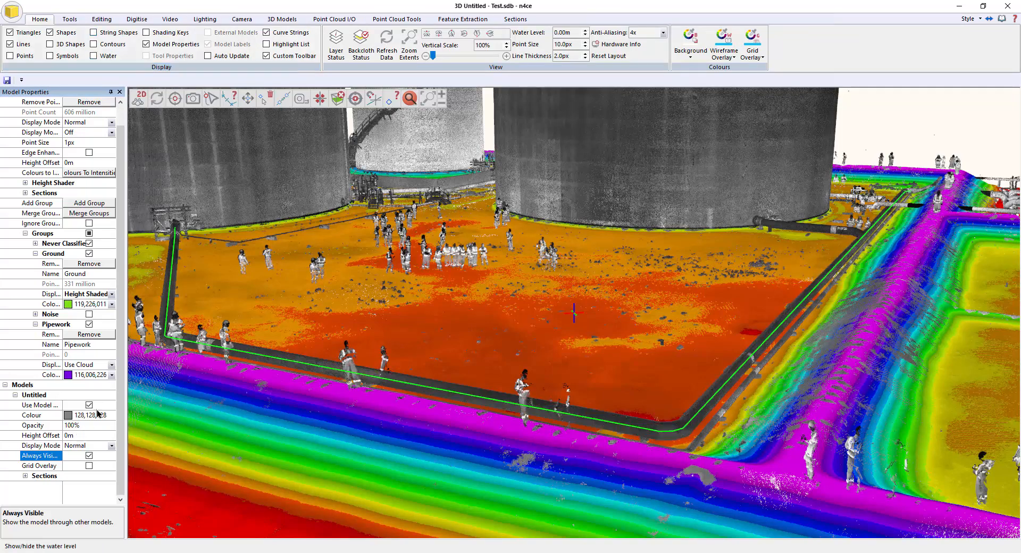
left_click(89, 457)
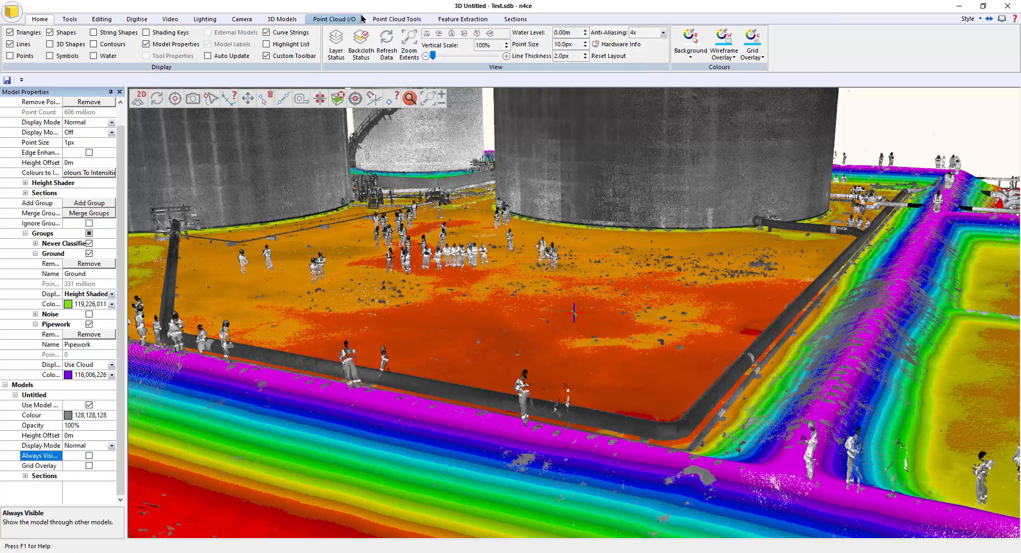
Step: Start Group By Feature with Pipework as the target group and pick the gas pipe string as the feature
left_click(381, 19)
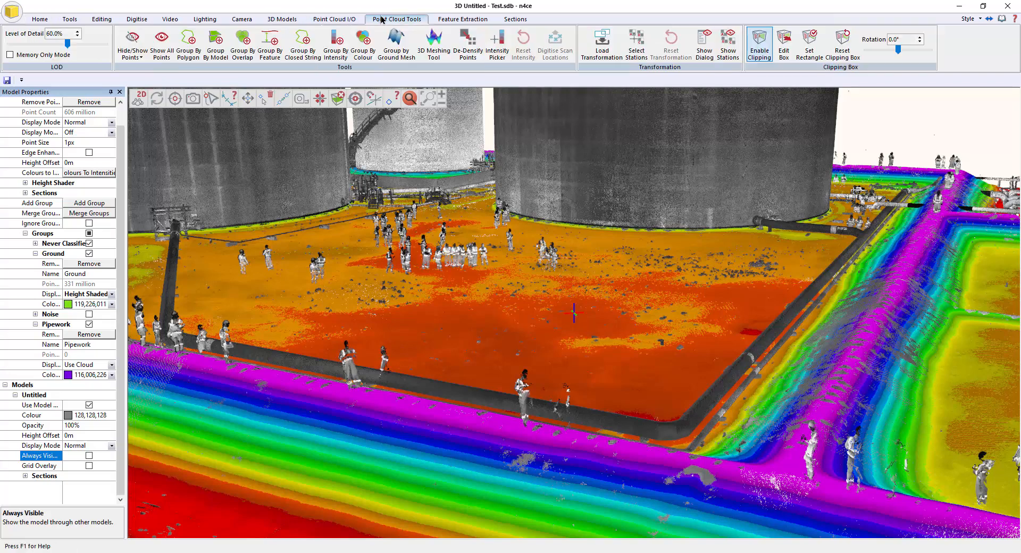
left_click(271, 53)
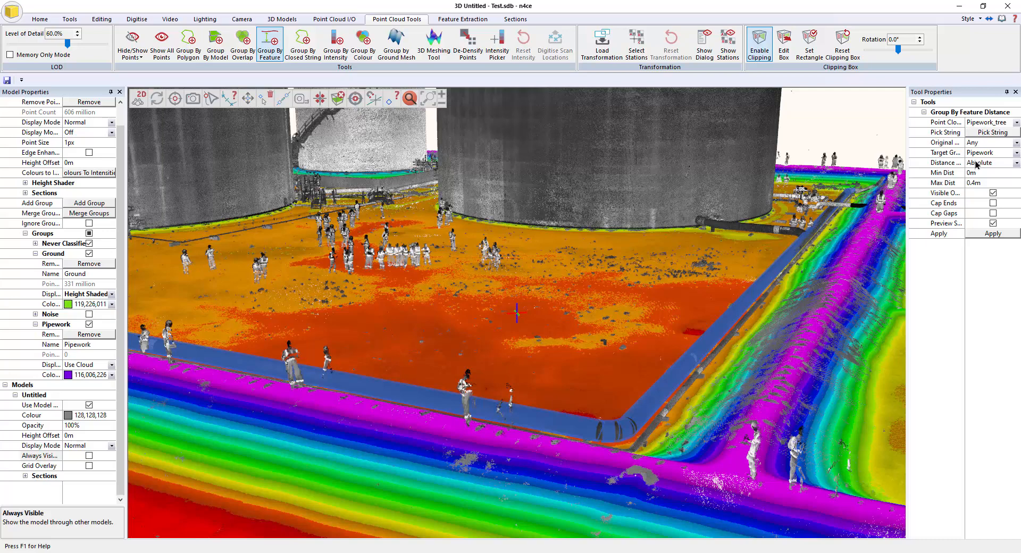
left_click(1006, 134)
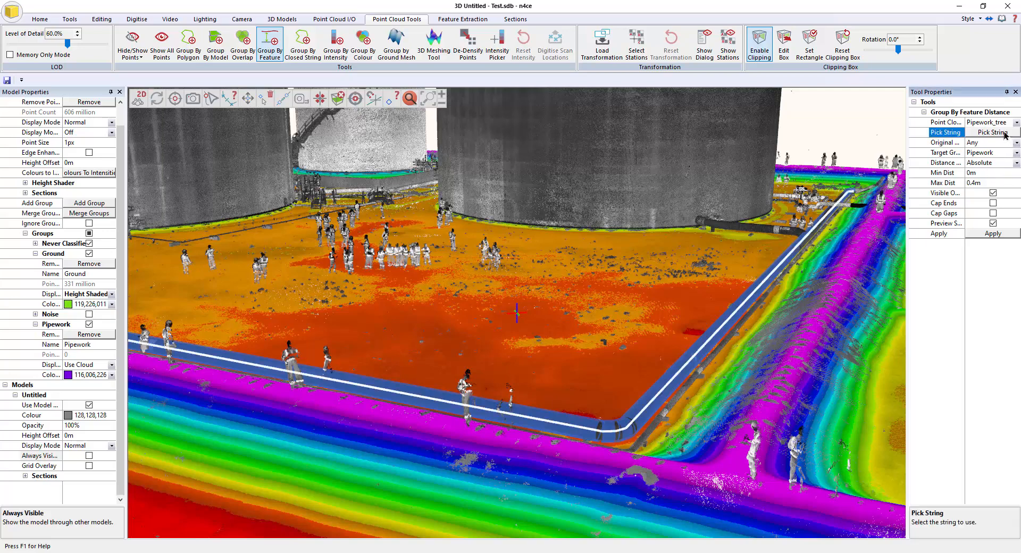
left_click(635, 417)
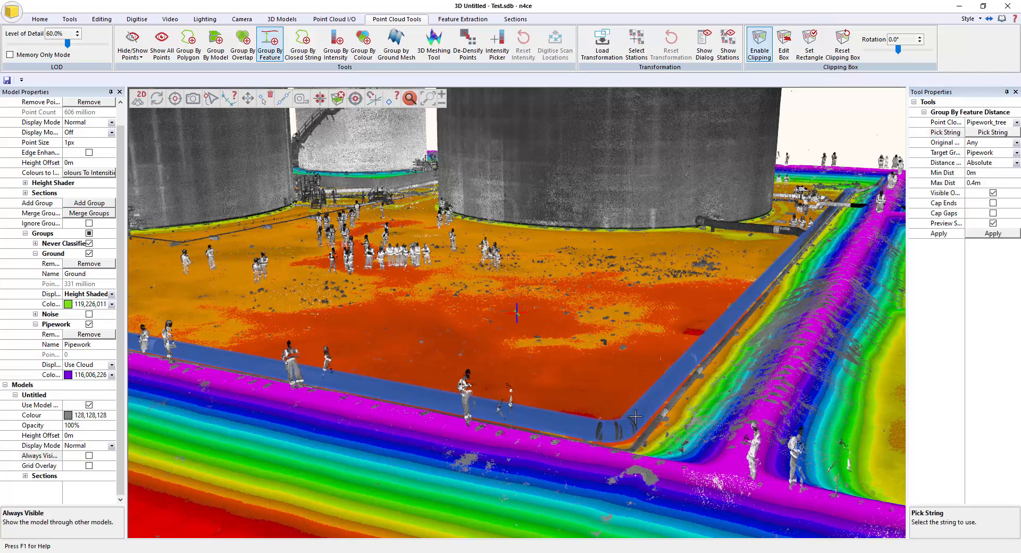
Step: Try a maximum grouping distance of 1 m around the pipe string and set it back to 0.4 m
left_click(990, 183)
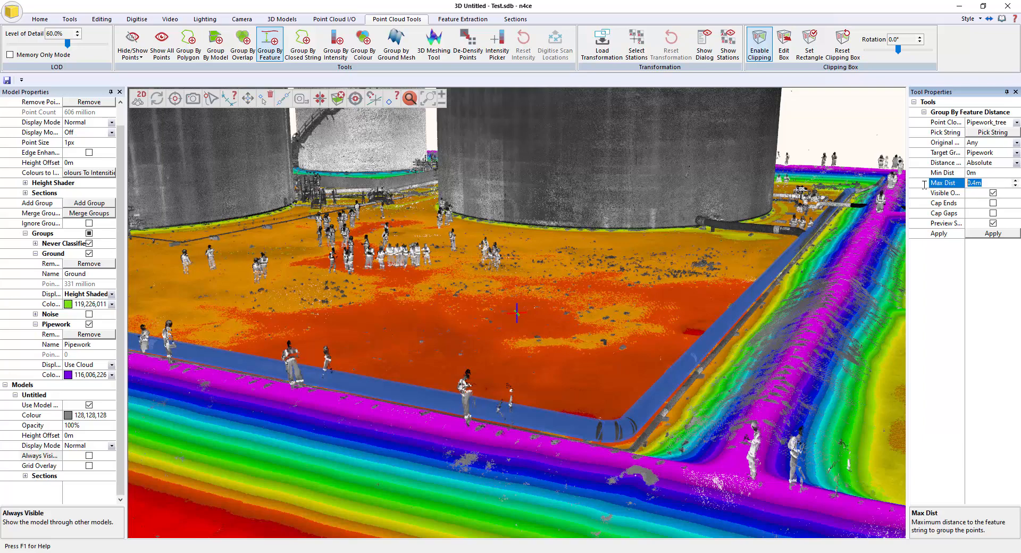
type("1")
key("Return")
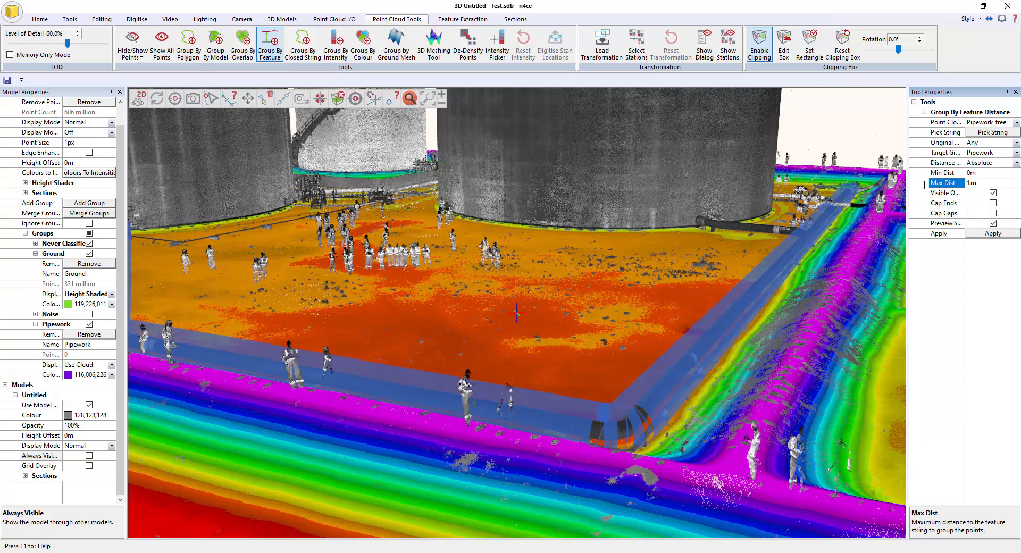
left_click(996, 180)
type("0.4")
key("Return")
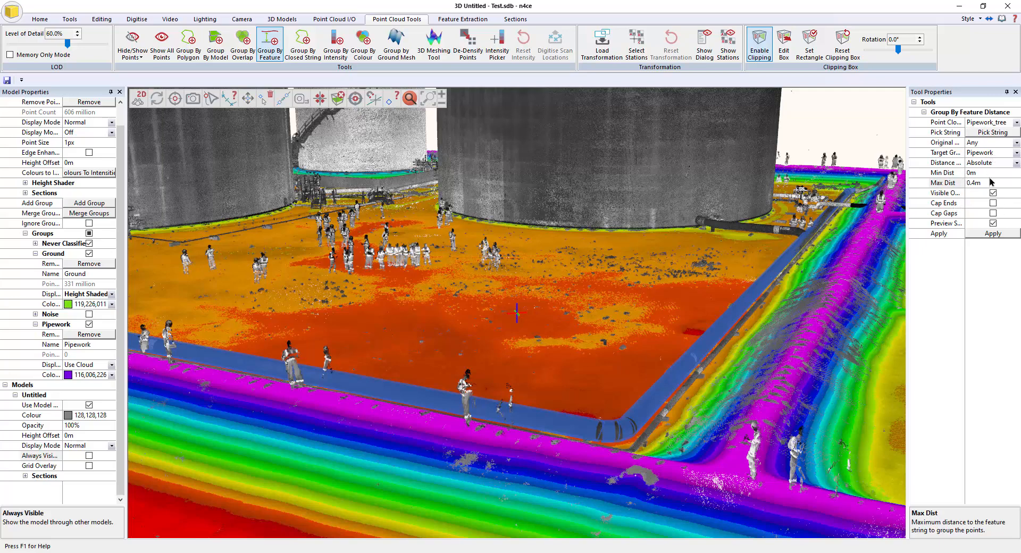
Step: Apply the grouping to put the points within 0.4 m of the pipe string in the Pipework group, and close the tool
left_click(993, 234)
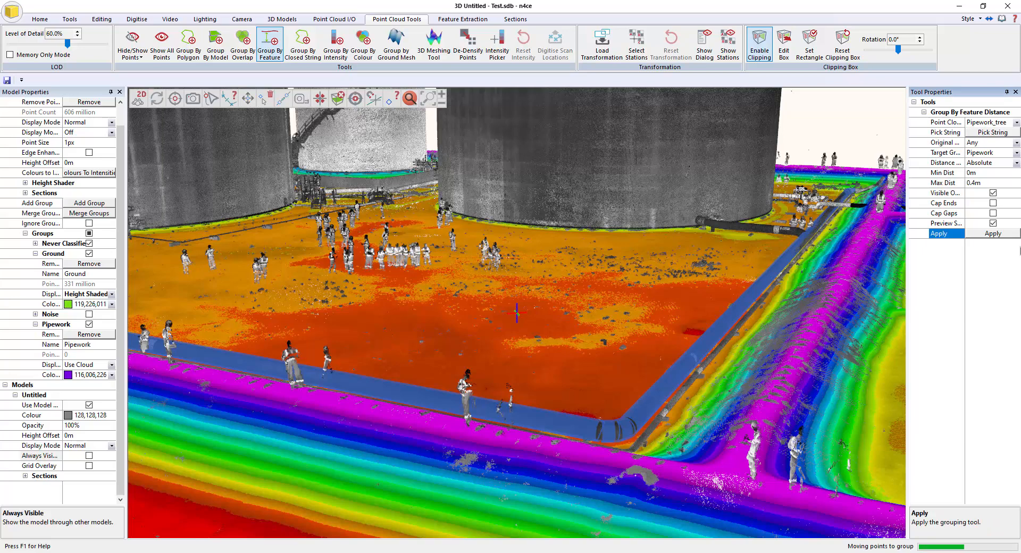
left_click(600, 307)
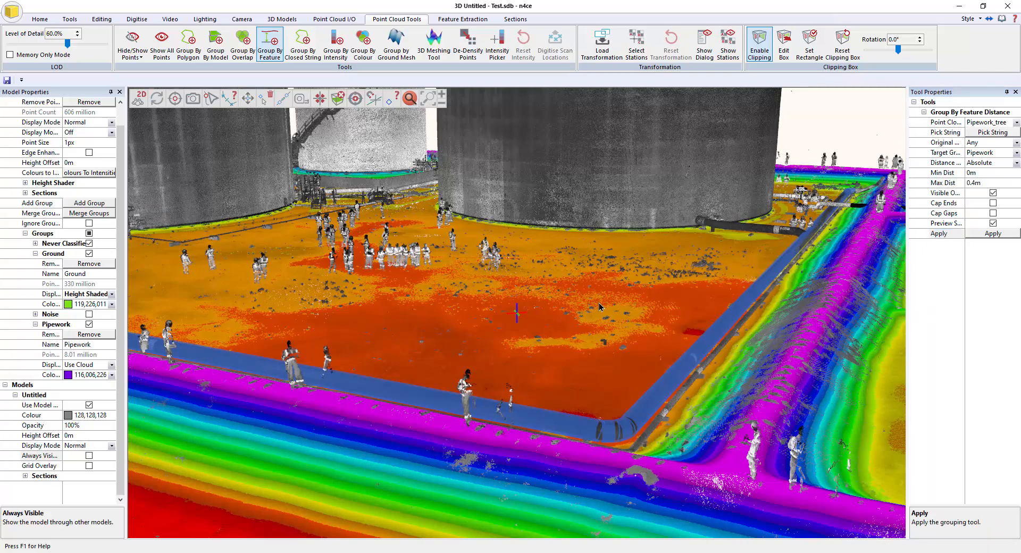
key("Escape")
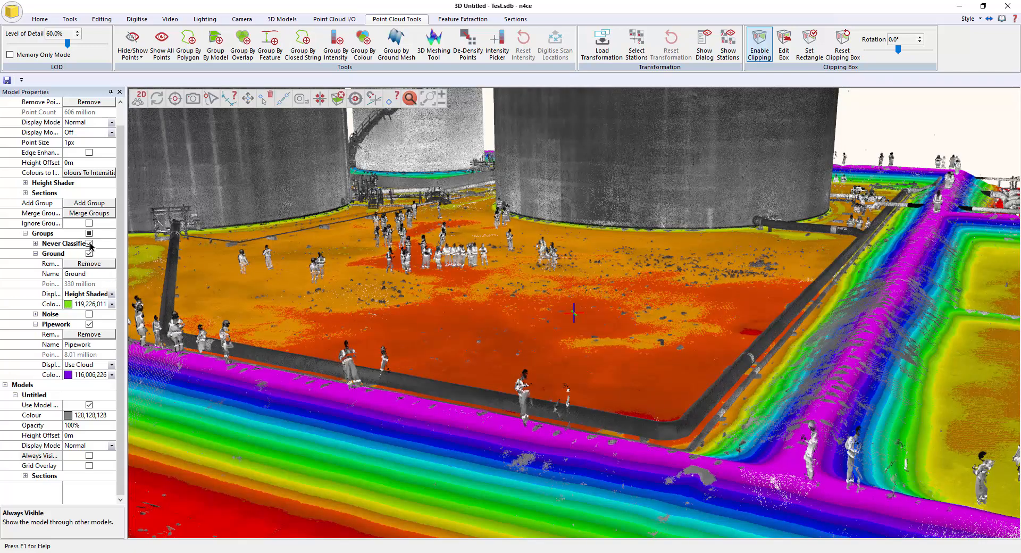
Step: Hide the Never Classified and Ground groups so that only the Pipework points are displayed
left_click(90, 245)
left_click(89, 243)
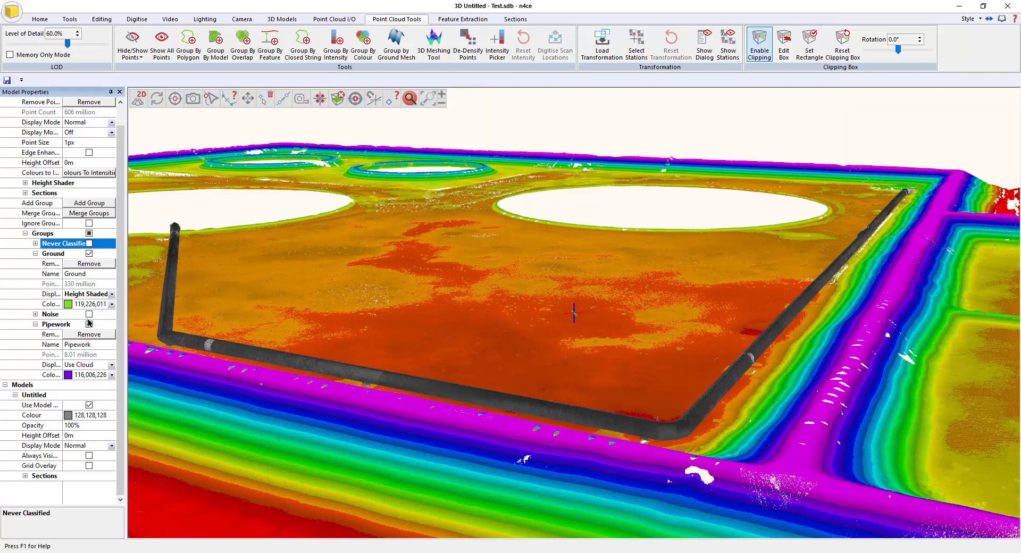
left_click(89, 254)
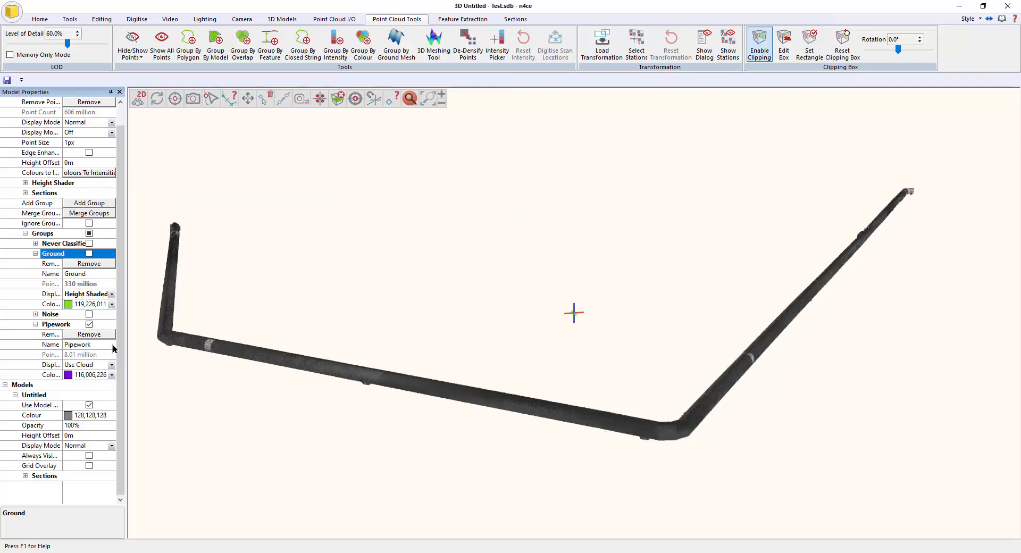
Step: Set the Pipework group's display mode to Intensity and inspect the pipe bend up close
left_click(112, 365)
left_click(106, 385)
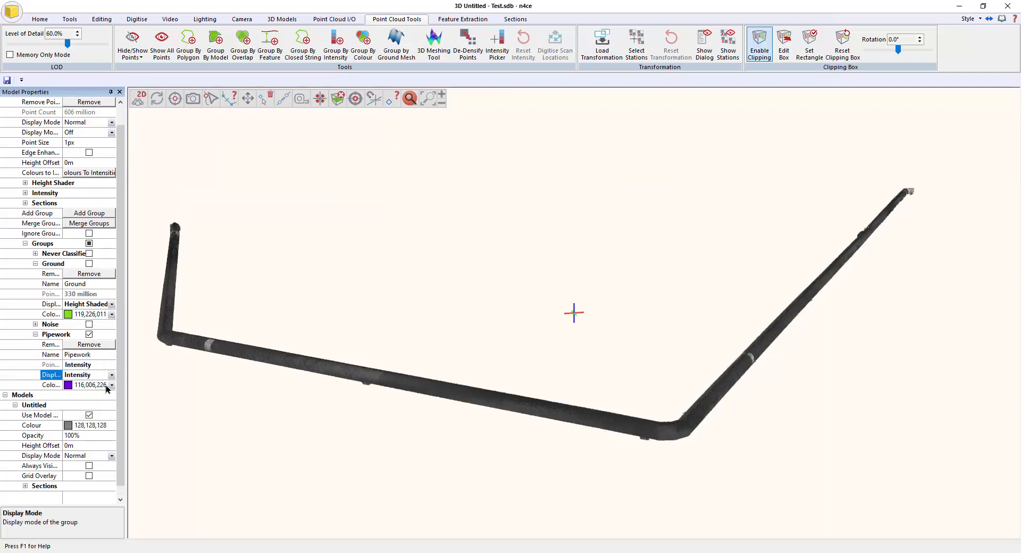
double_click(675, 424)
left_click_drag(471, 306, 312, 242)
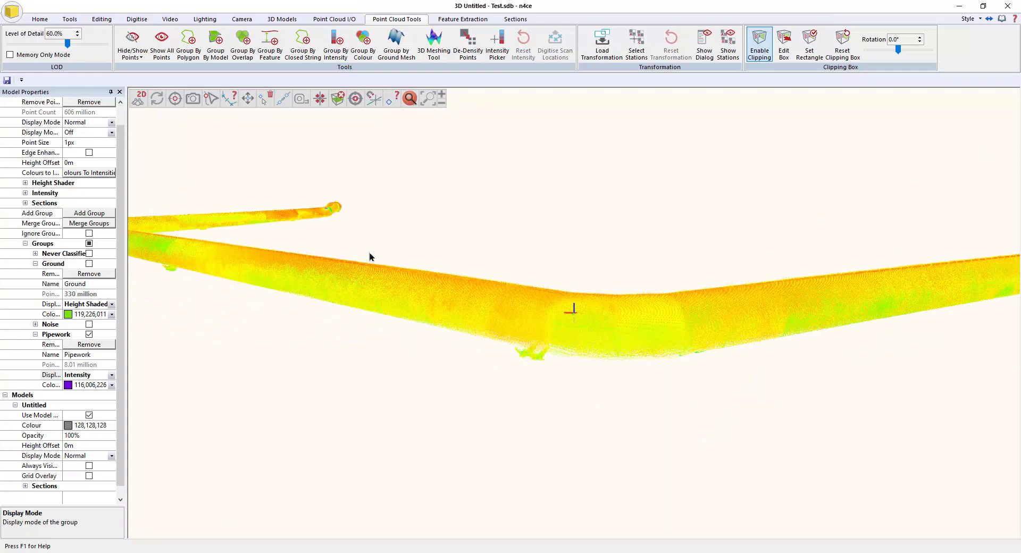
left_click_drag(369, 254, 452, 273)
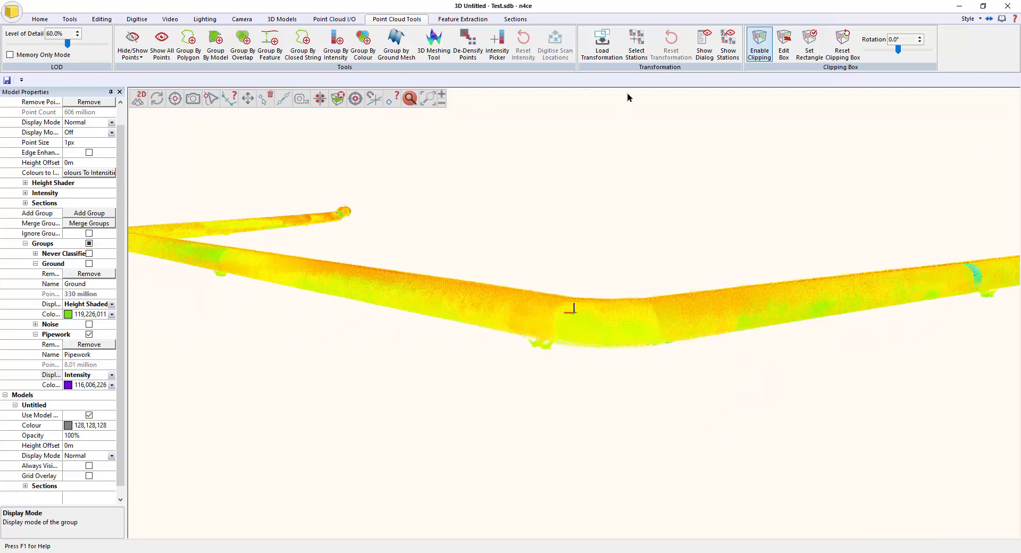
Step: Export the displayed pipe points to the Pipework_tree folder as a LAS point cloud file named Pipework
left_click(353, 20)
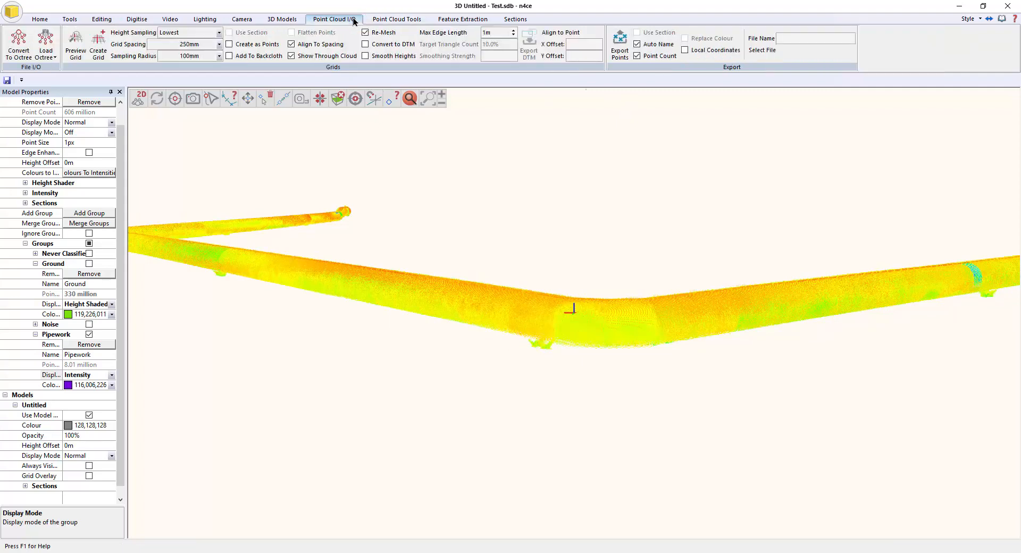
left_click(769, 51)
left_click(554, 396)
left_click(483, 414)
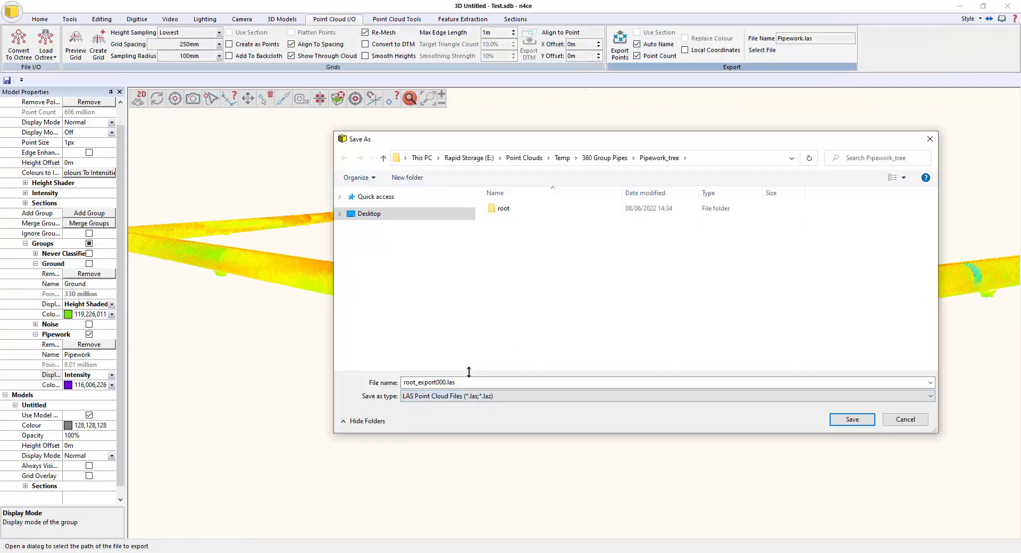
left_click_drag(466, 381, 330, 378)
type("Pipework")
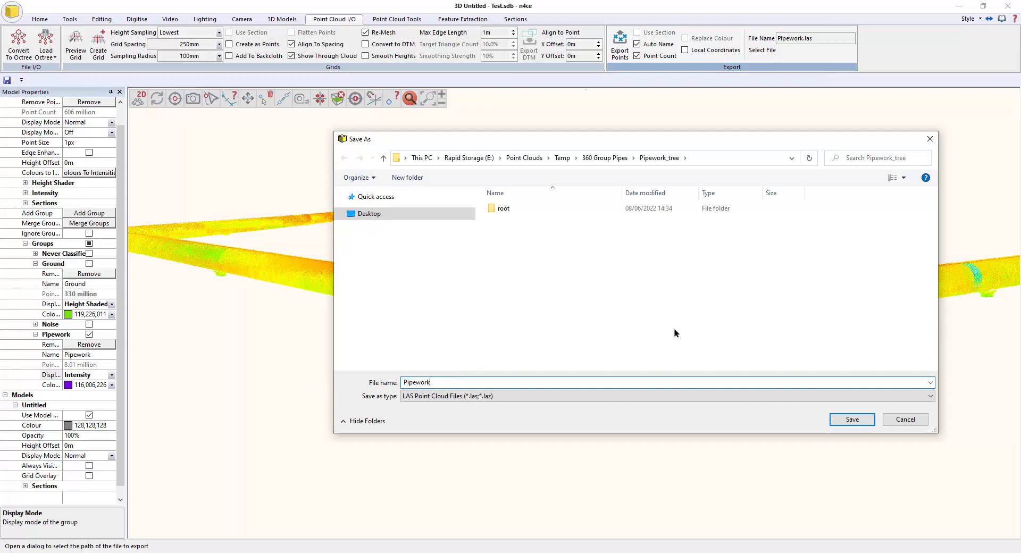
left_click(852, 419)
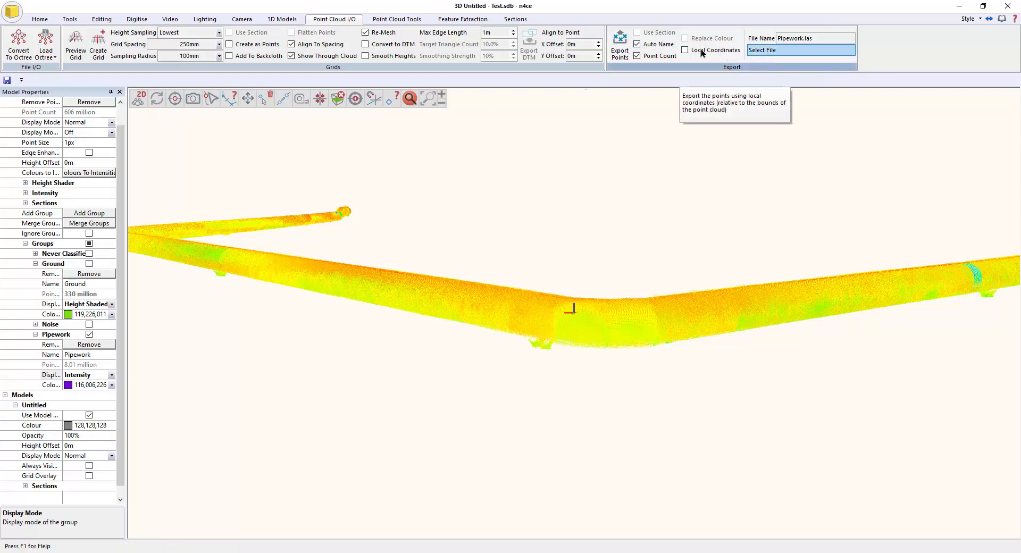
left_click(625, 51)
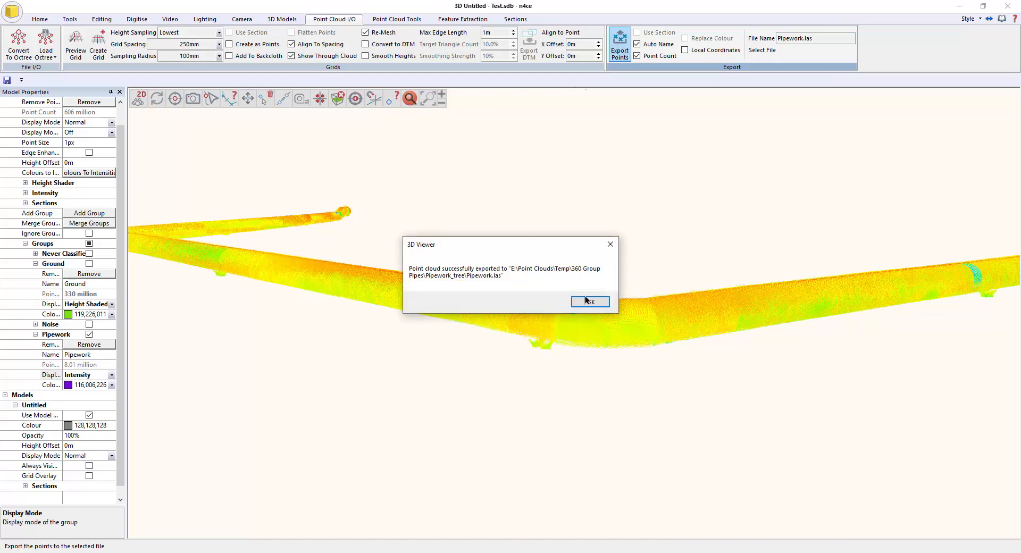
left_click(589, 302)
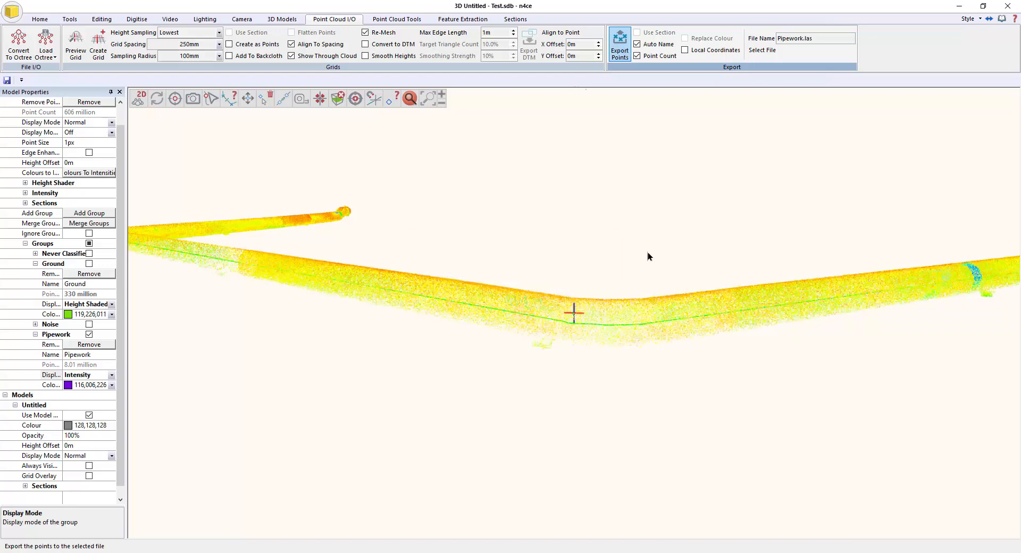